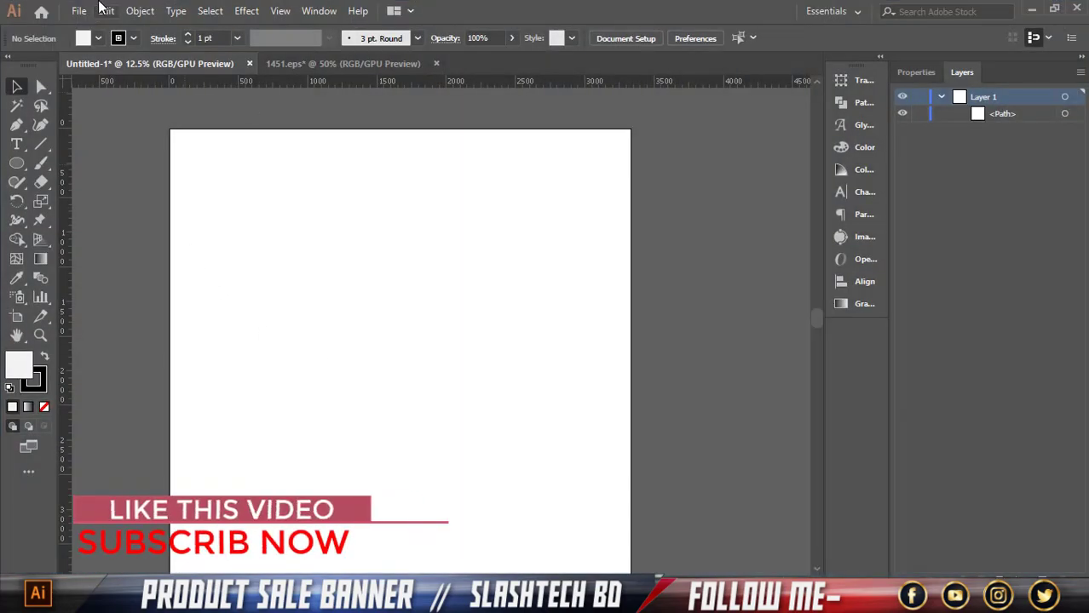
Review the 3334 px New Document settings, then close the dialog without creating Untitled-2
click(79, 10)
click(69, 28)
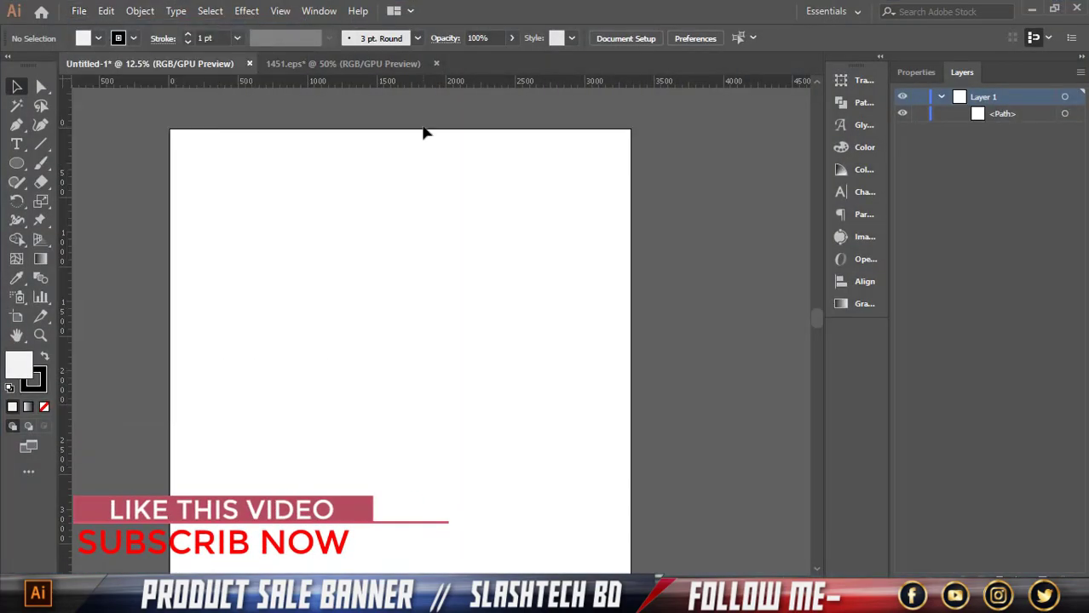
scroll(650, 230, down, 2)
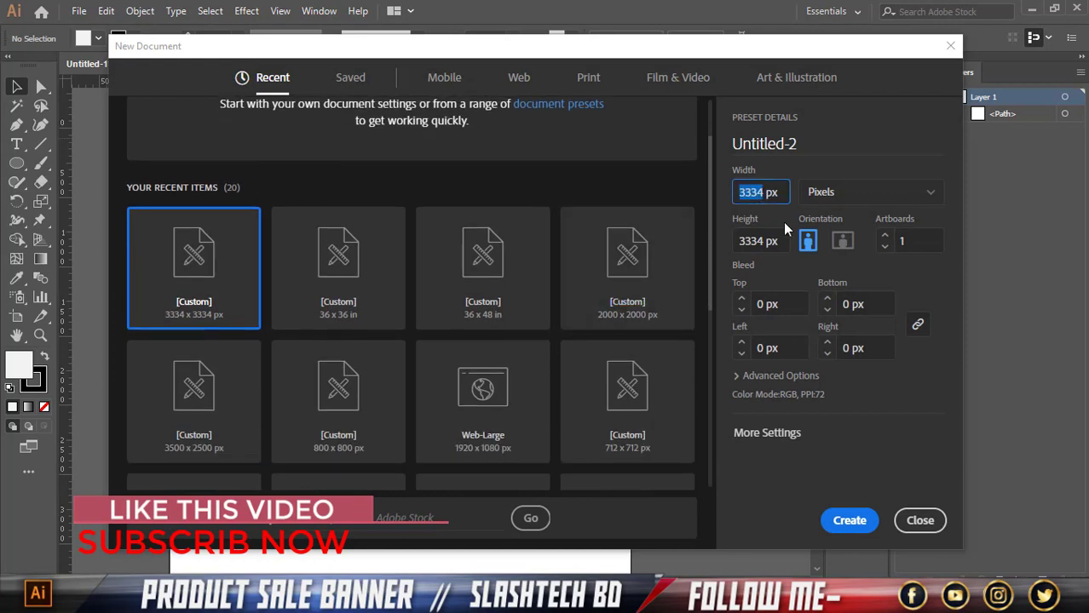
key(Tab)
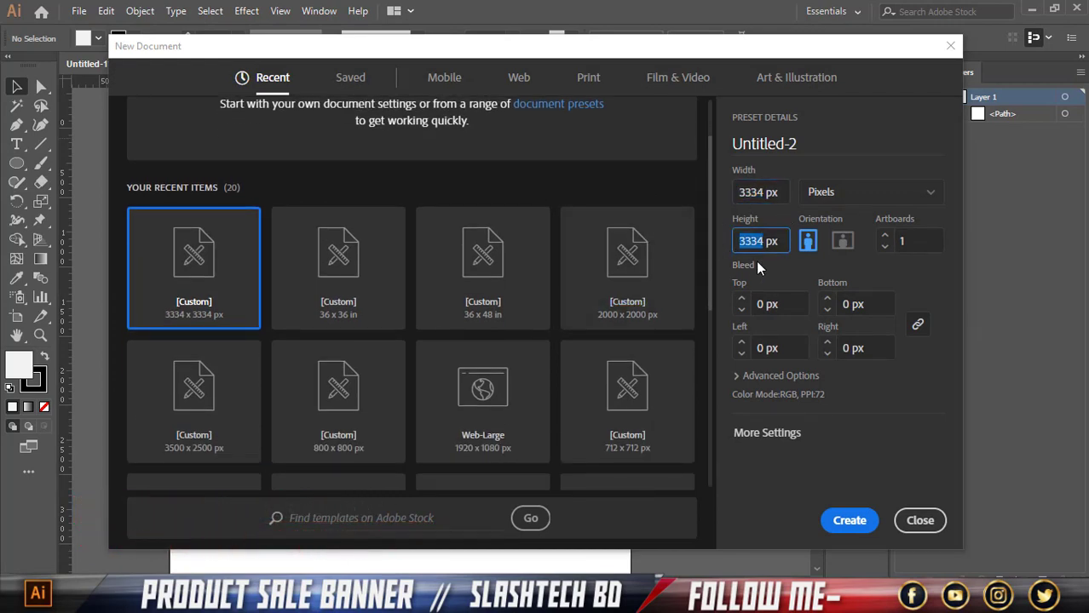
click(917, 522)
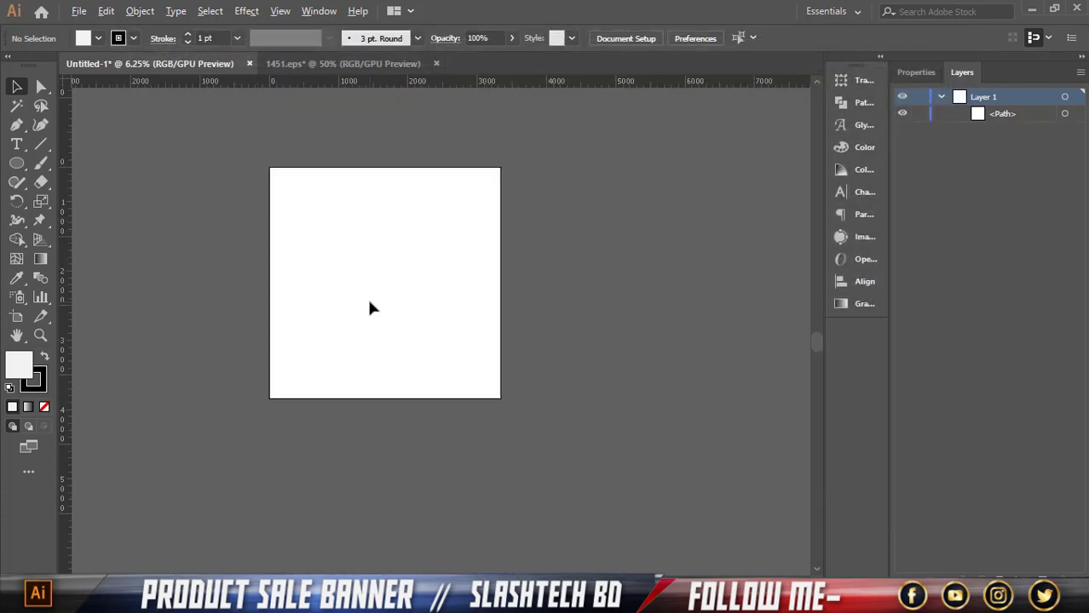
Drag a horizontal guide to just above mid-artboard and vertical guides to both side edges
scroll(310, 257, down, 1)
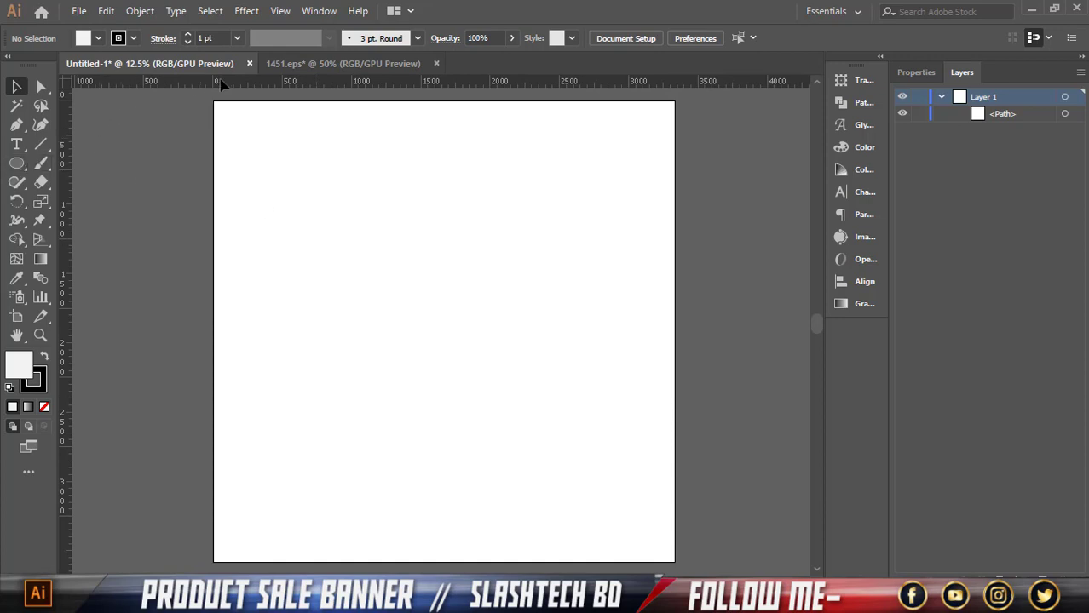
drag(219, 83, 206, 324)
drag(205, 322, 469, 309)
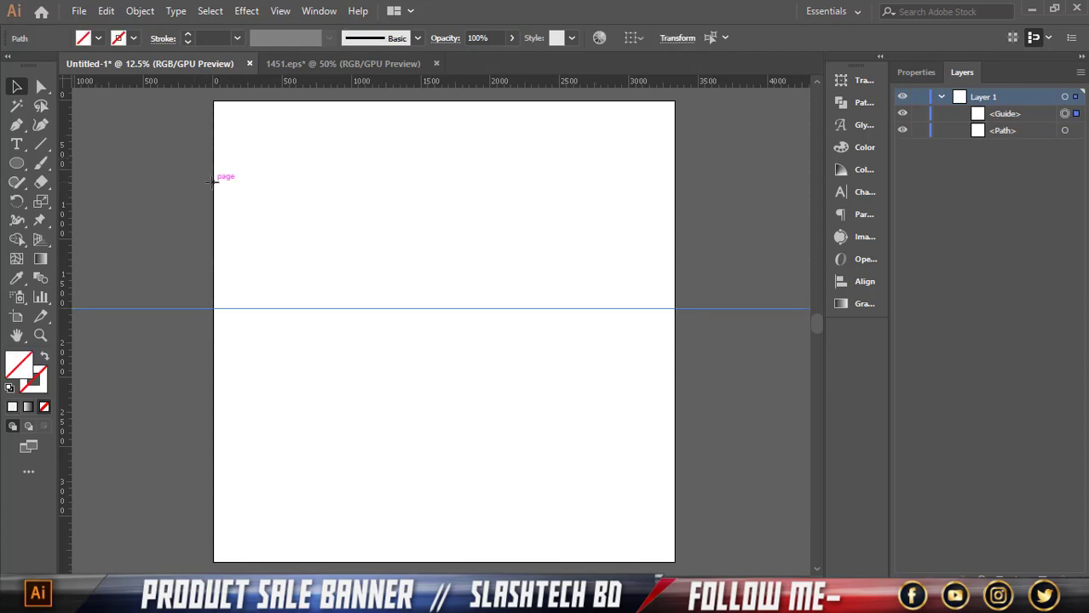
drag(212, 180, 213, 182)
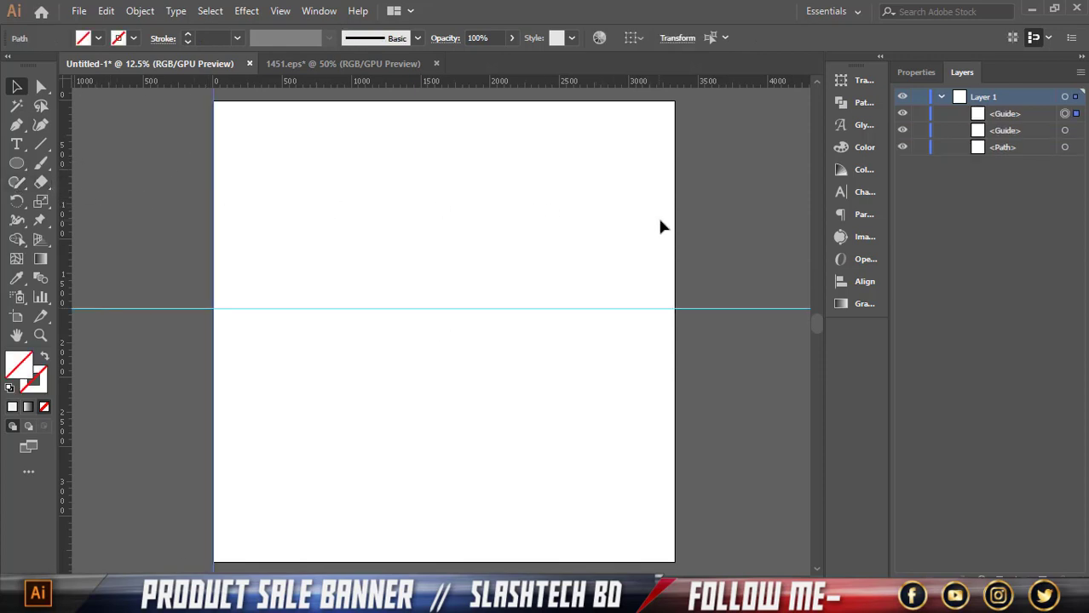
drag(119, 177, 675, 189)
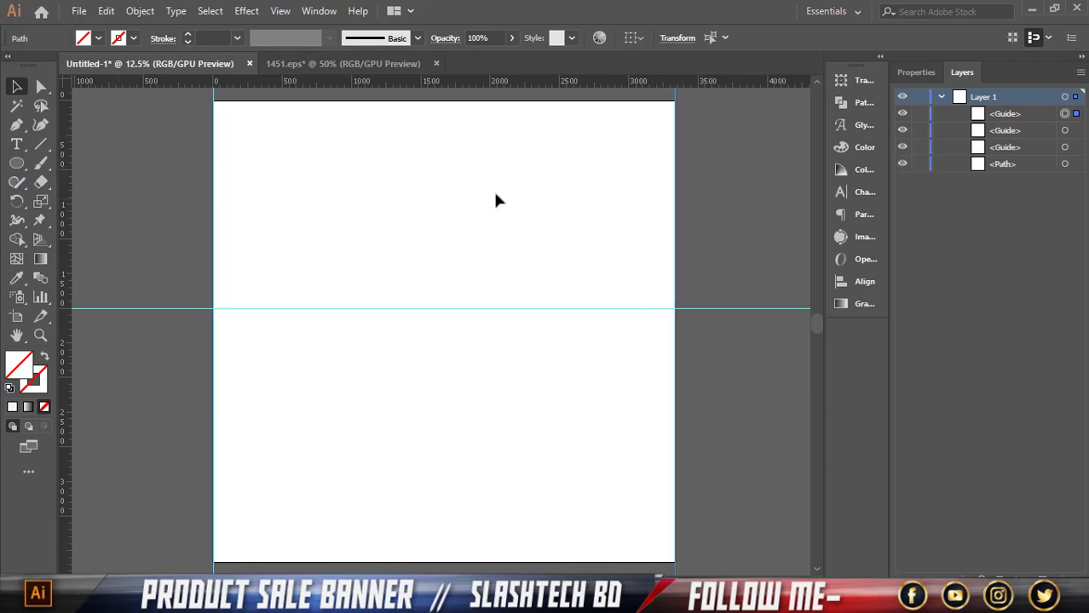
click(151, 168)
scroll(151, 169, down, 1)
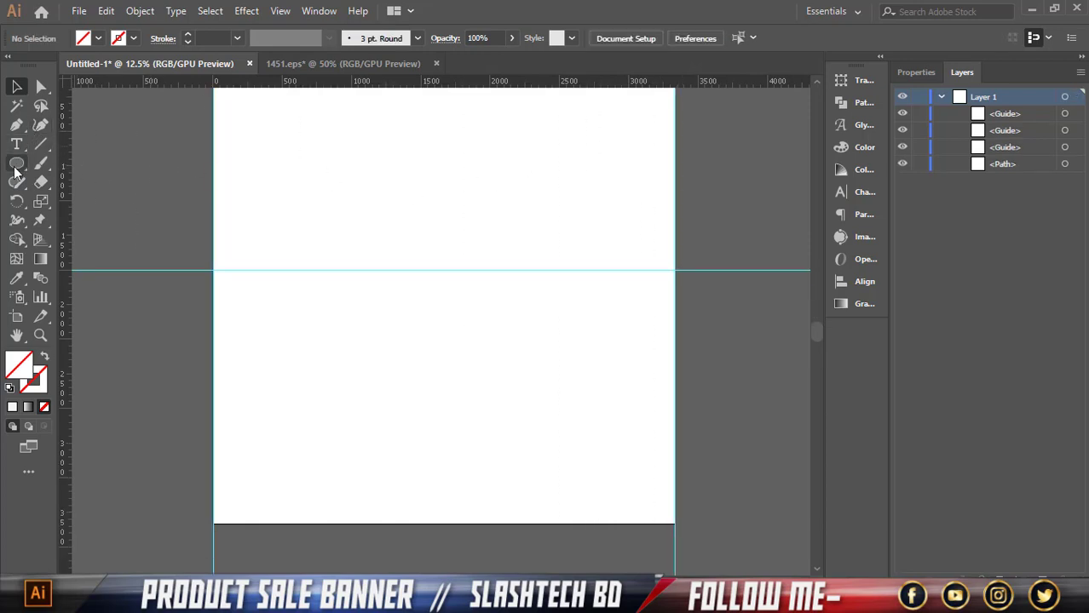
Draw a full-artboard rectangle filled light grey (R=242 G=242 B=242) and lock it
drag(15, 166, 64, 161)
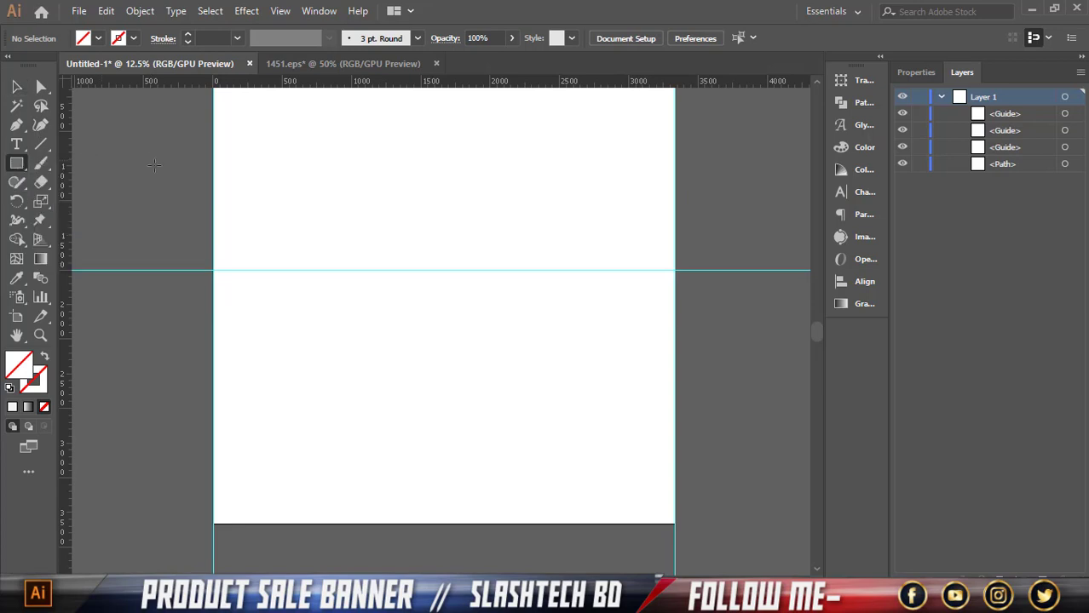
scroll(256, 153, up, 1)
drag(214, 96, 674, 562)
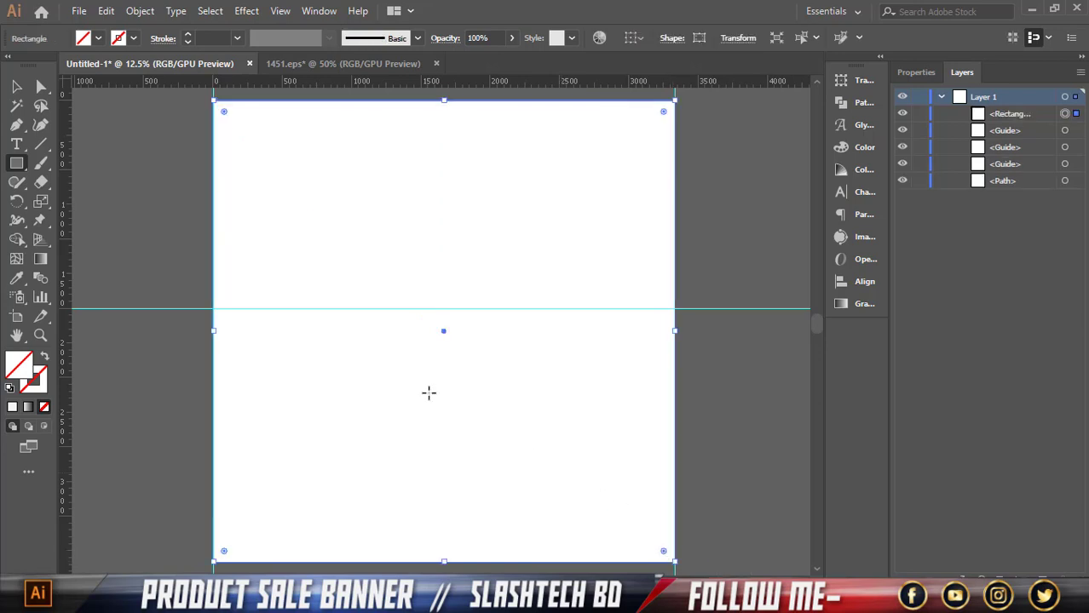
click(98, 39)
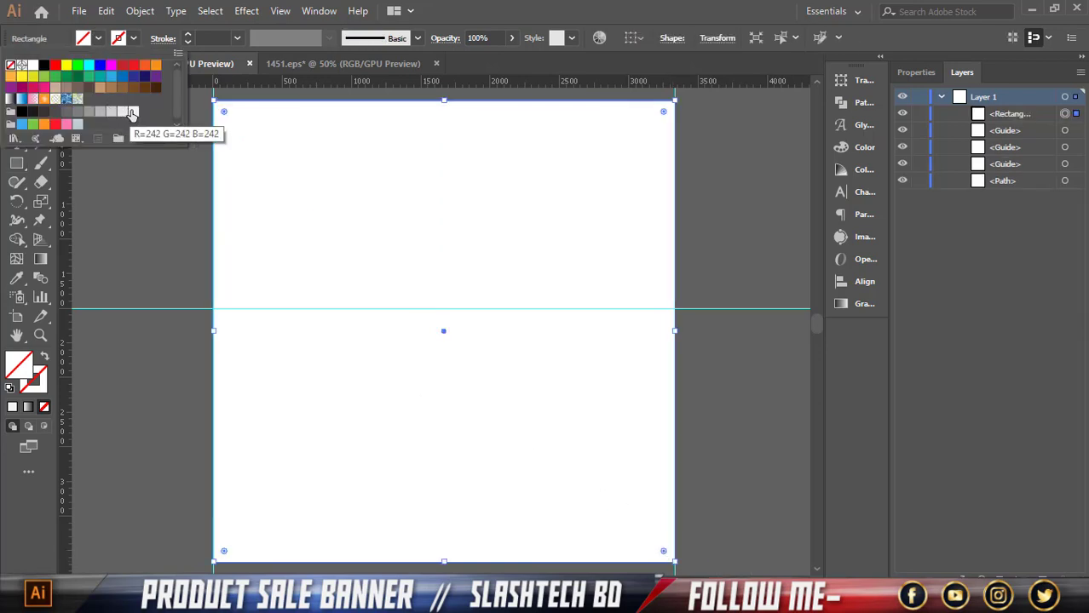
click(123, 112)
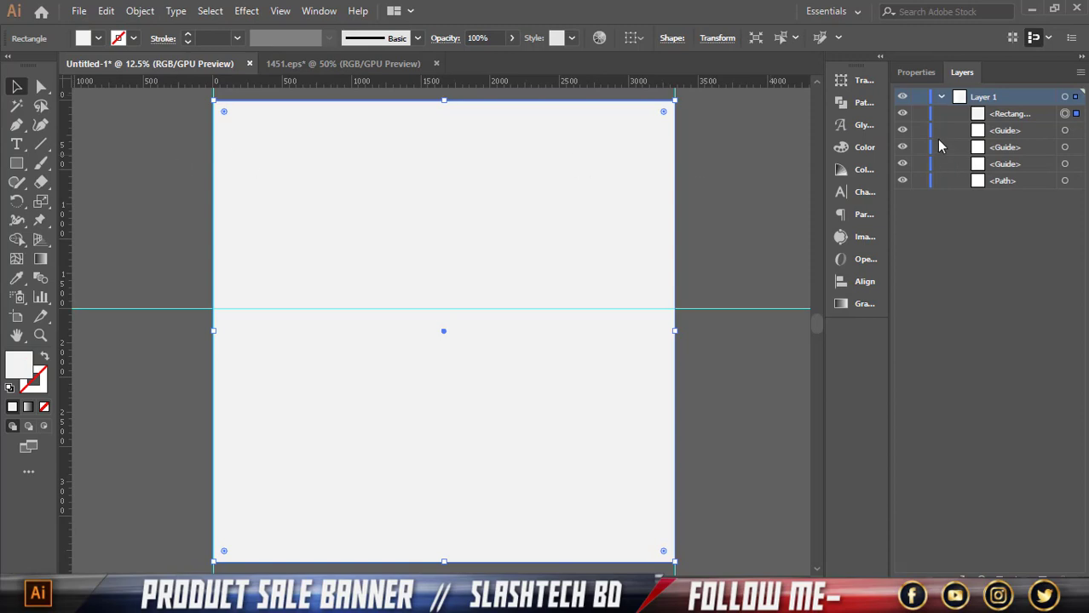
click(920, 114)
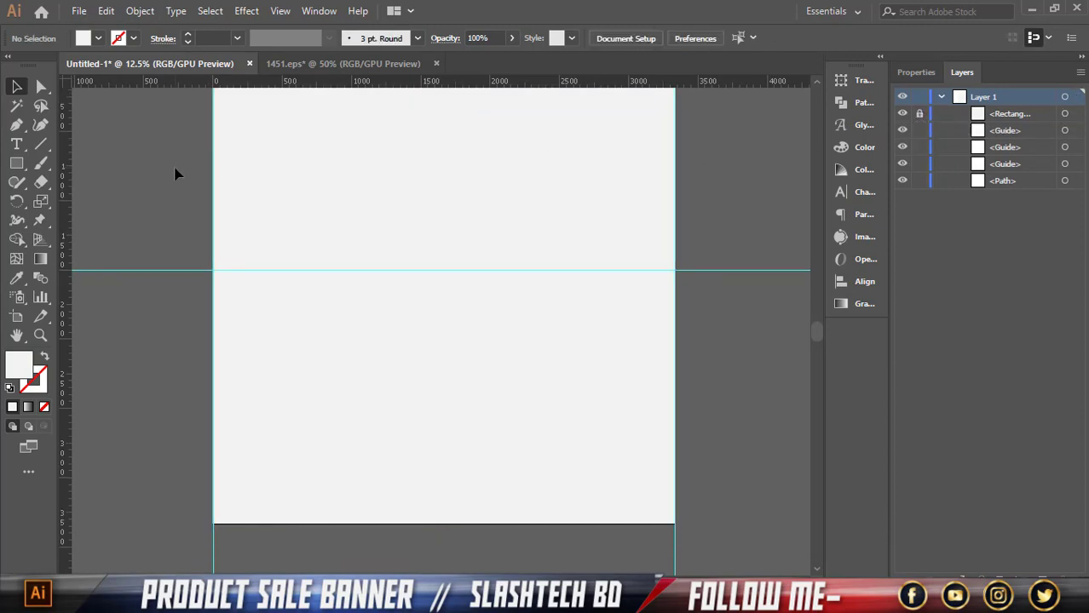
click(16, 163)
Draw a black-filled rectangle from the horizontal guide to the artboard's bottom-right corner
scroll(213, 253, down, 3)
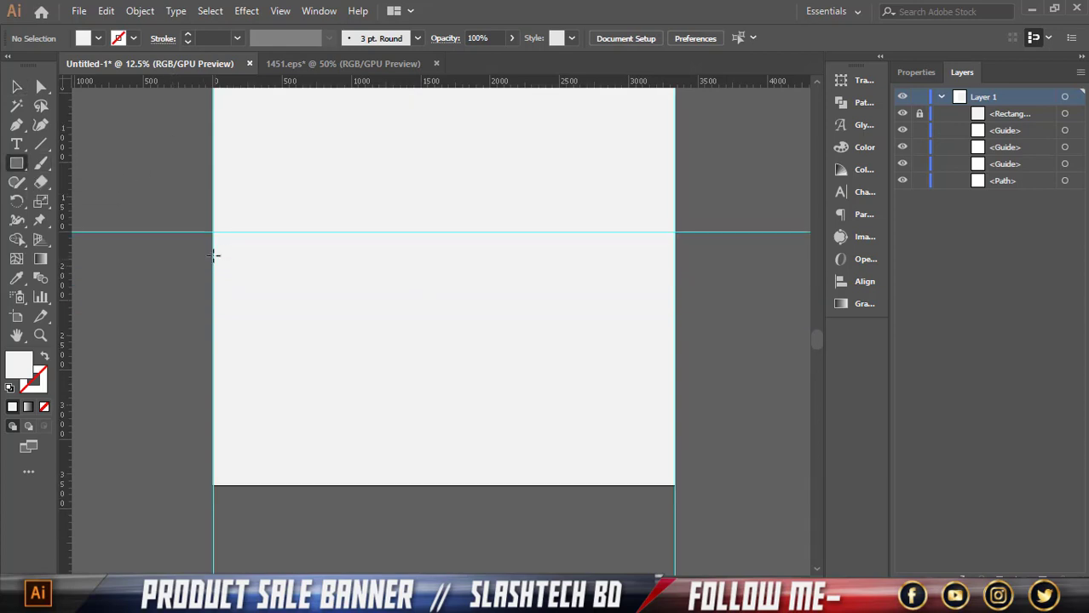
drag(214, 231, 676, 486)
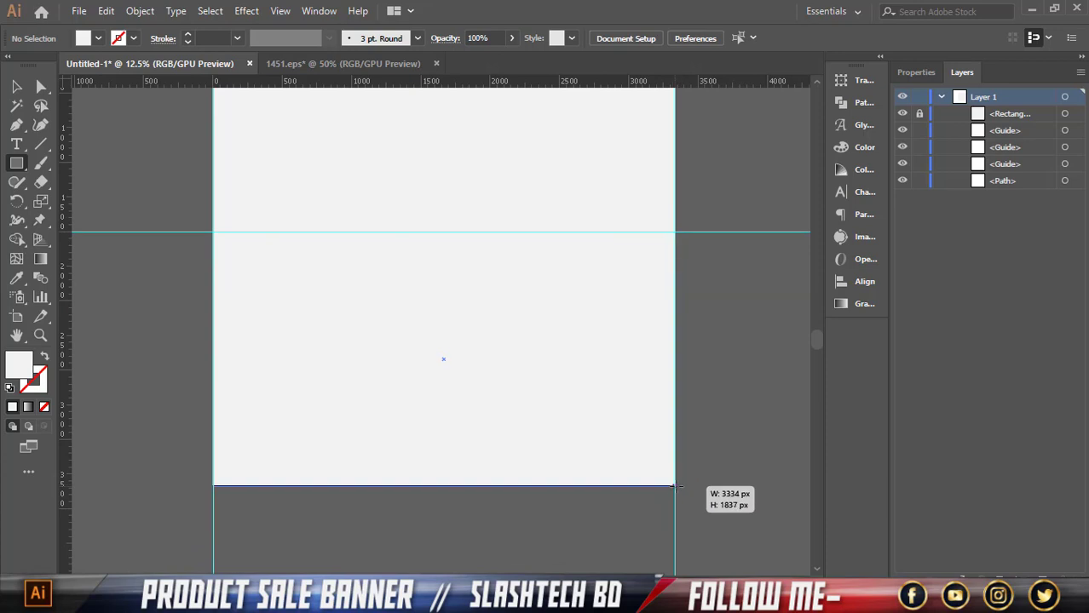
drag(676, 485, 675, 486)
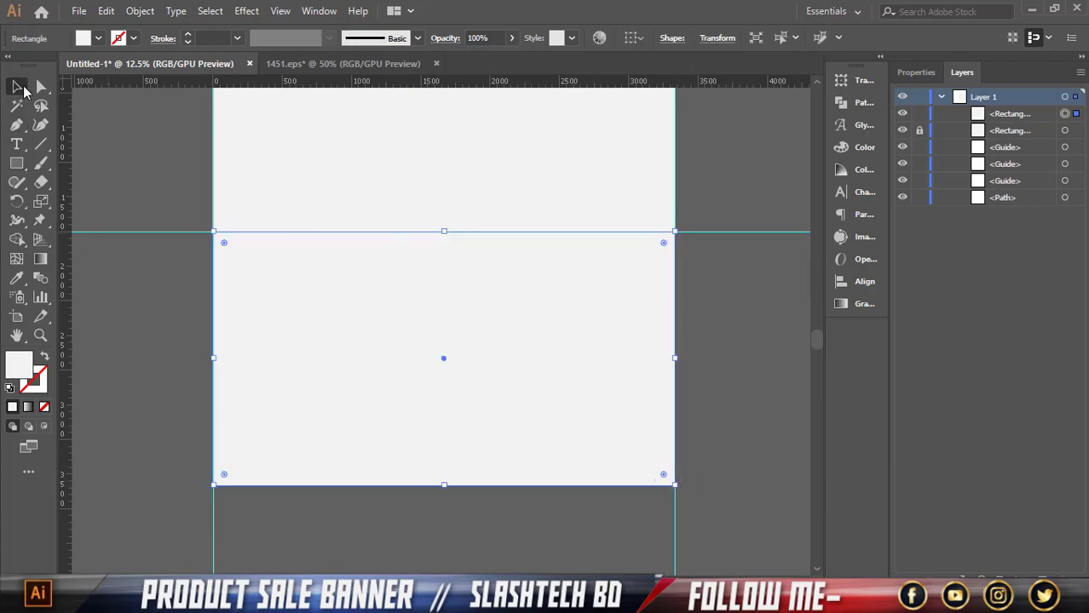
click(98, 38)
click(28, 117)
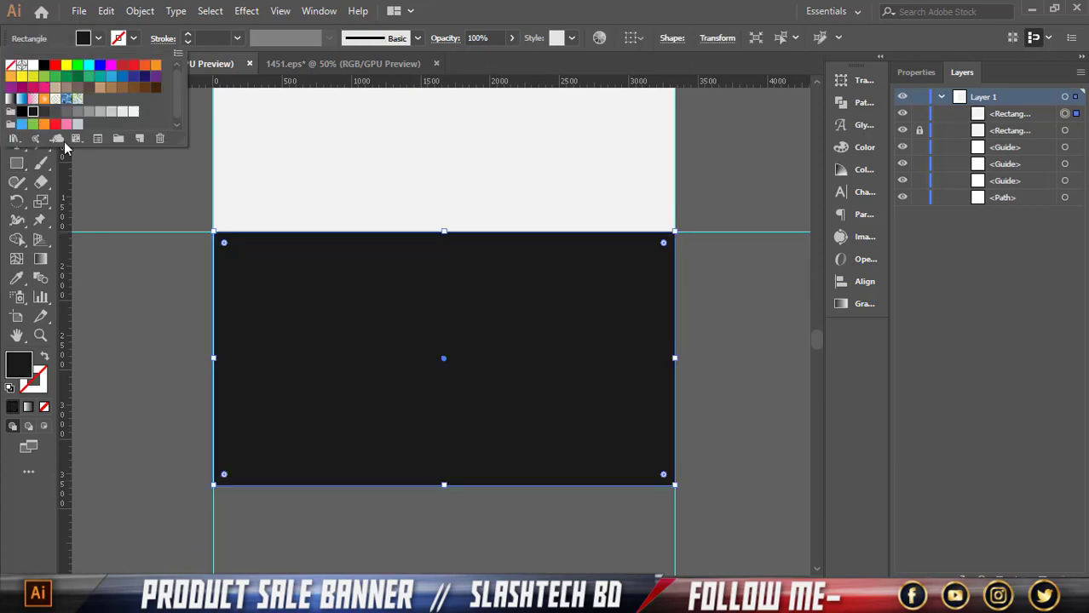
click(154, 185)
scroll(381, 270, up, 2)
scroll(382, 270, up, 1)
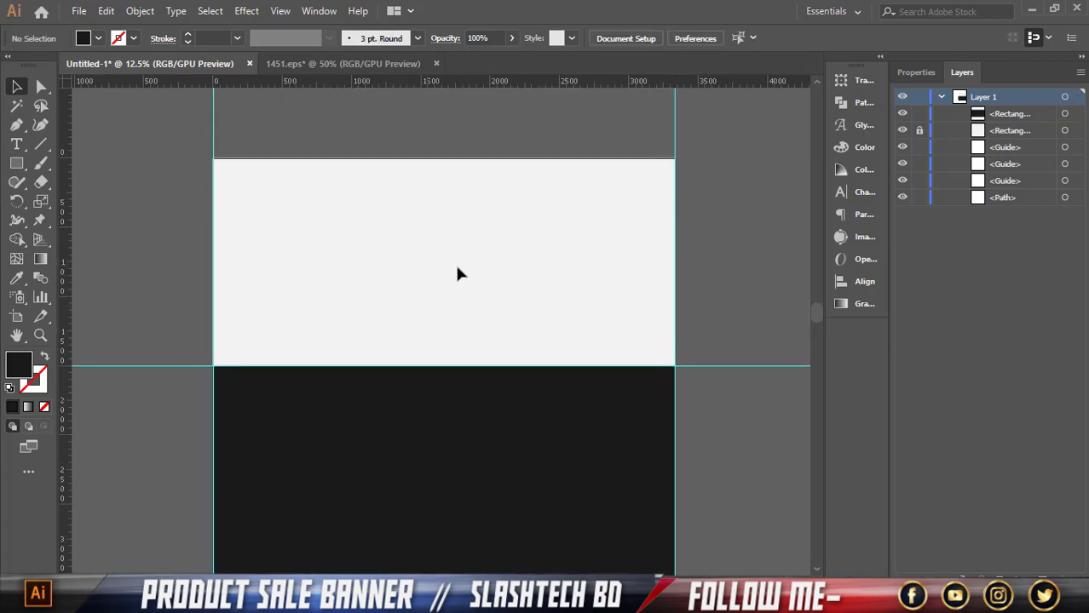
scroll(458, 272, down, 2)
scroll(482, 275, up, 1)
scroll(569, 285, up, 1)
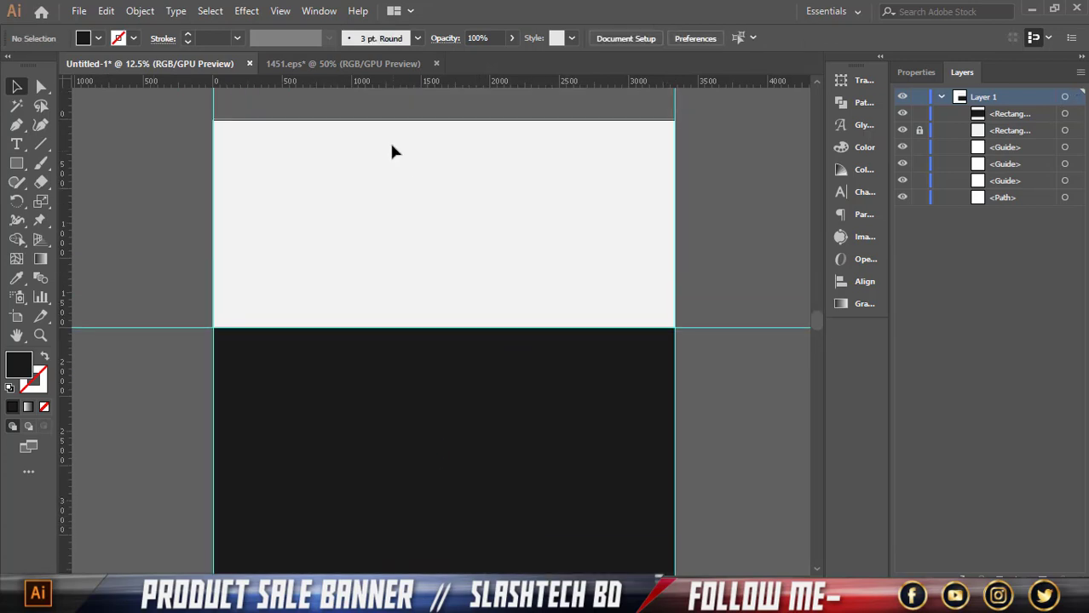
scroll(599, 262, down, 1)
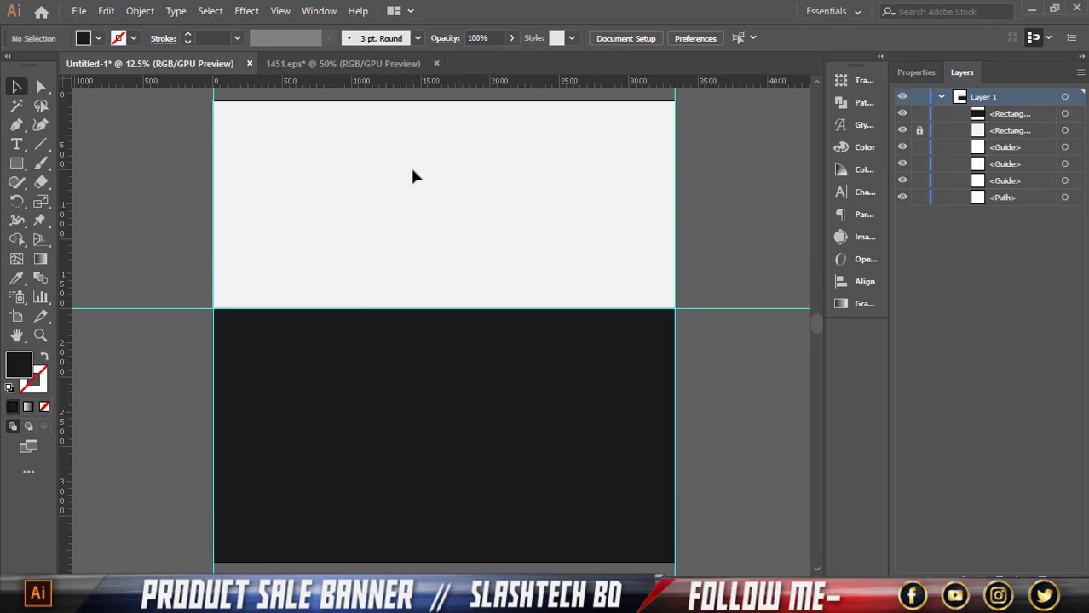
Add a vertical centre guide and draw a circle centred on the guides' crossing with the Ellipse tool
click(13, 166)
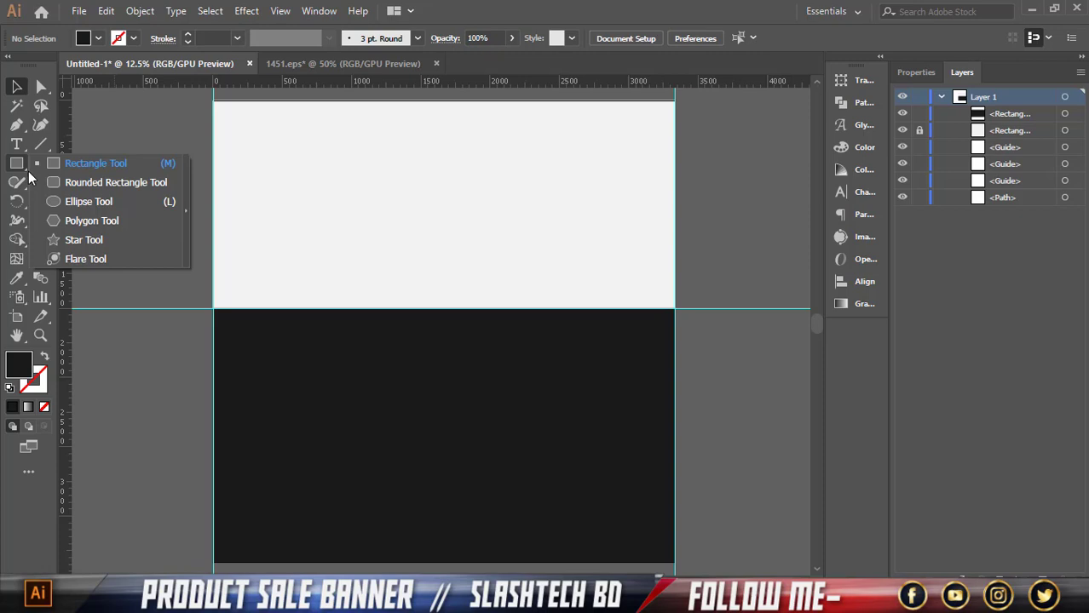
click(76, 203)
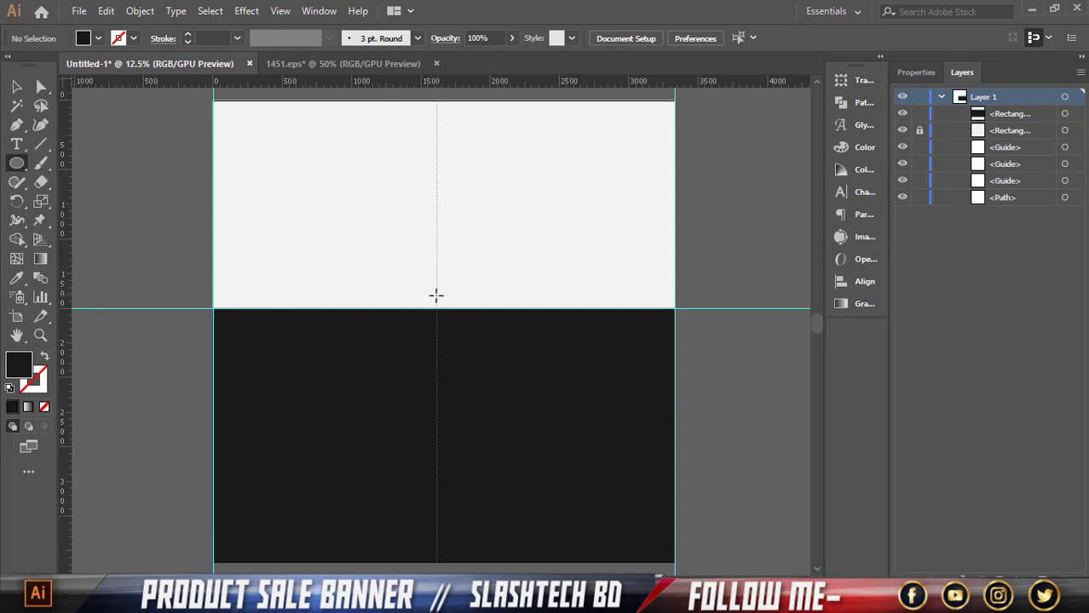
drag(61, 294, 442, 293)
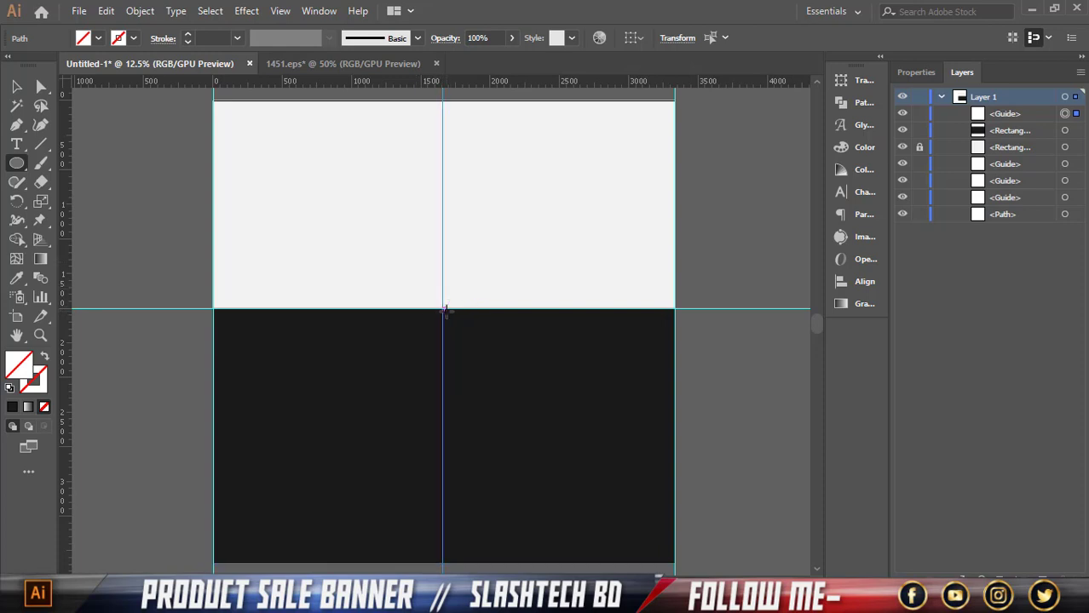
mouse_move(443, 310)
mouse_down()
mouse_move(483, 381)
mouse_move(488, 426)
mouse_up()
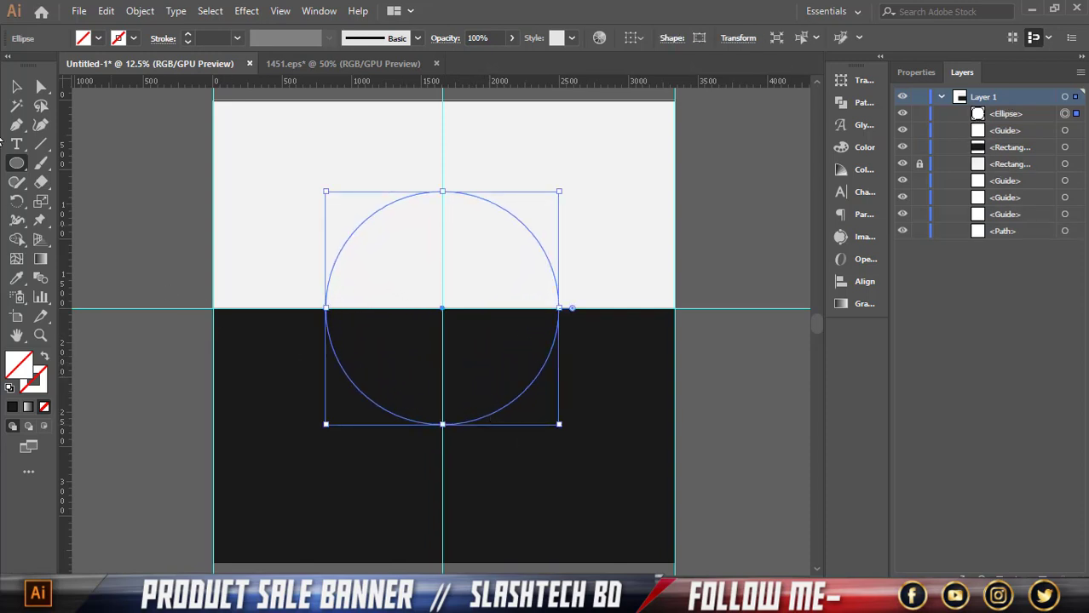
Fill the new circle with white
click(18, 87)
click(97, 39)
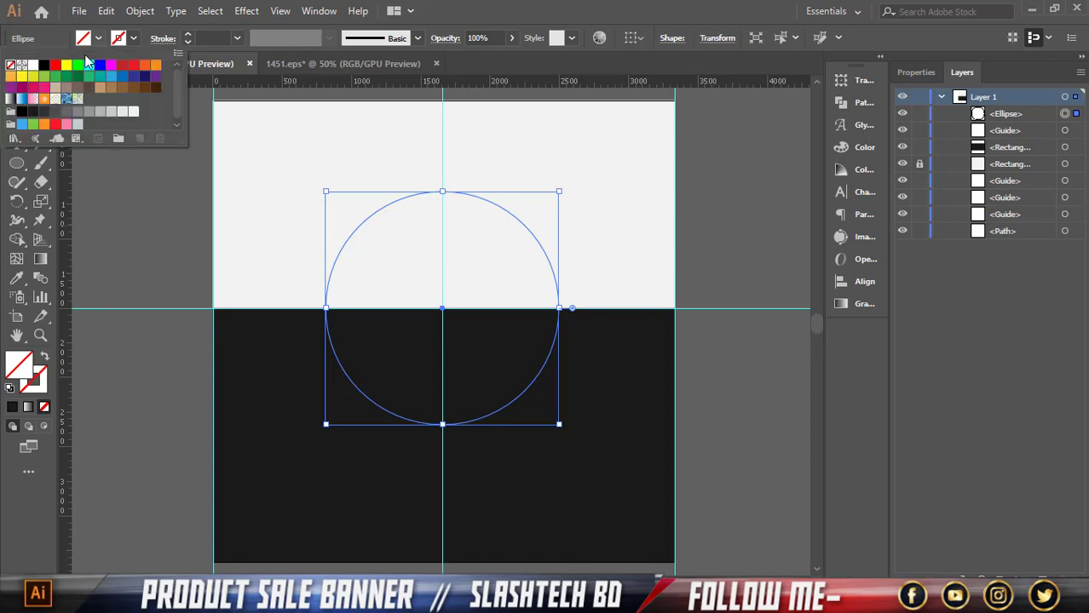
click(33, 77)
click(33, 66)
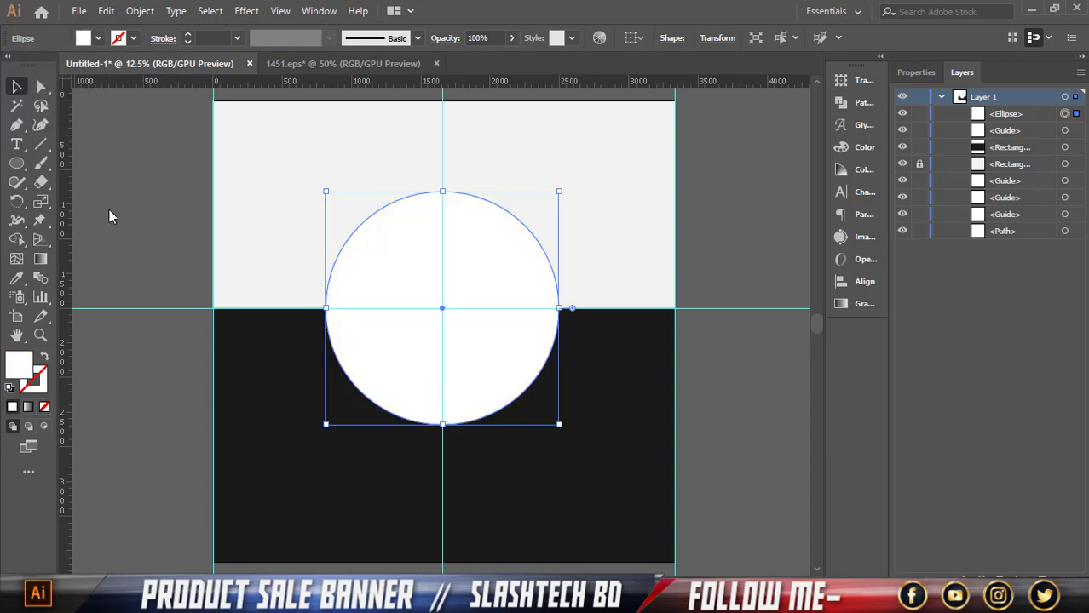
click(109, 210)
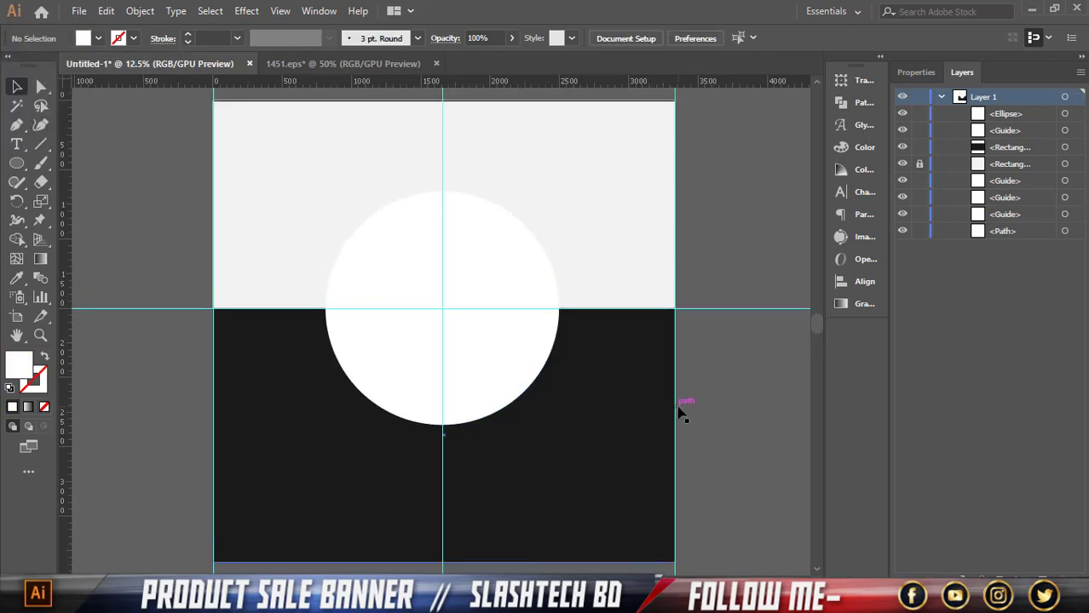
Scale the white circle evenly around its centre to about 1912 × 1912 px
scroll(680, 409, down, 2)
click(476, 548)
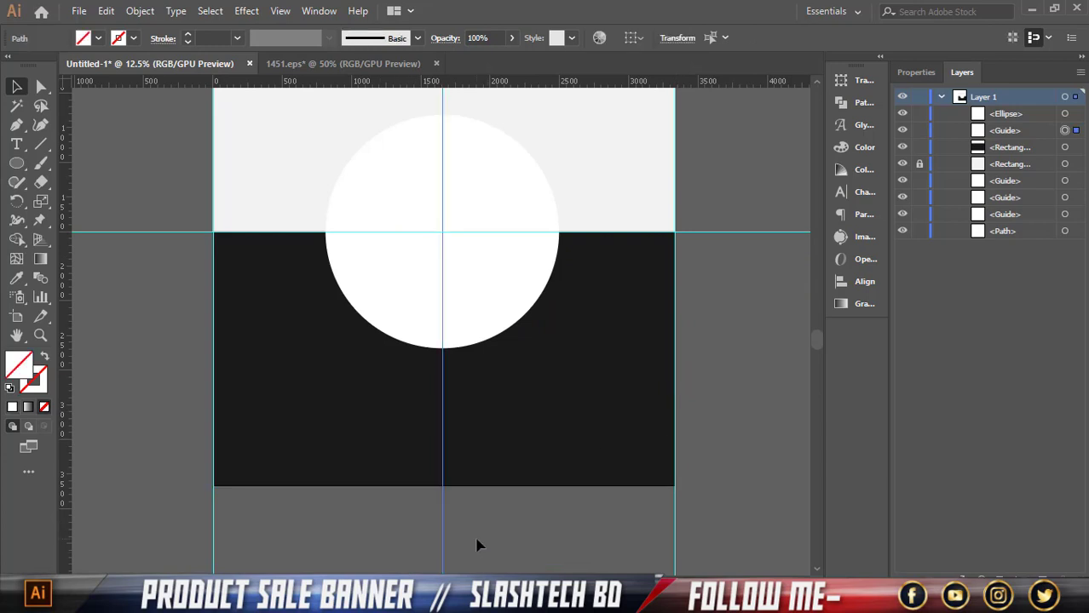
click(740, 492)
scroll(740, 493, up, 2)
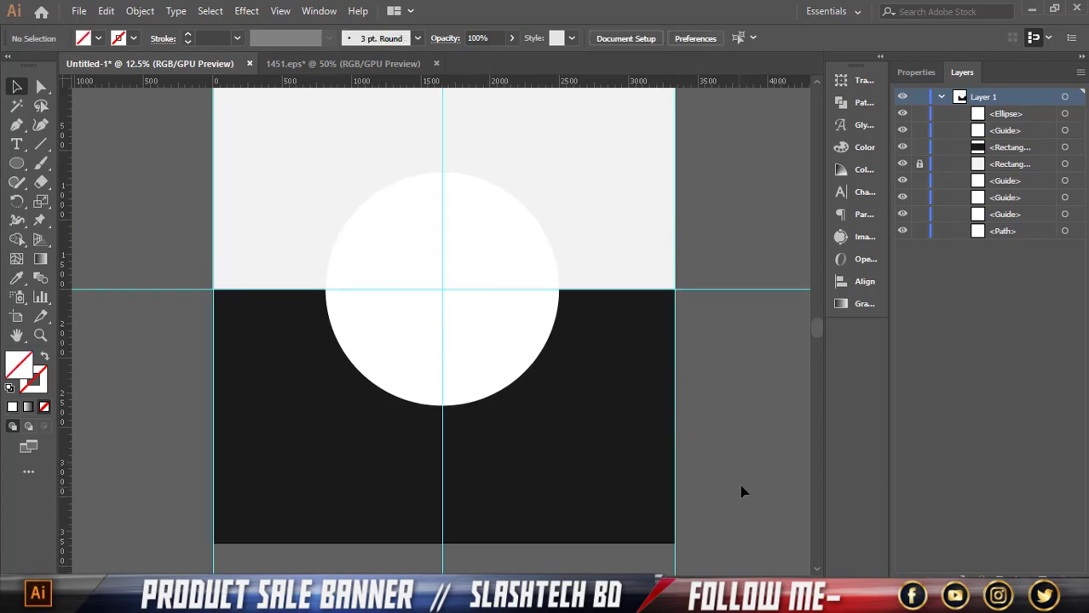
scroll(743, 492, up, 1)
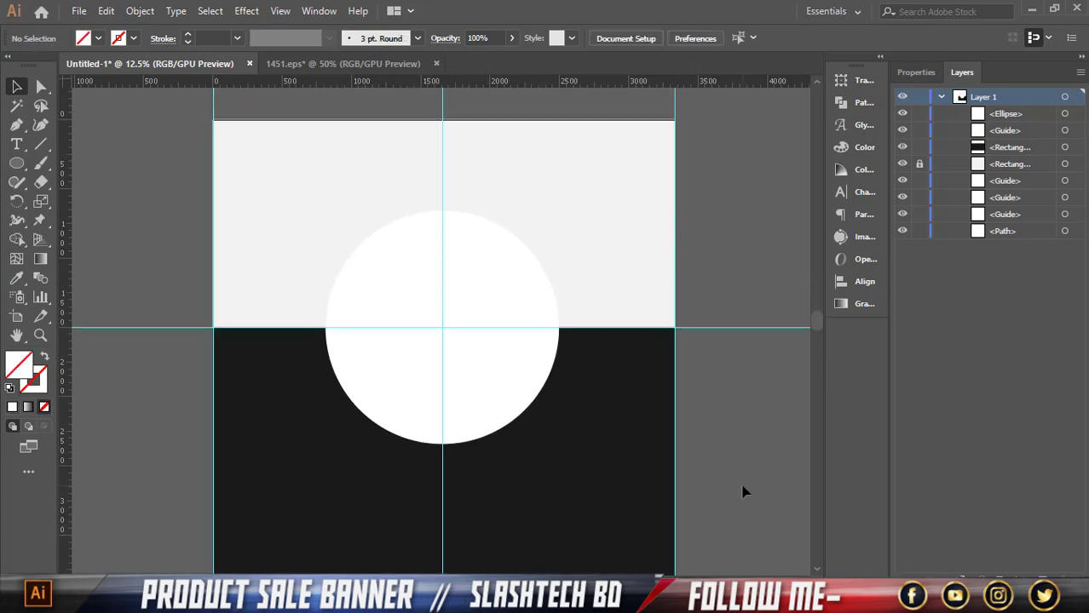
click(503, 427)
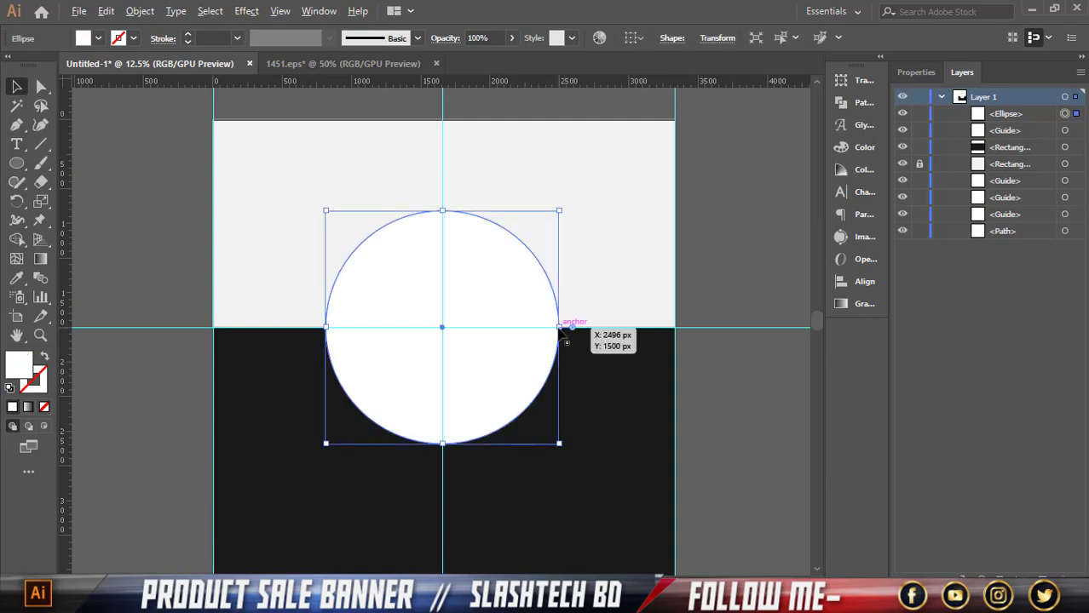
drag(560, 331, 567, 332)
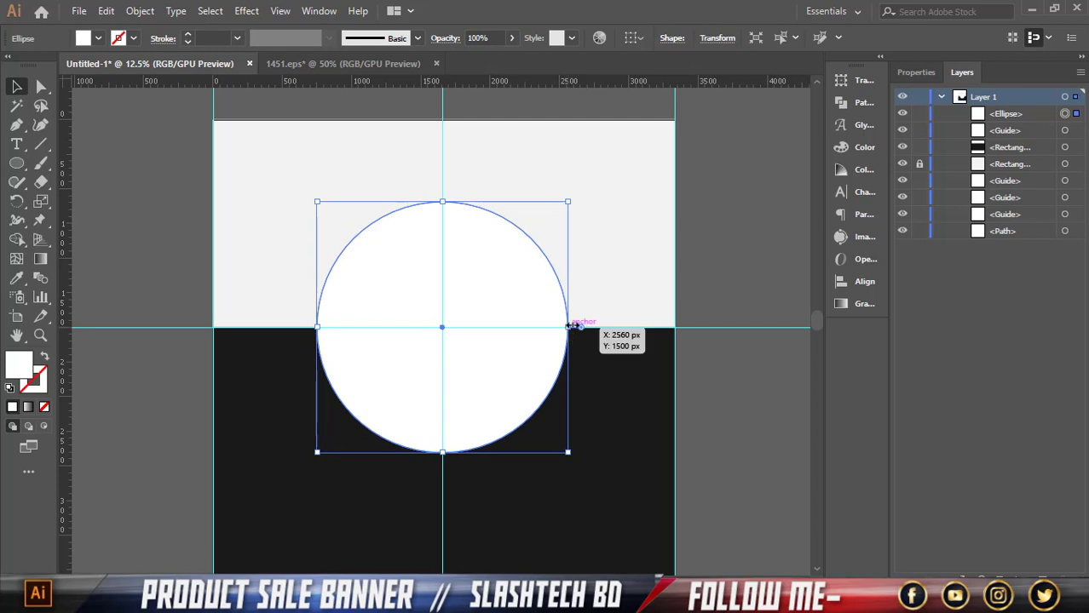
drag(568, 326, 576, 328)
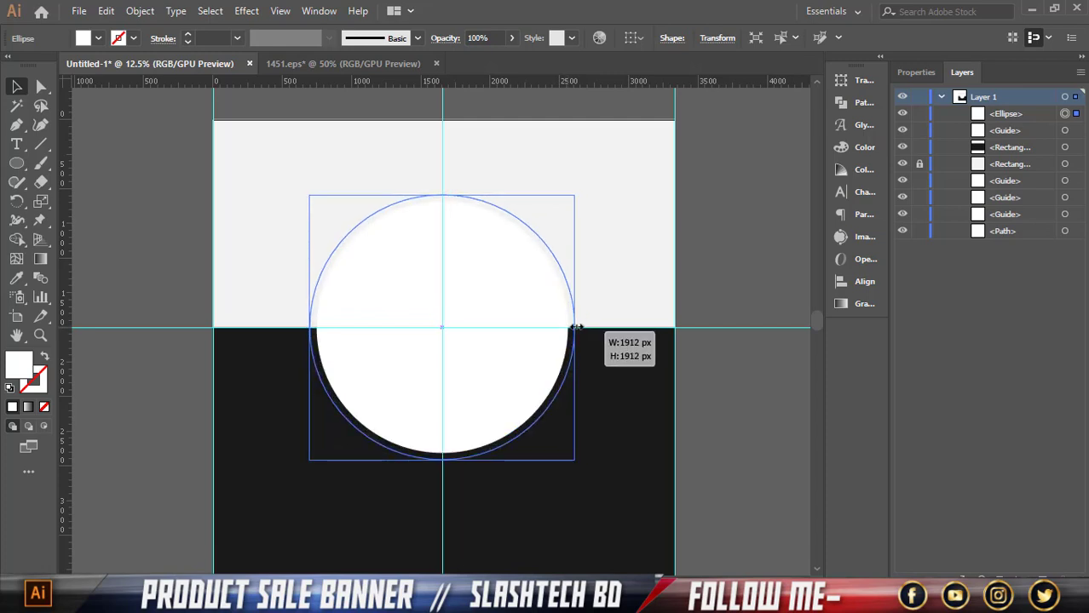
click(729, 371)
scroll(728, 373, down, 1)
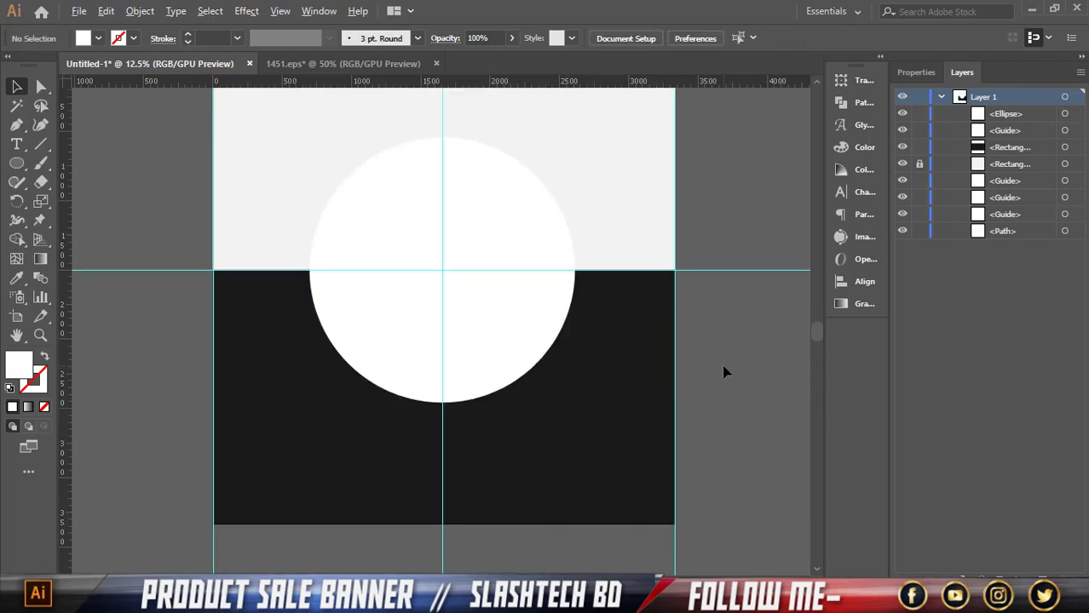
scroll(648, 361, up, 2)
scroll(631, 355, down, 1)
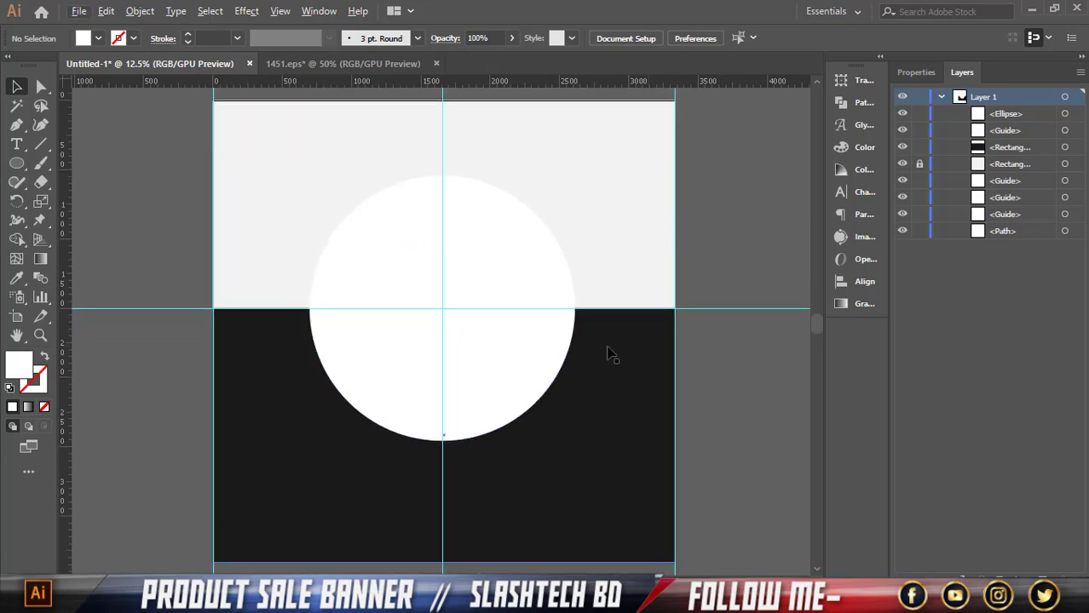
click(562, 351)
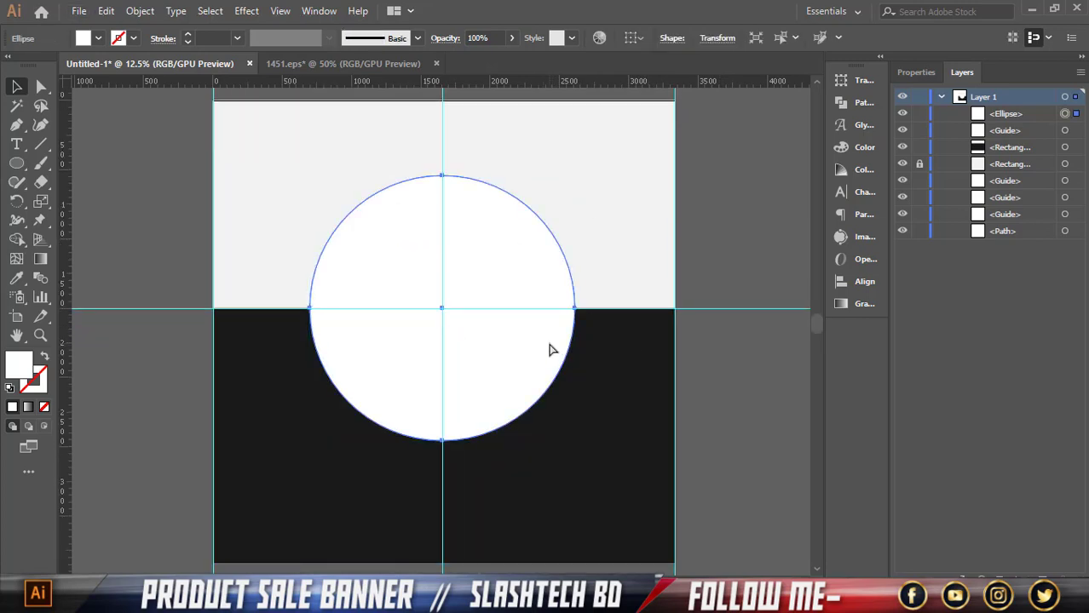
Copy the white circle, paste it in front, and shrink the copy to about 1786 px
click(105, 11)
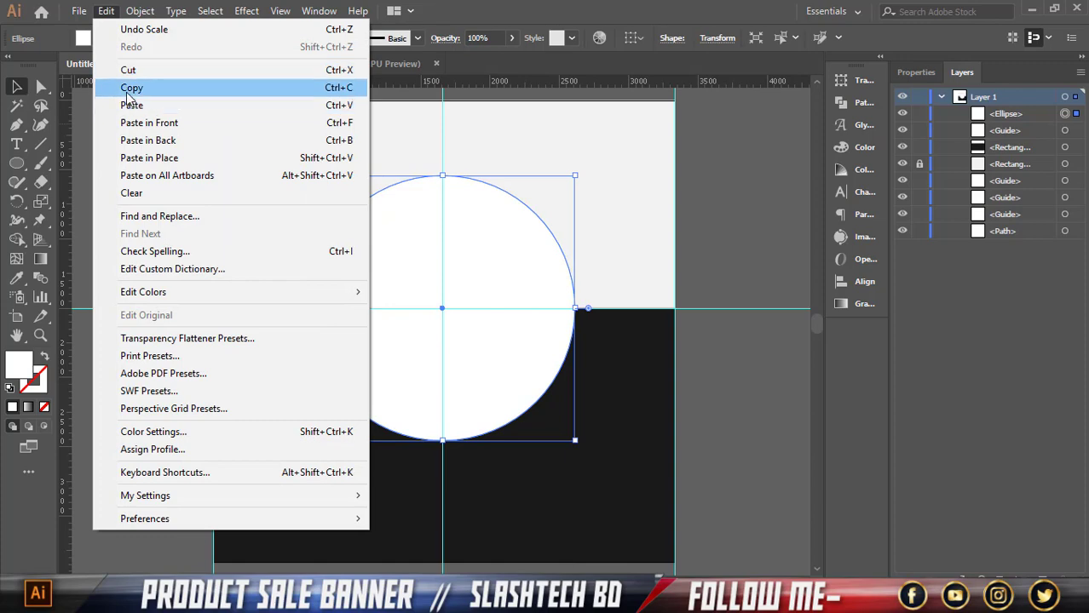
click(132, 87)
click(106, 11)
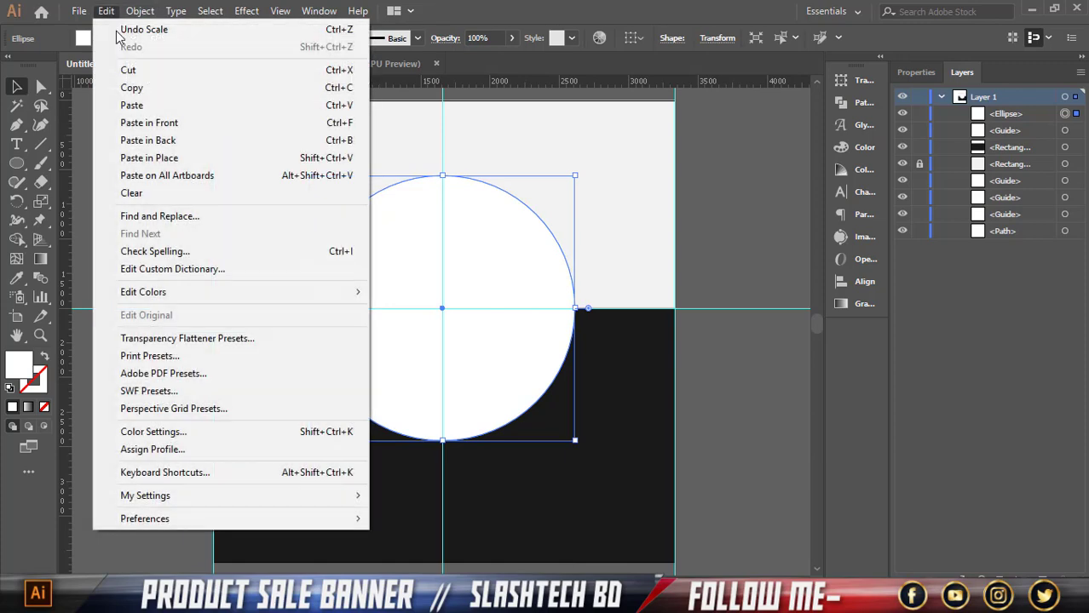
click(129, 122)
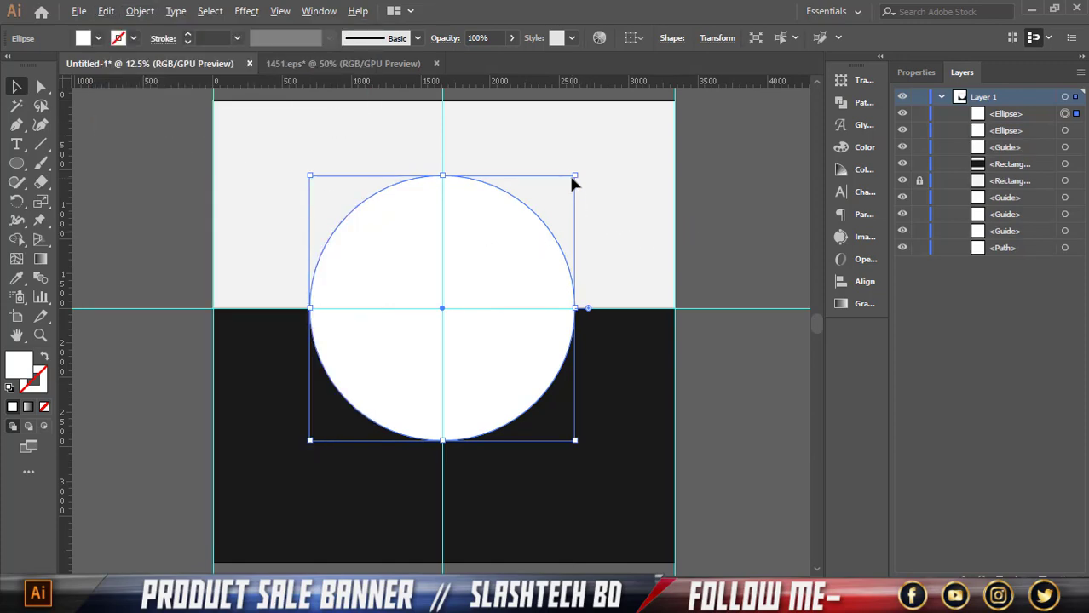
drag(572, 176, 566, 184)
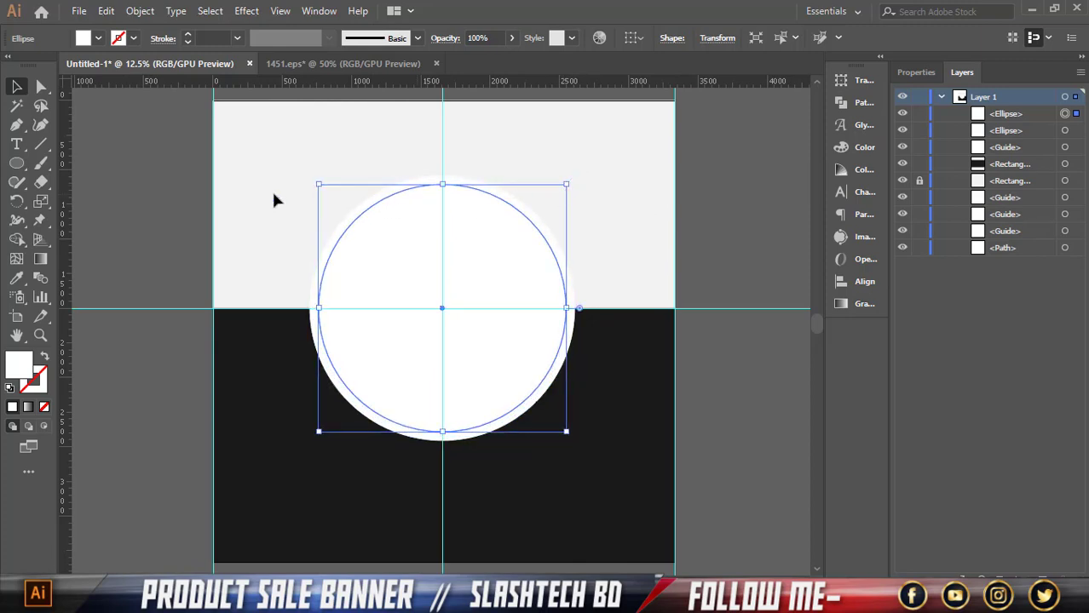
Give the inner copy no fill and a 39 pt orange stroke
click(98, 38)
click(10, 66)
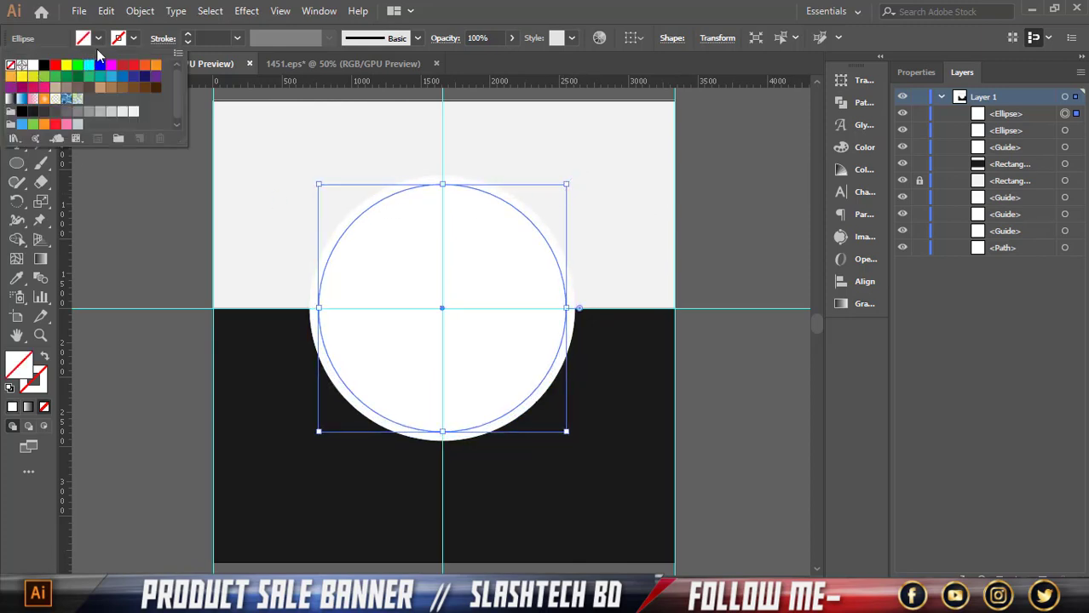
click(120, 40)
click(120, 40)
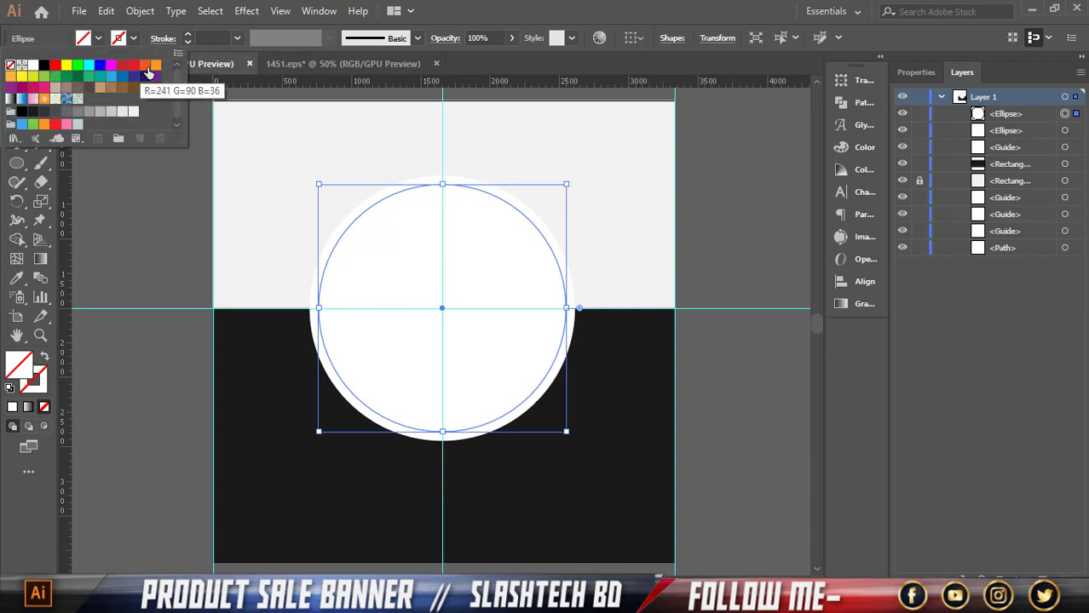
click(155, 65)
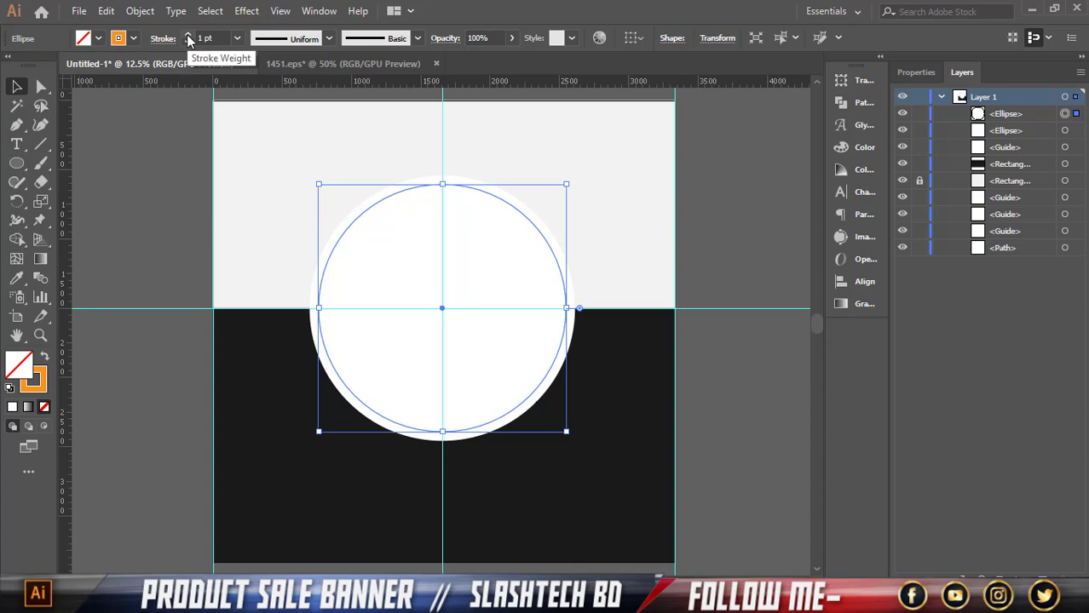
click(189, 40)
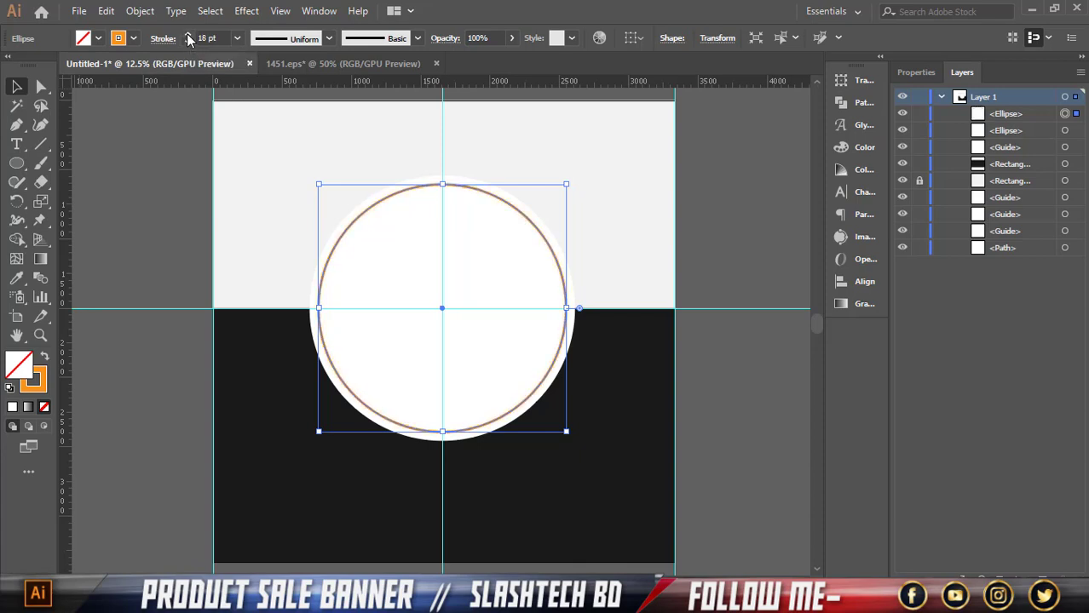
click(189, 40)
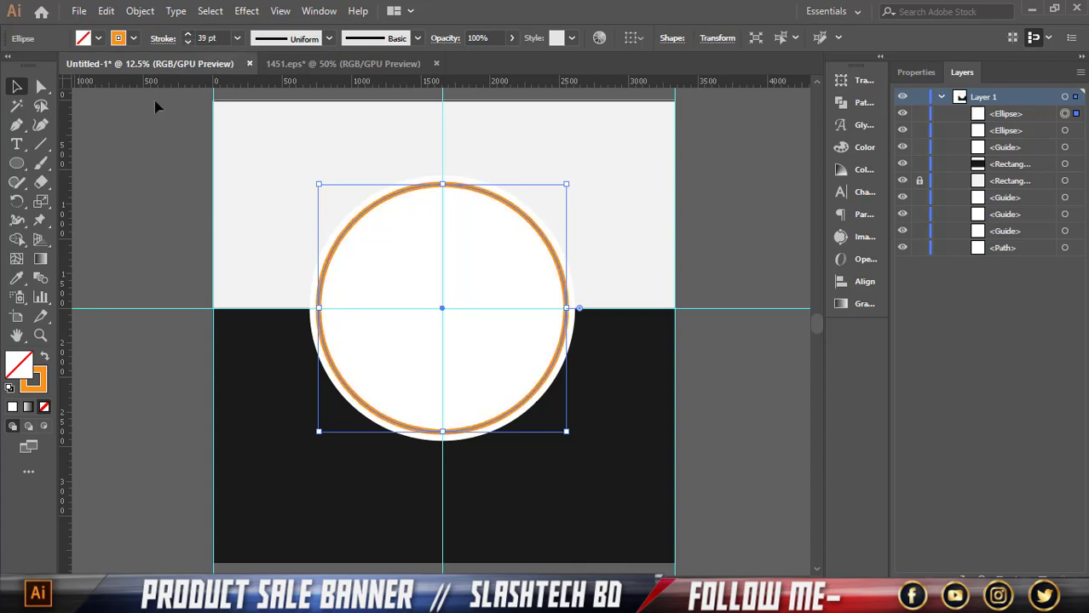
click(113, 194)
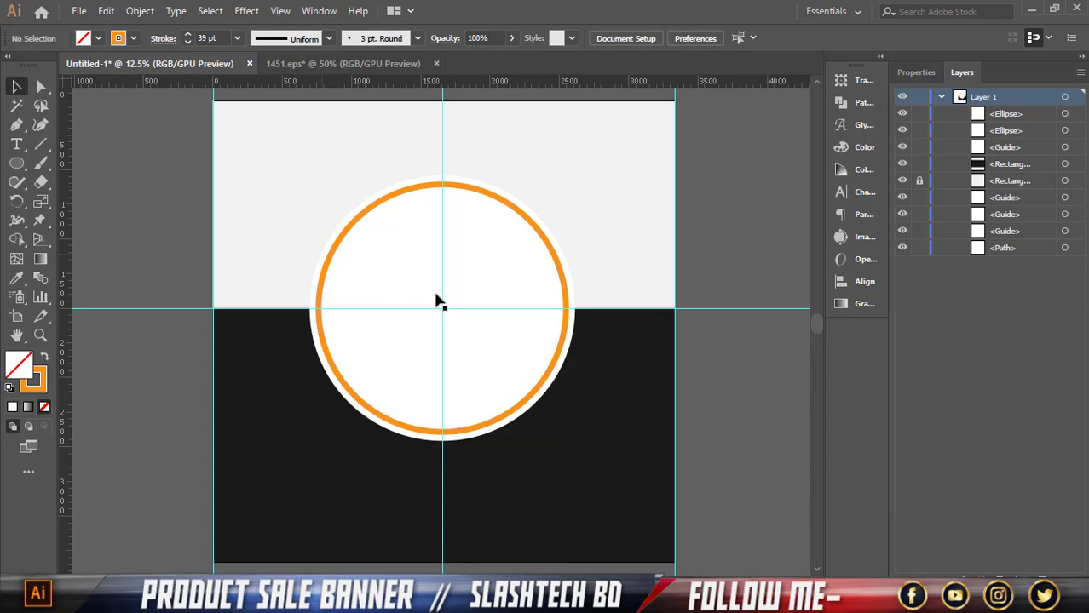
click(488, 335)
Subtract the white circle from the black rectangle with Pathfinder Minus Front
shift+click(622, 372)
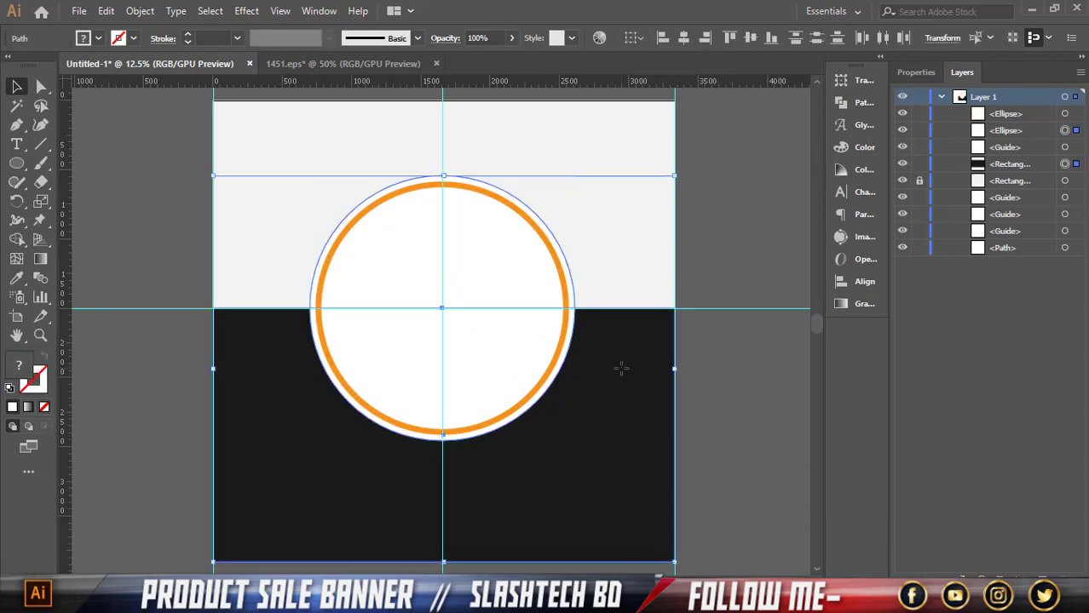
click(847, 101)
click(687, 122)
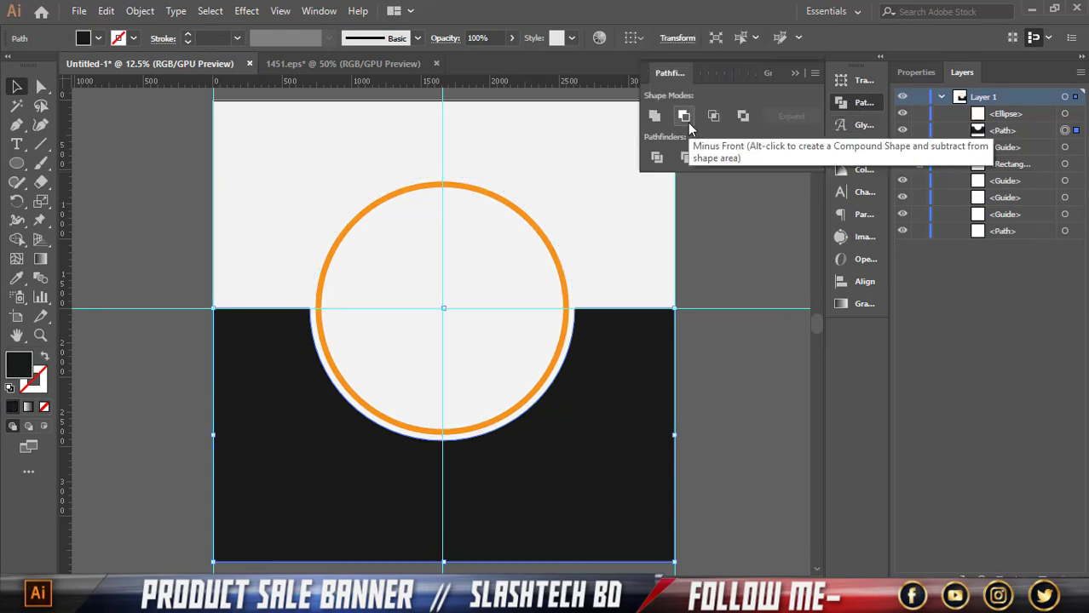
click(725, 344)
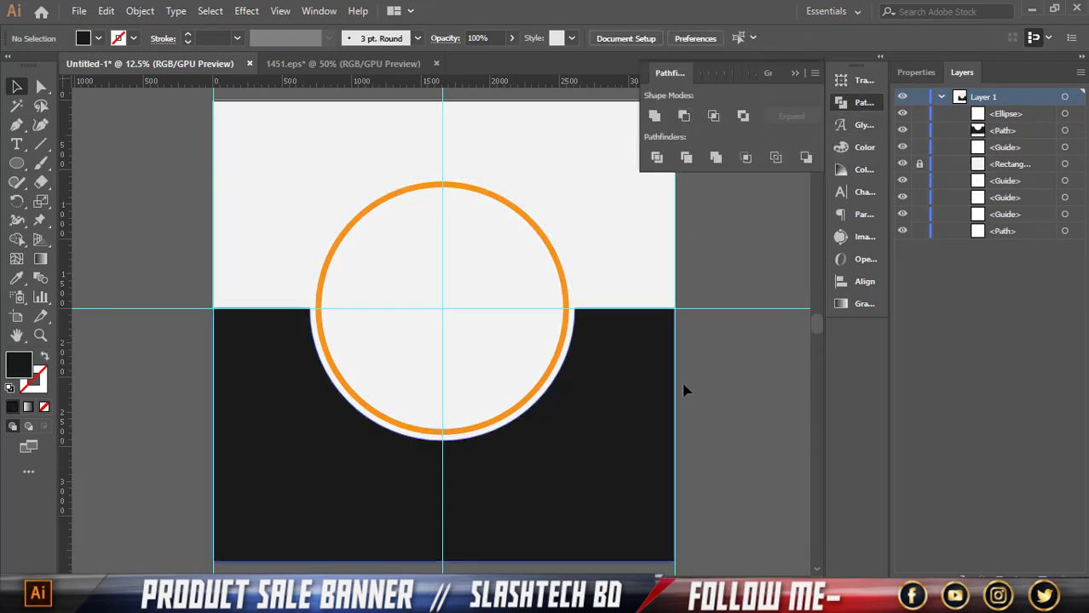
Fill the orange-ringed circle with off-white #F9F7F7 via the Color Picker
click(546, 242)
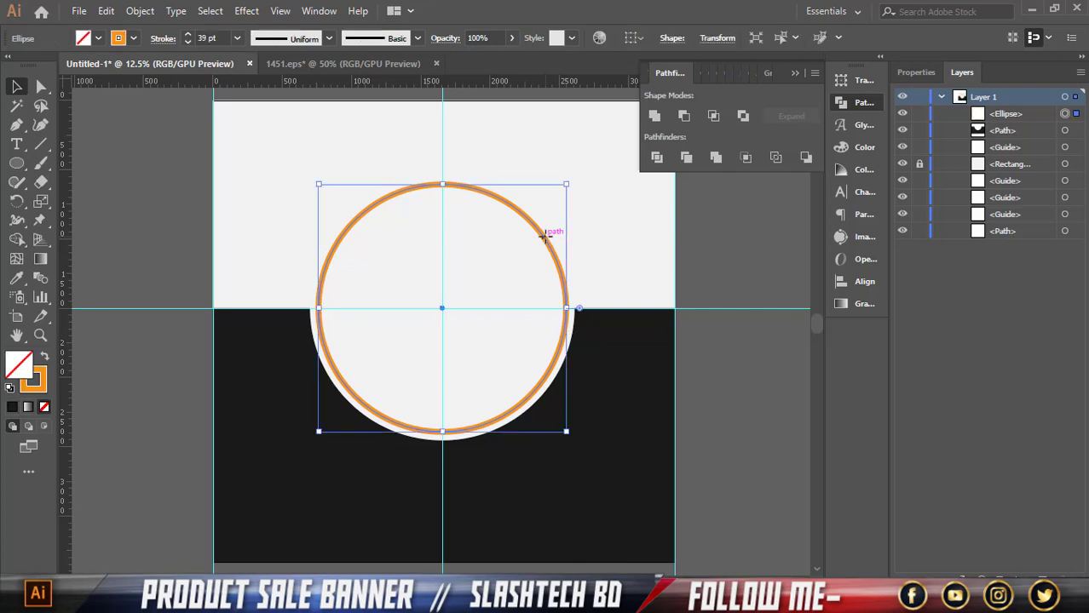
click(95, 37)
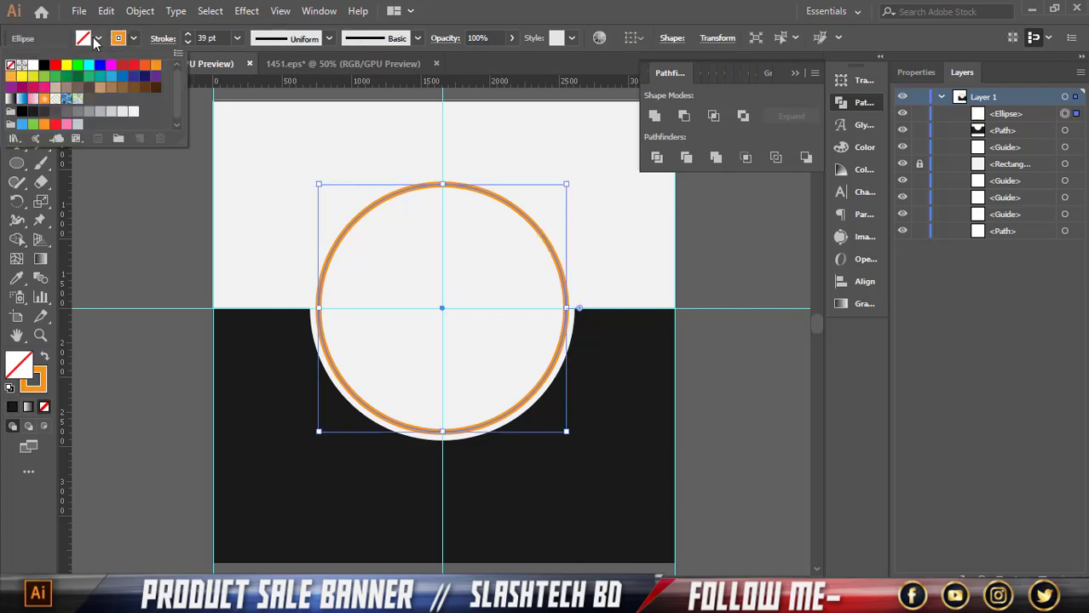
click(130, 112)
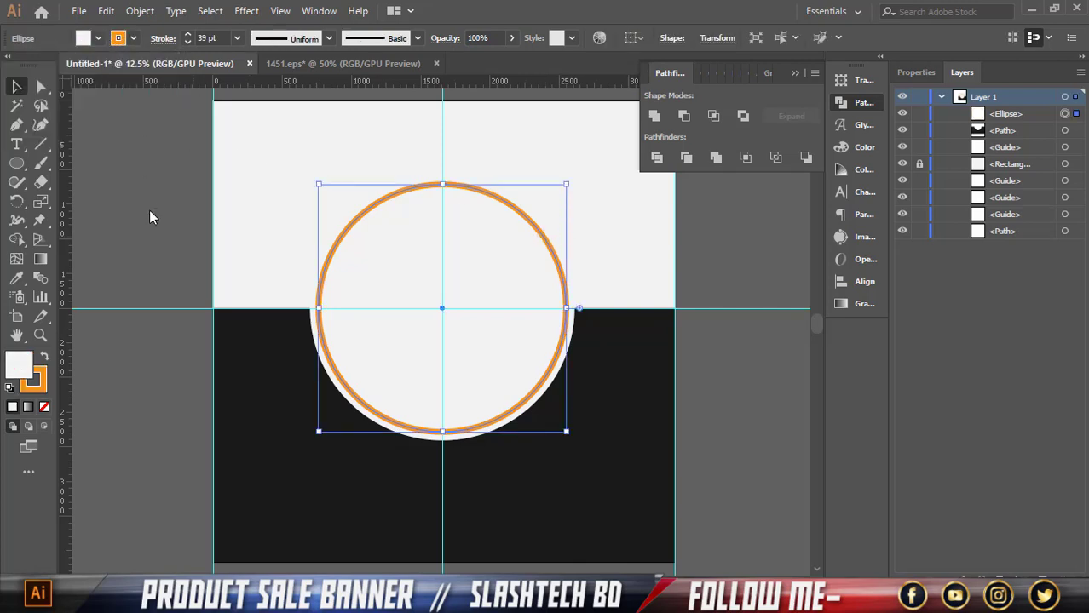
double_click(14, 375)
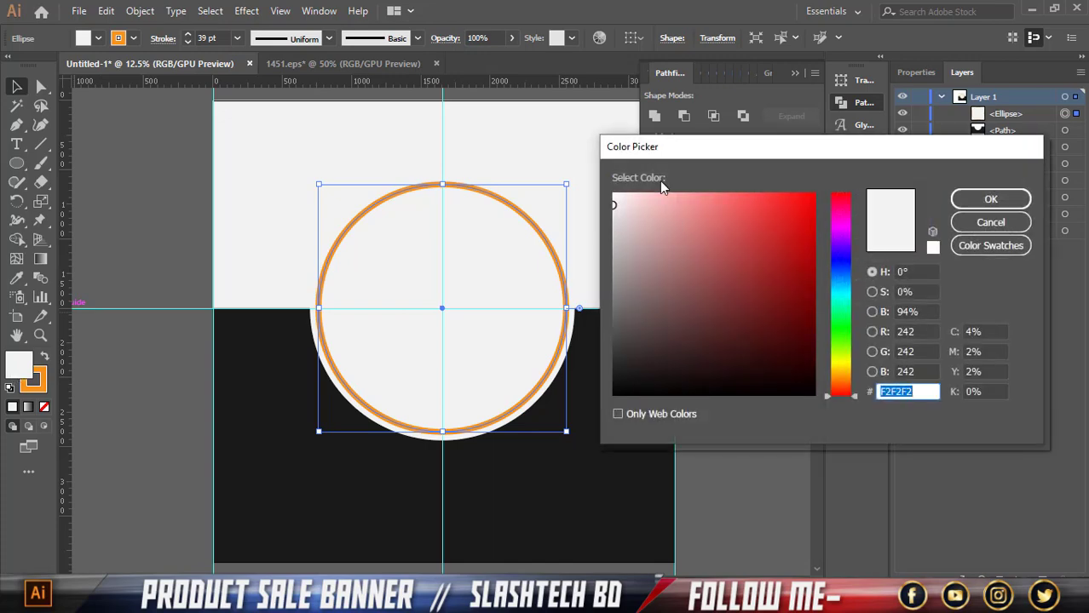
click(615, 197)
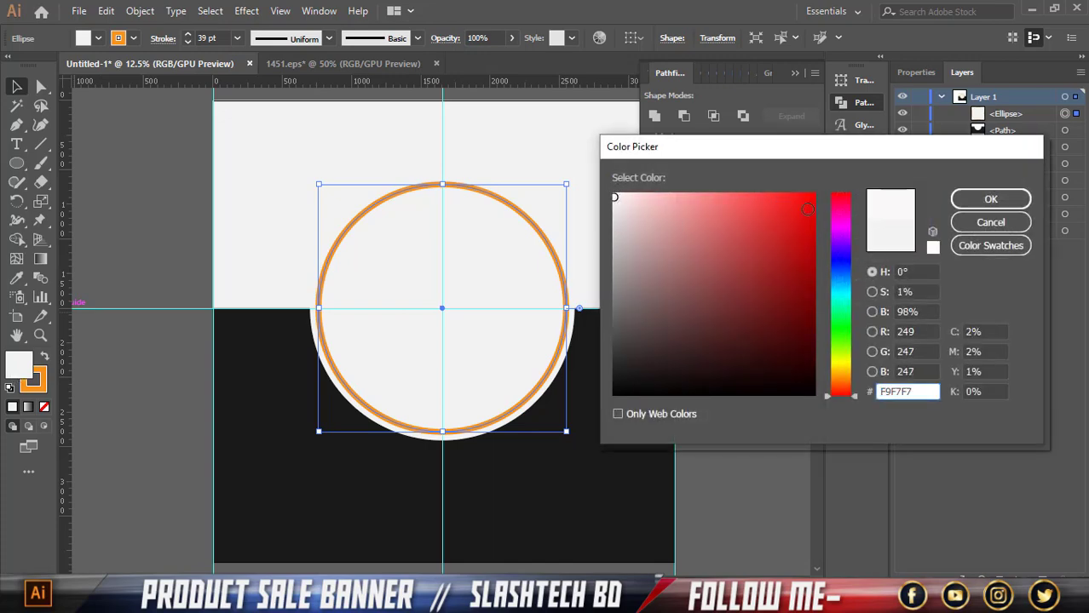
click(955, 204)
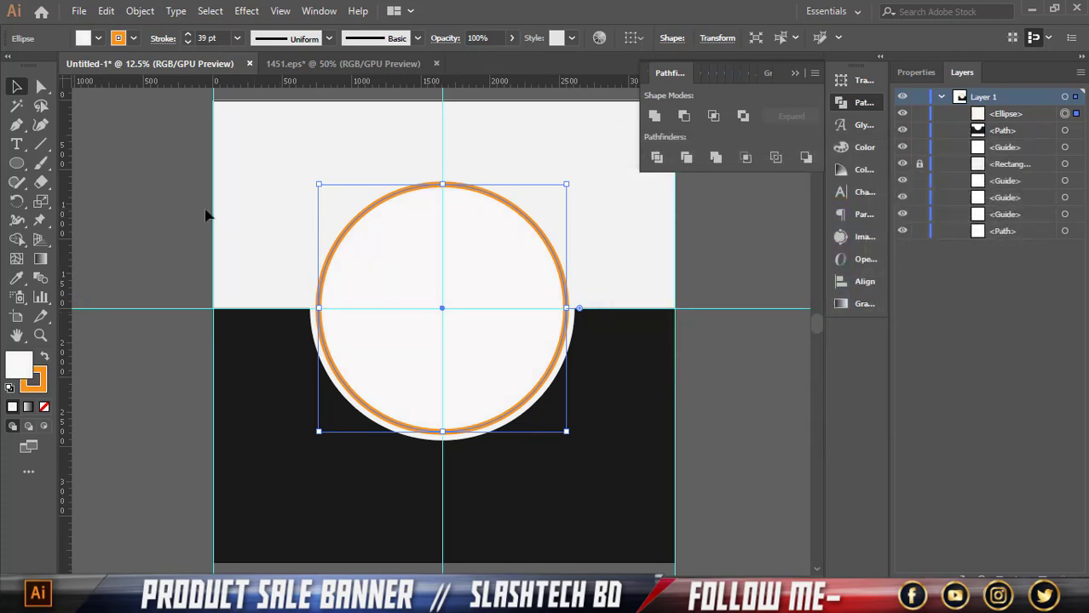
click(281, 219)
scroll(412, 230, down, 1)
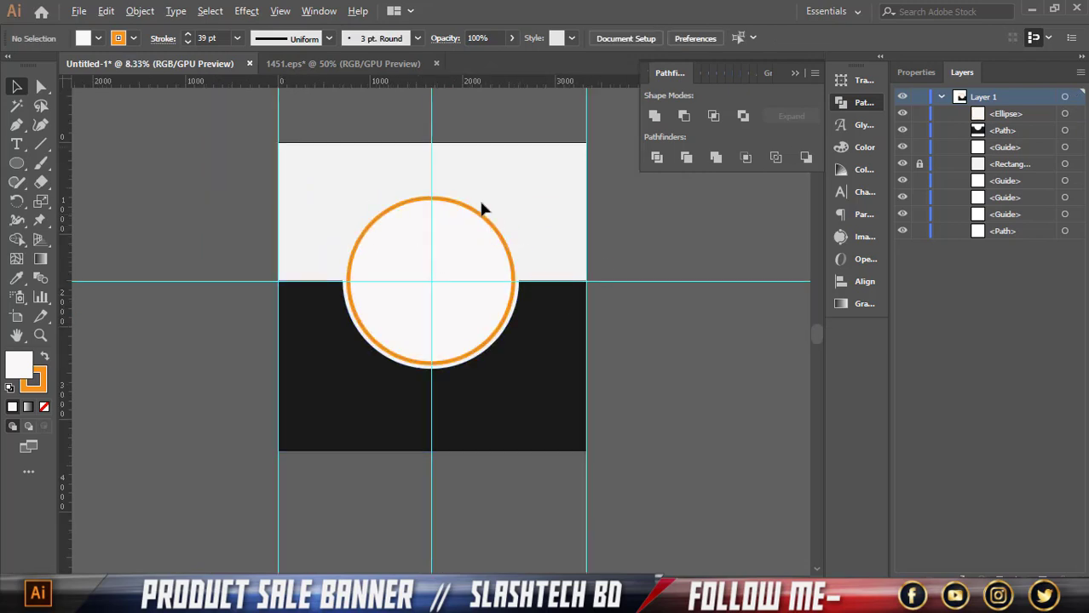
scroll(482, 209, up, 1)
scroll(536, 387, down, 1)
scroll(562, 409, up, 1)
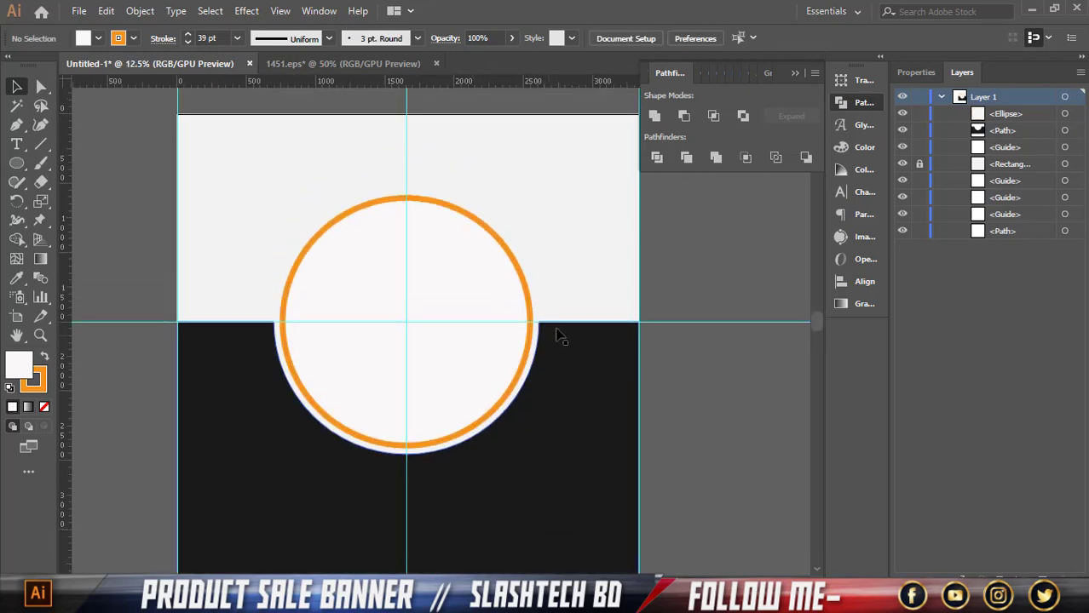
scroll(673, 307, down, 1)
scroll(541, 424, up, 1)
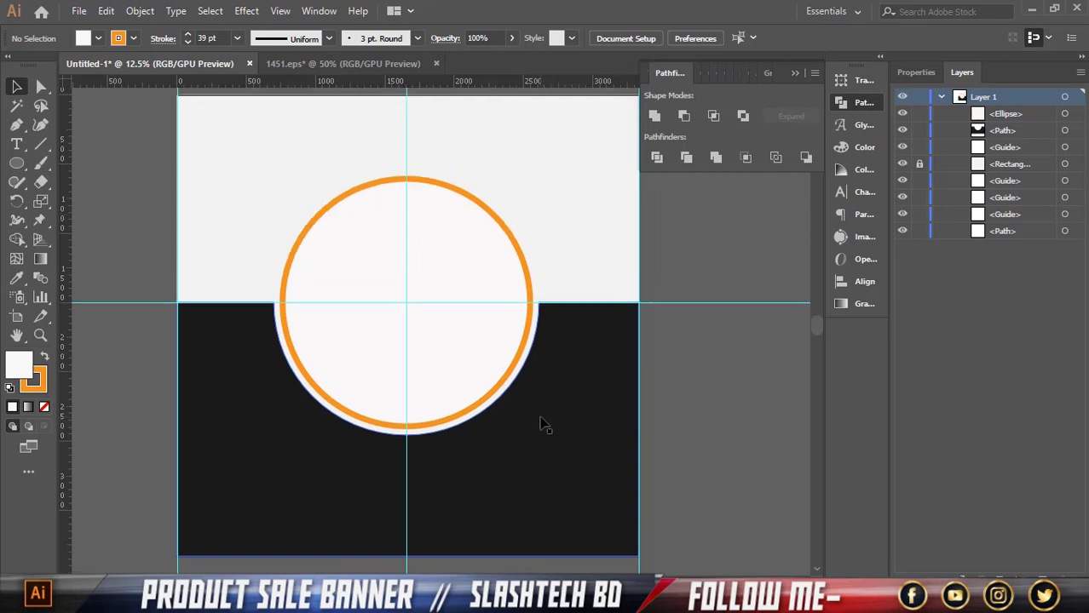
scroll(541, 422, down, 1)
scroll(541, 411, up, 1)
scroll(540, 409, down, 1)
scroll(540, 409, down, 1)
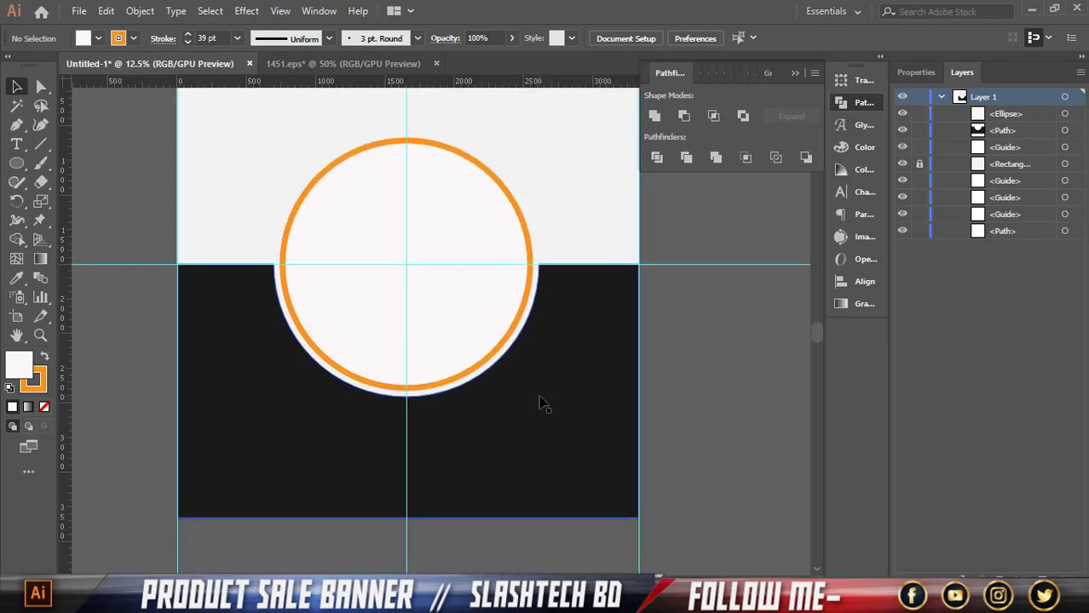
scroll(374, 430, up, 3)
scroll(367, 344, down, 3)
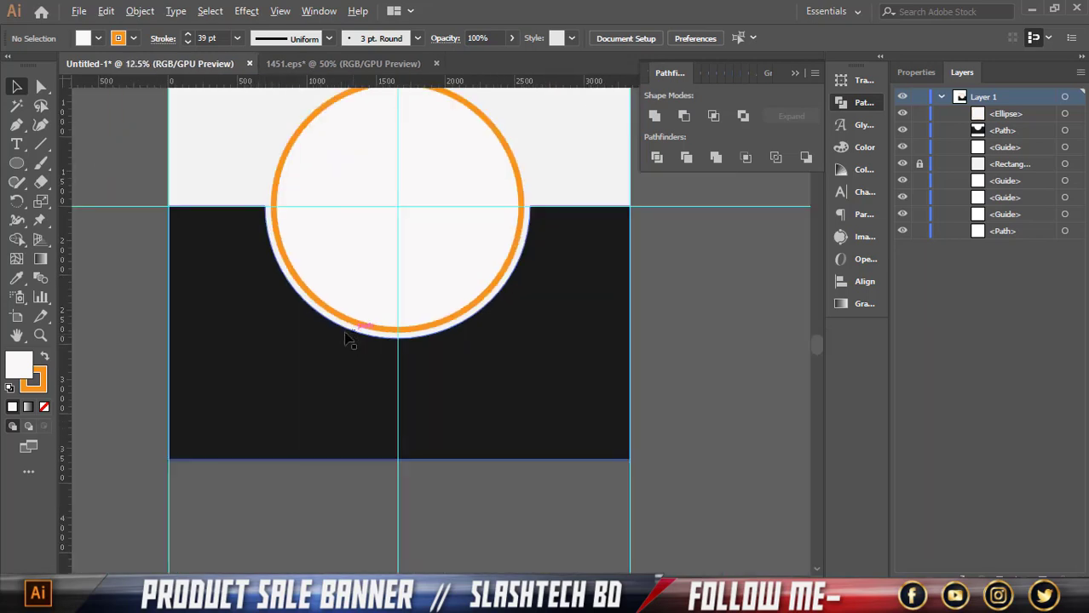
Draw a bent line with the Pen tool running down-left from the circle onto the black area
click(16, 124)
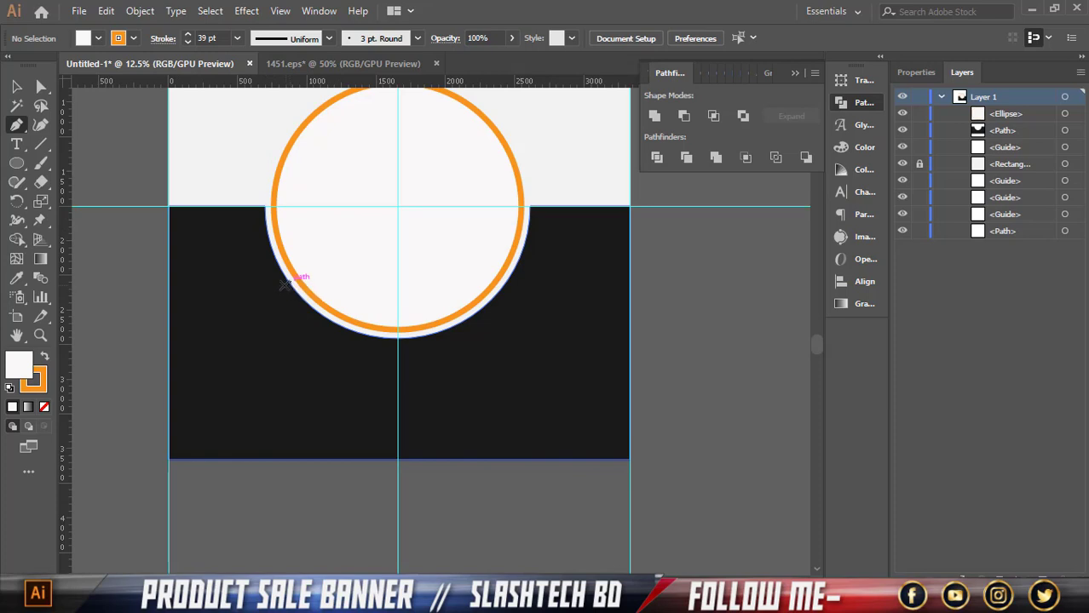
click(281, 284)
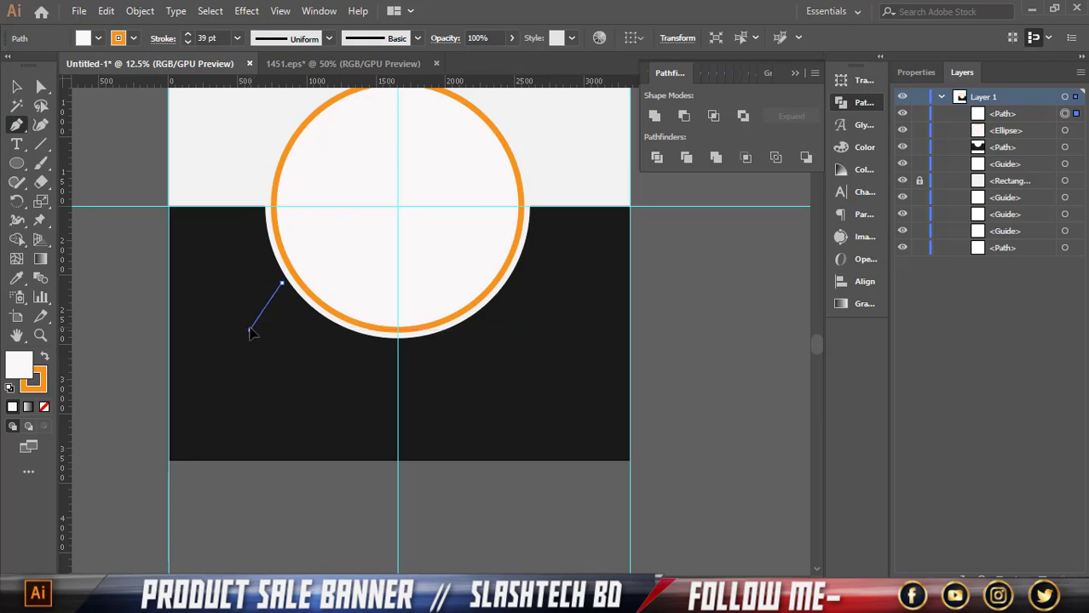
drag(250, 328, 248, 359)
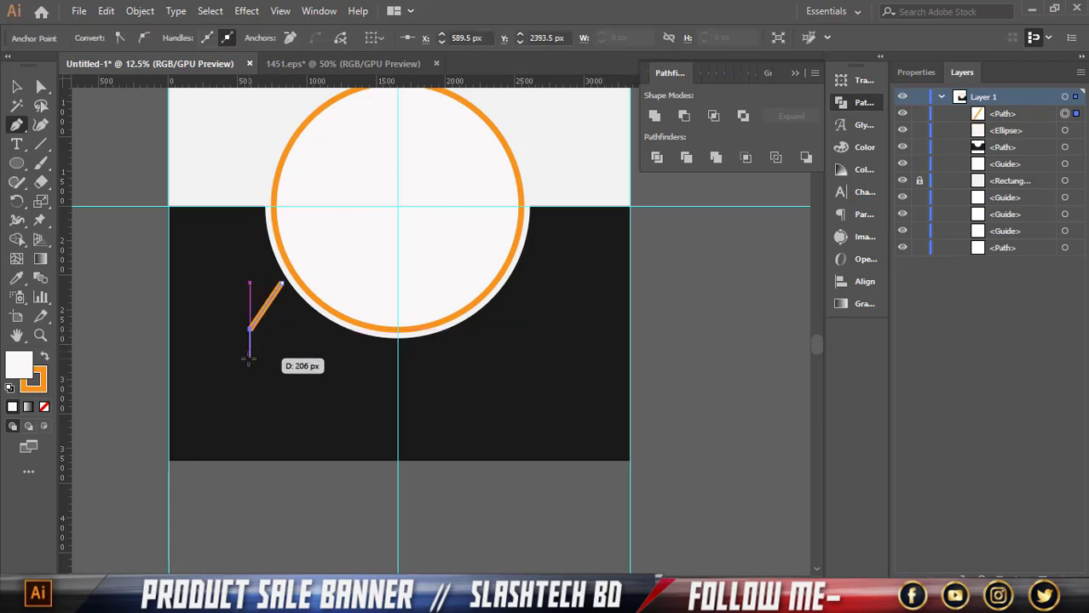
click(250, 356)
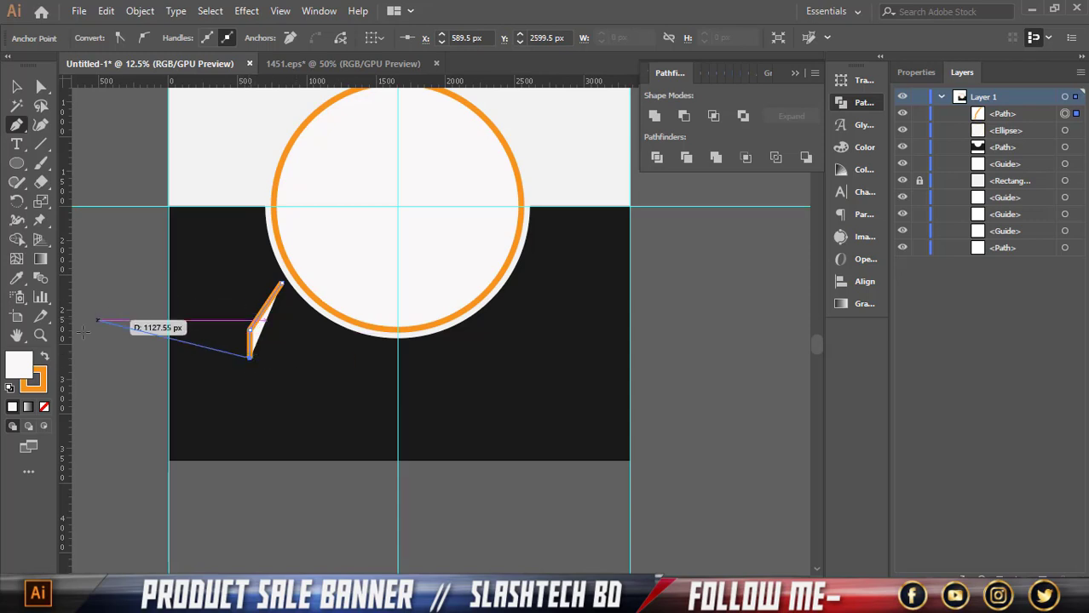
click(16, 86)
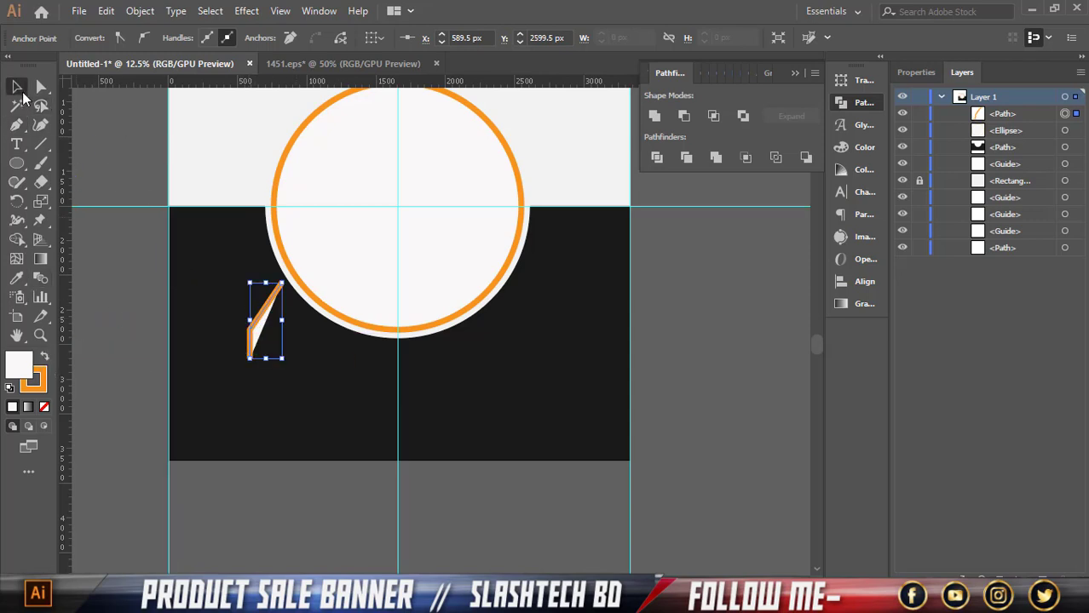
click(259, 311)
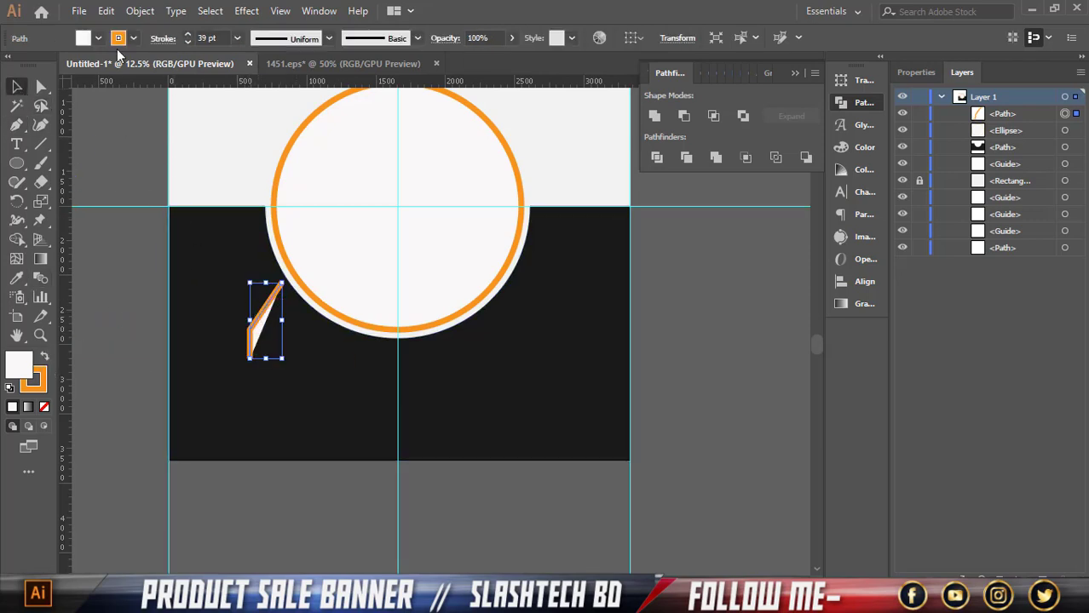
Style the line with no fill and a white 17 pt stroke
click(97, 40)
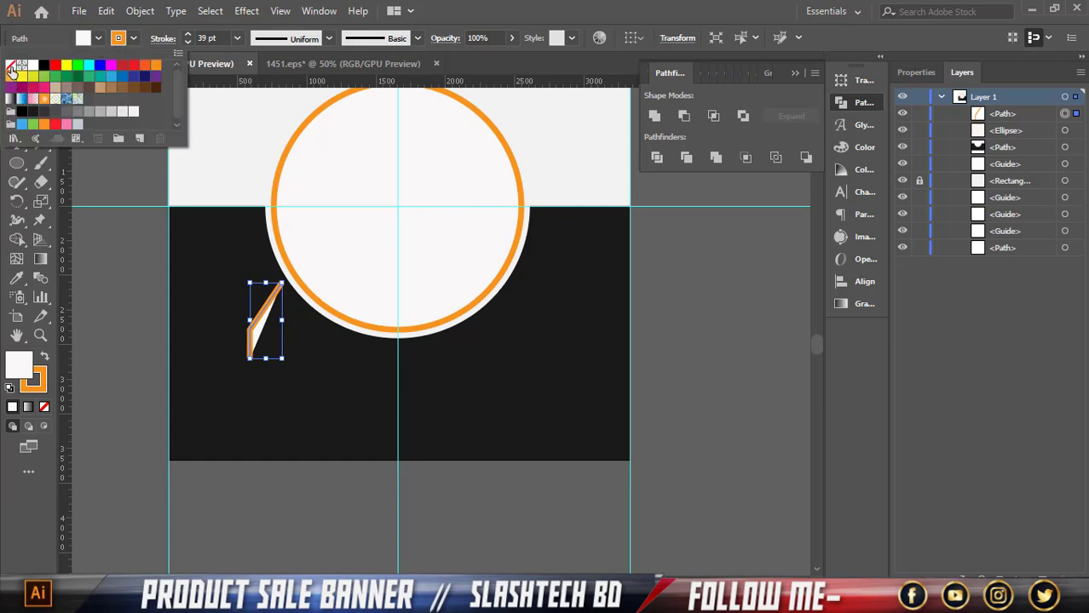
click(10, 64)
click(102, 188)
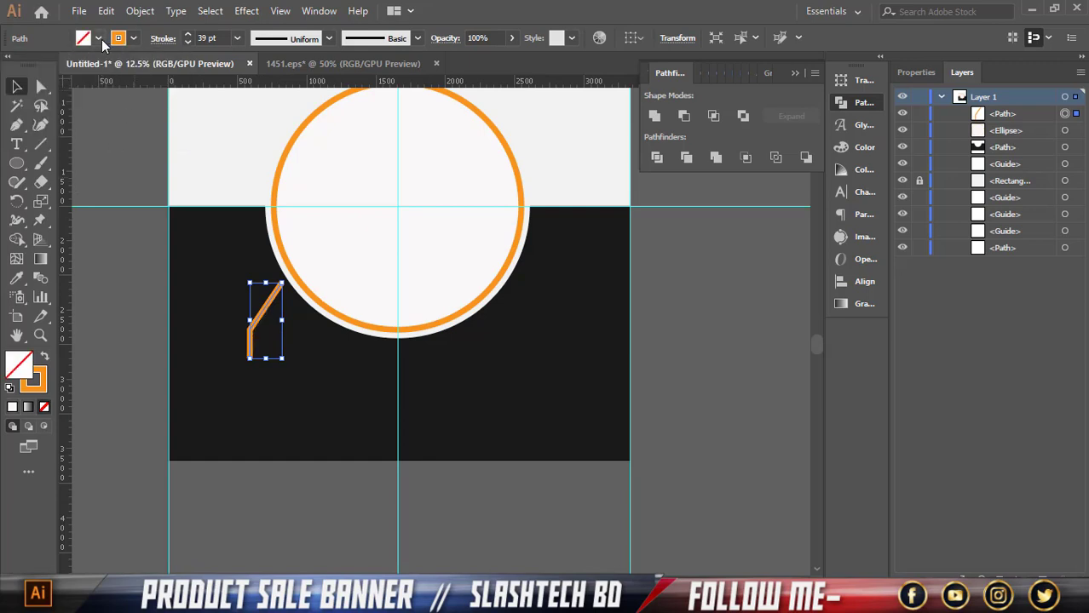
click(132, 40)
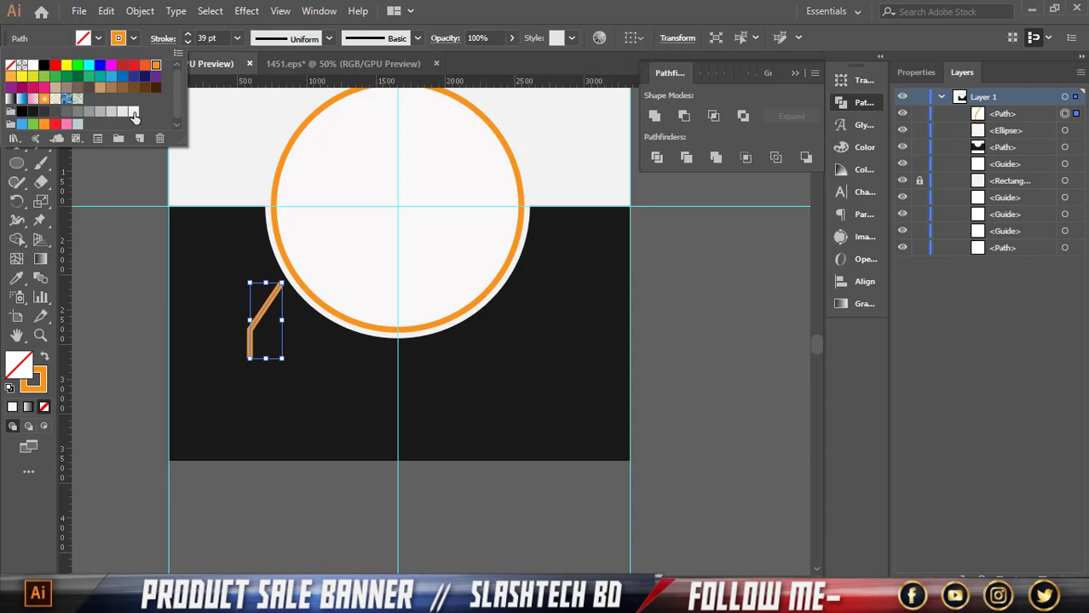
click(133, 113)
click(122, 271)
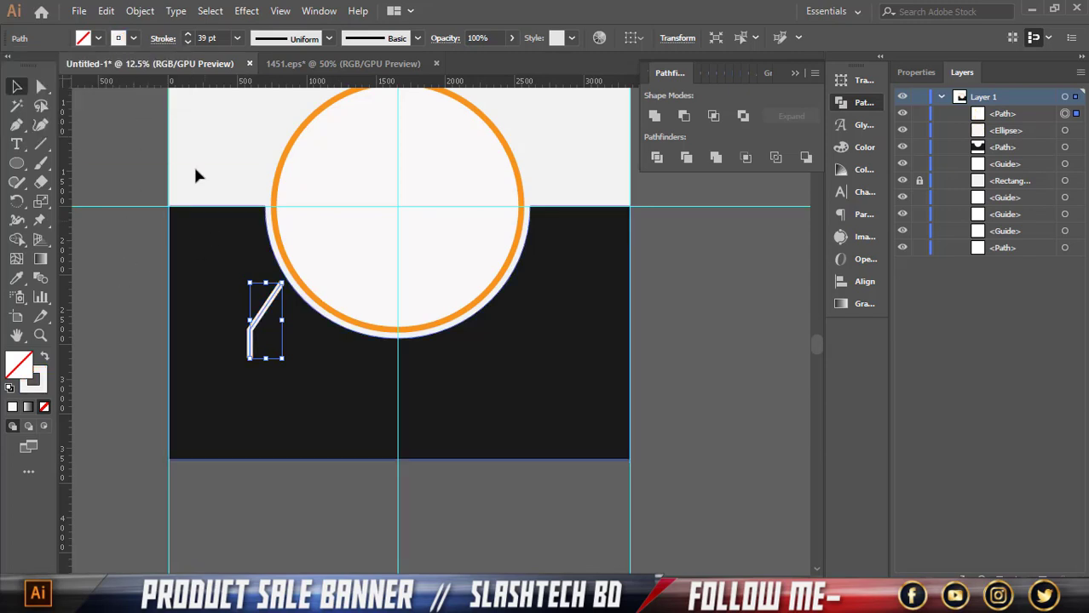
click(187, 42)
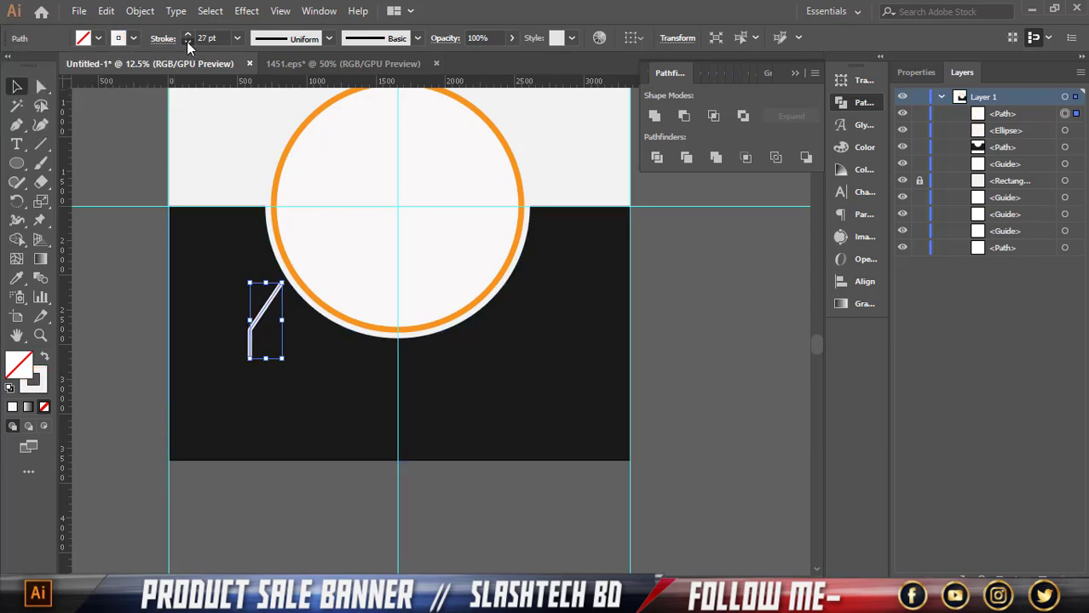
click(127, 138)
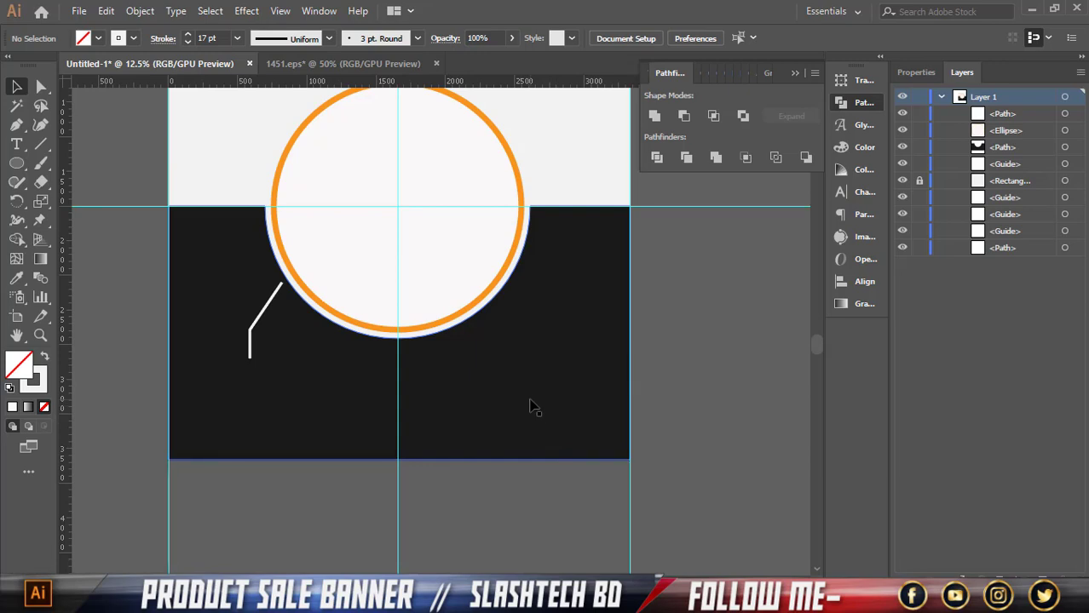
scroll(447, 474, up, 1)
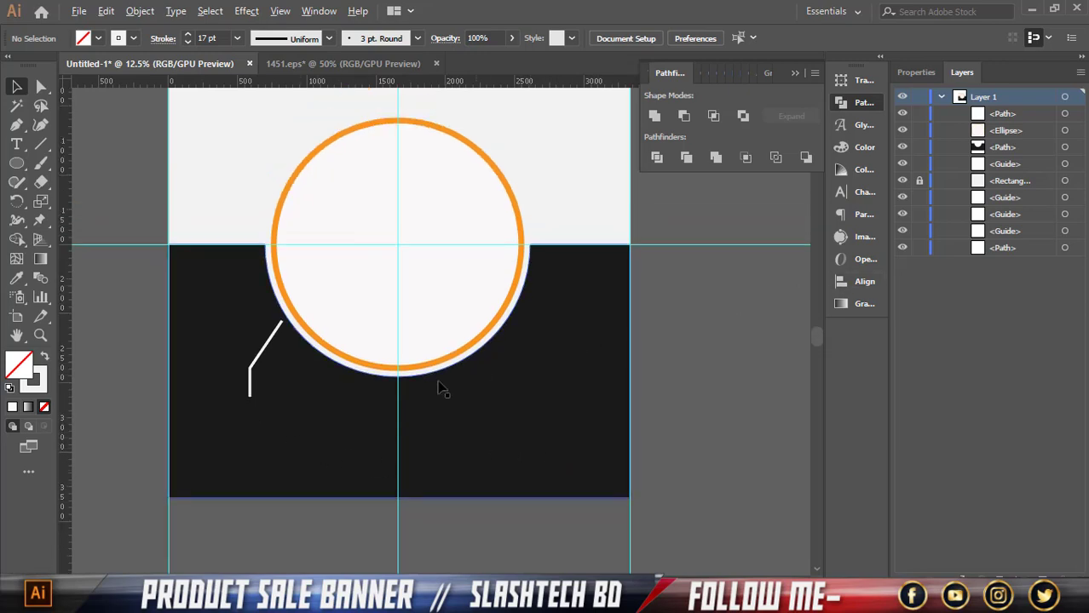
Draw a small white-outlined circle at the bottom end of the angled line
scroll(238, 436, up, 3)
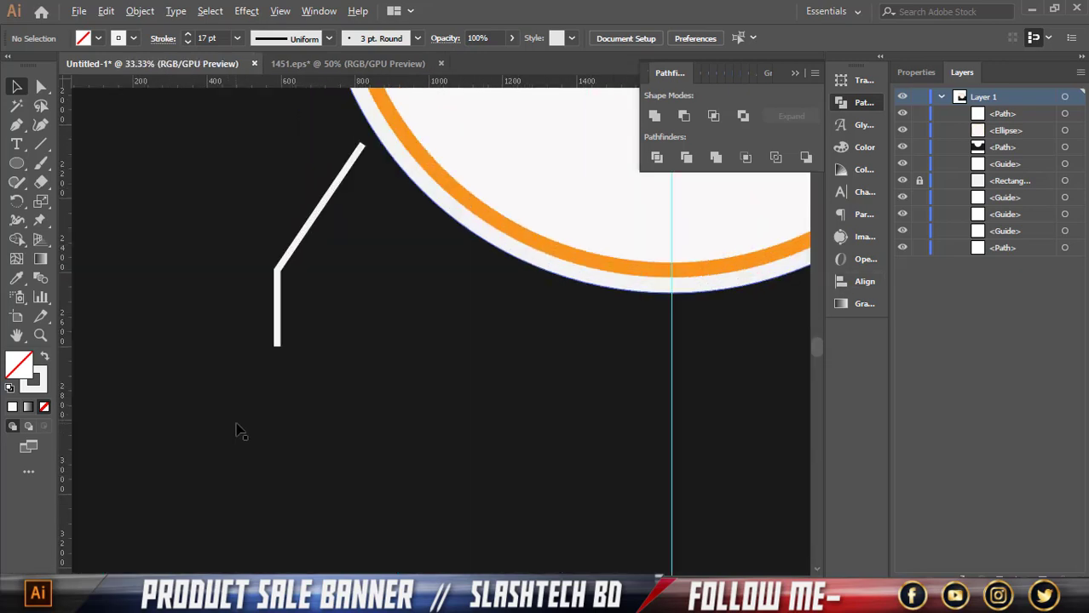
click(23, 169)
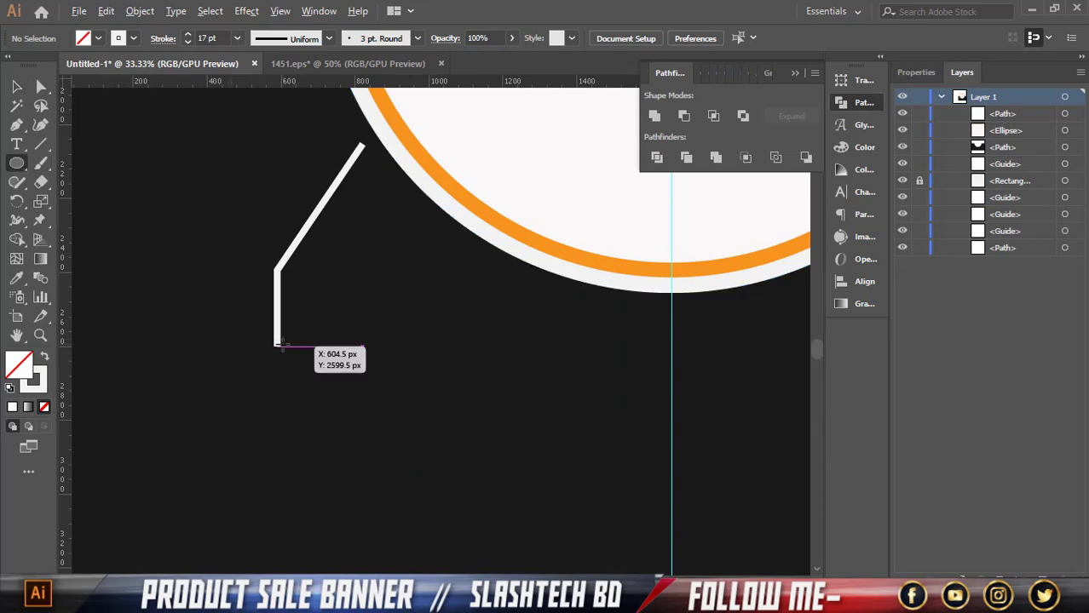
drag(277, 360, 285, 372)
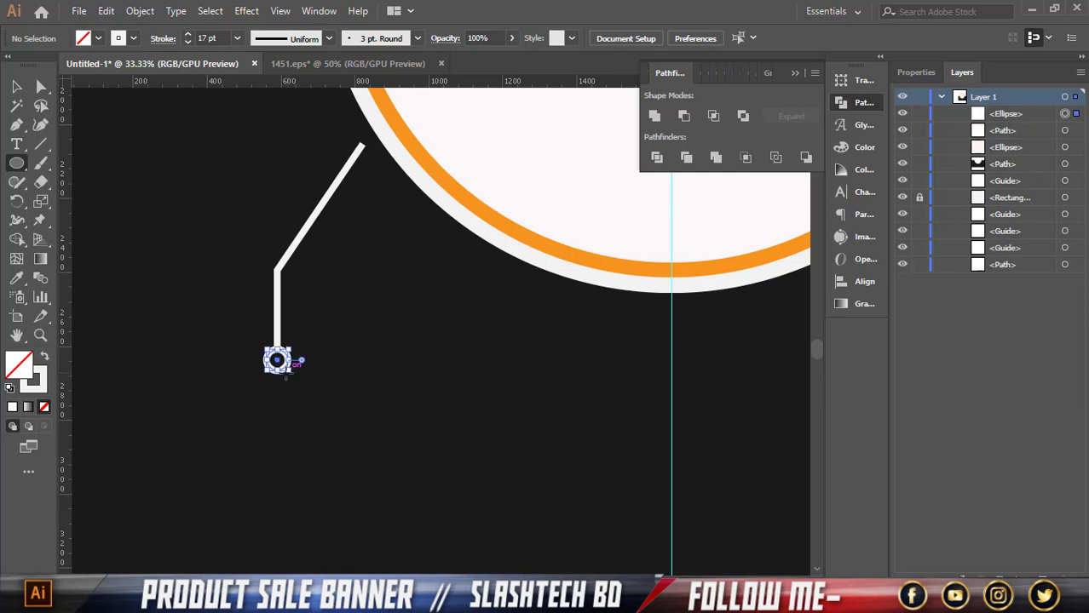
click(16, 86)
click(189, 187)
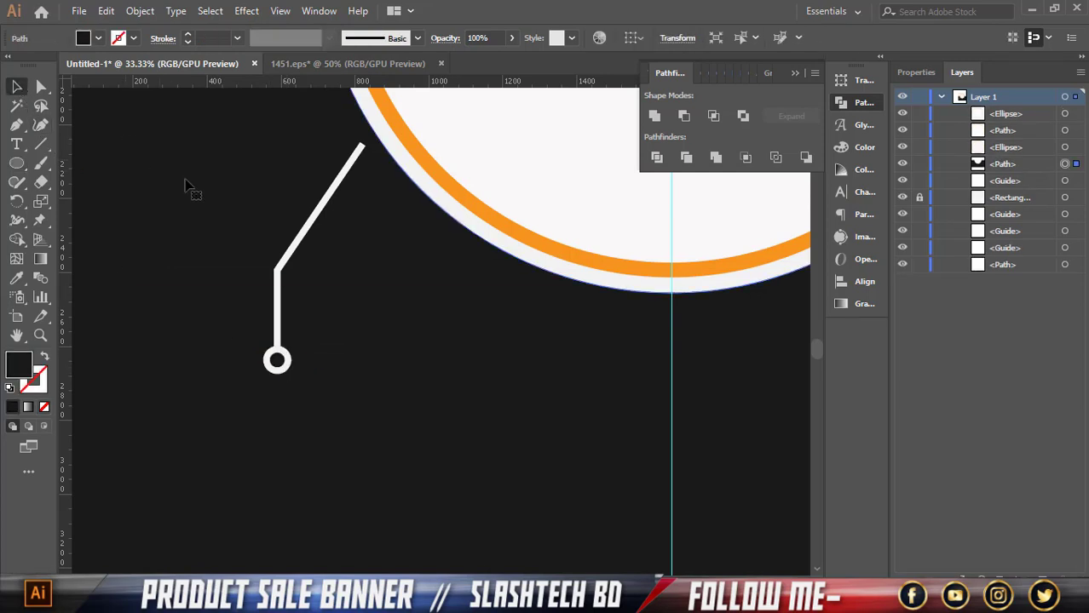
scroll(430, 316, down, 3)
click(433, 317)
scroll(433, 317, down, 2)
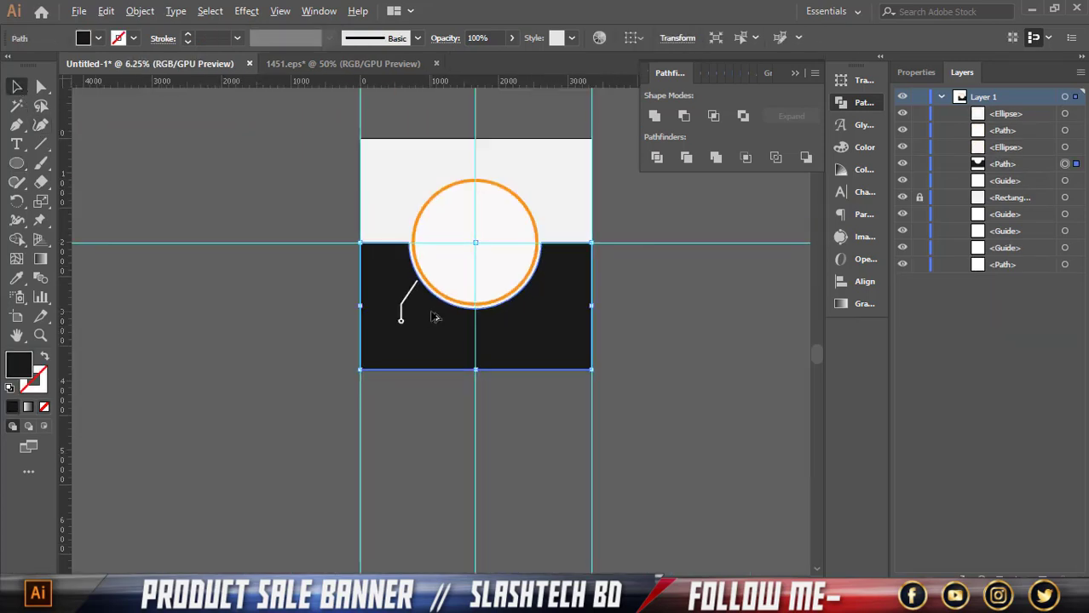
scroll(425, 317, up, 3)
Group the angled line with its ring
shift+click(375, 269)
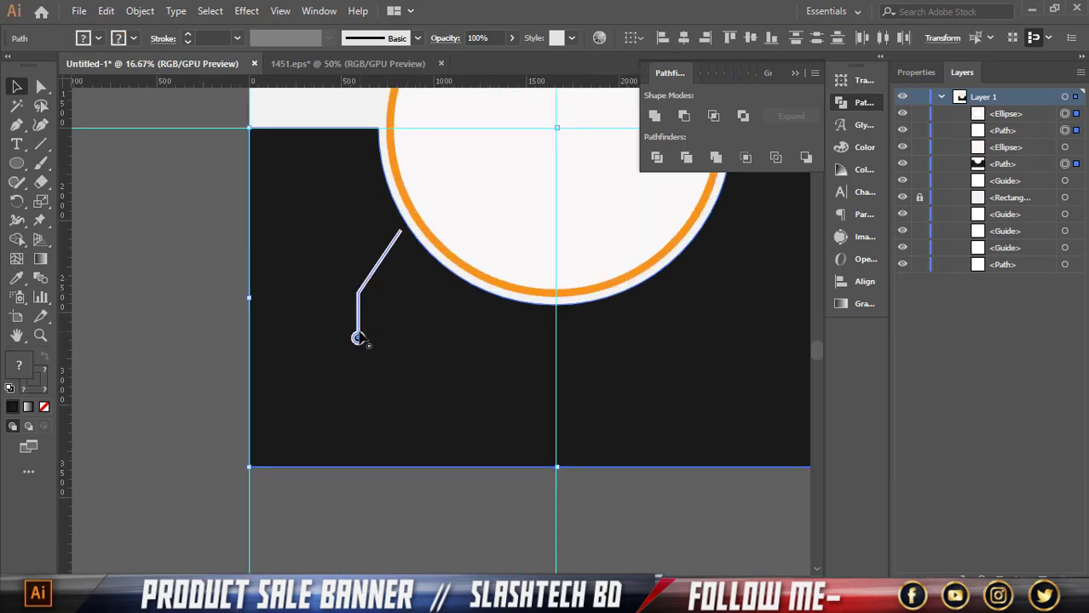
right_click(359, 335)
click(400, 115)
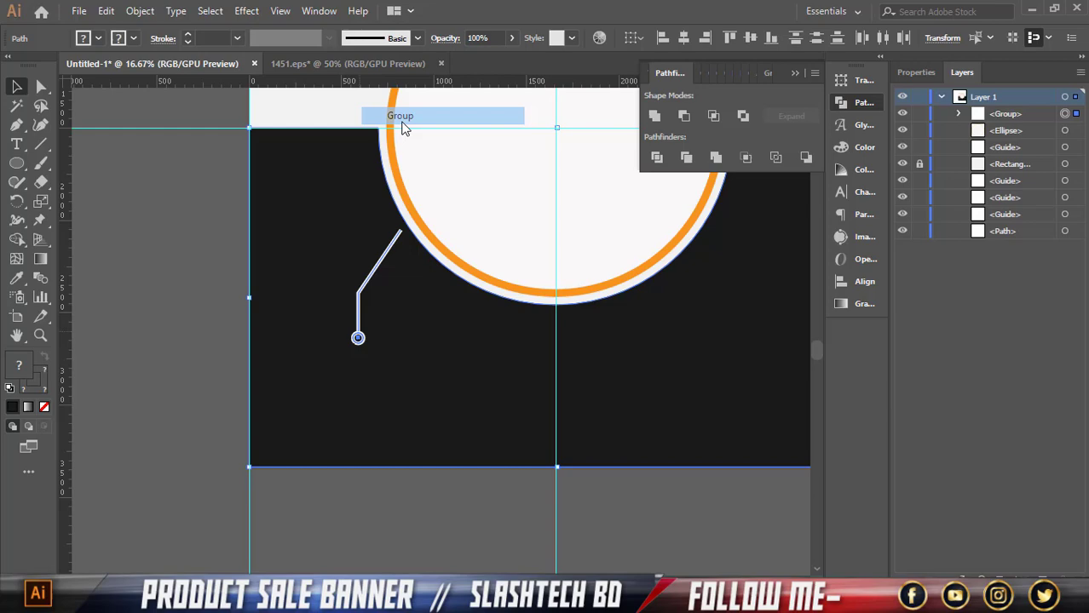
Make a copy of the group reflected across the vertical axis, redoing it once after an undo
right_click(361, 288)
mouse_move(412, 442)
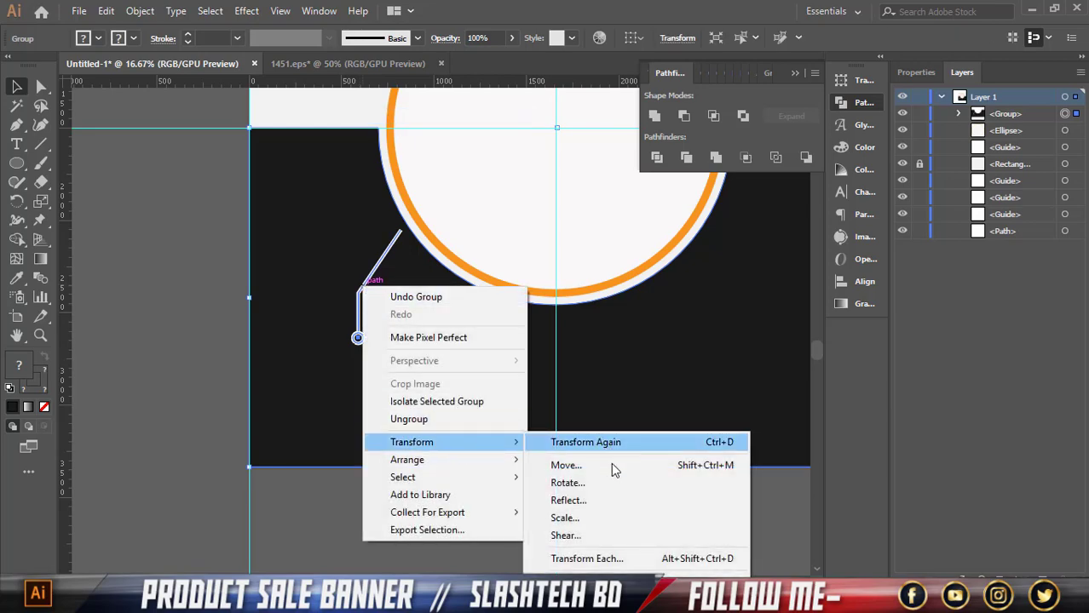
click(585, 495)
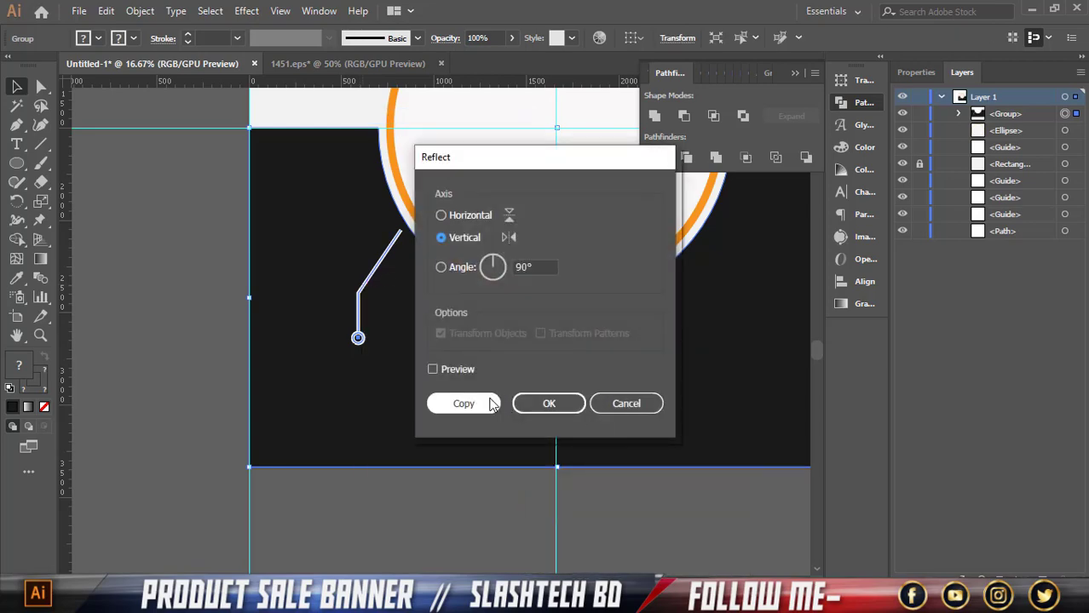
click(492, 402)
key(ctrl+z)
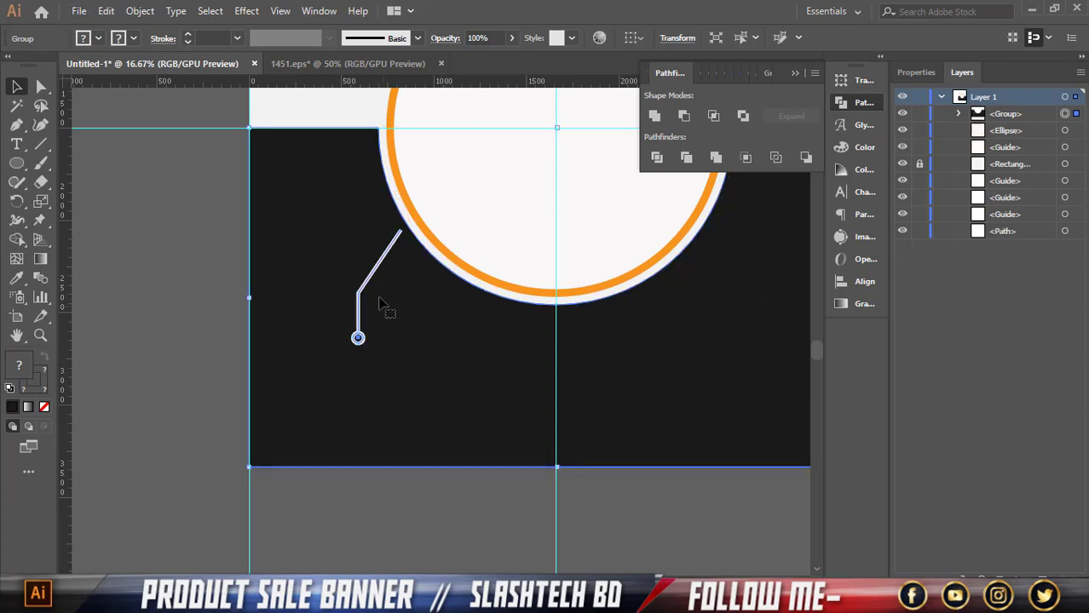
right_click(375, 265)
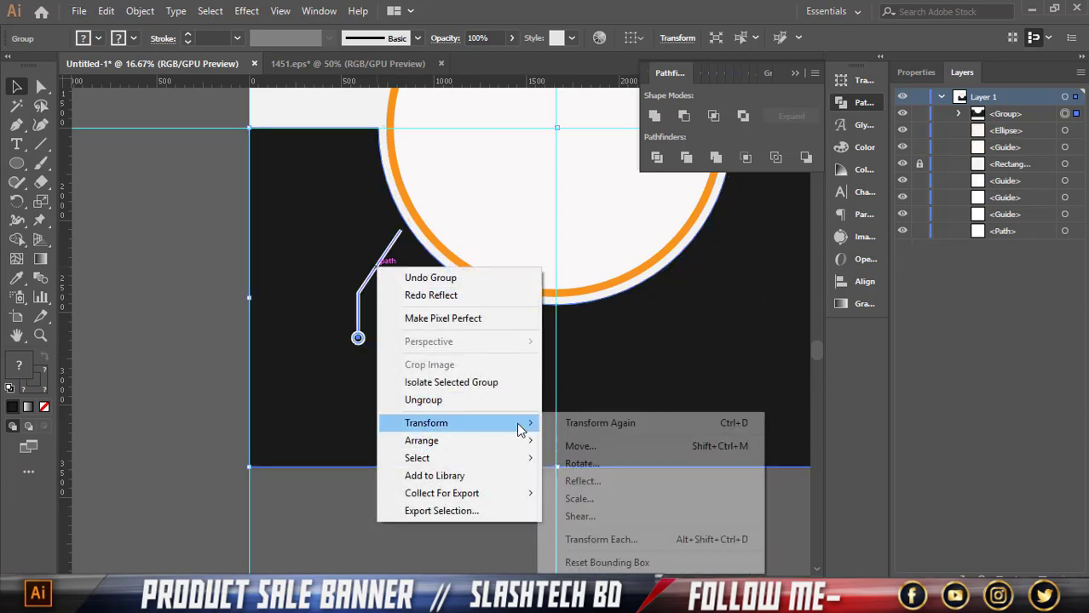
mouse_move(426, 423)
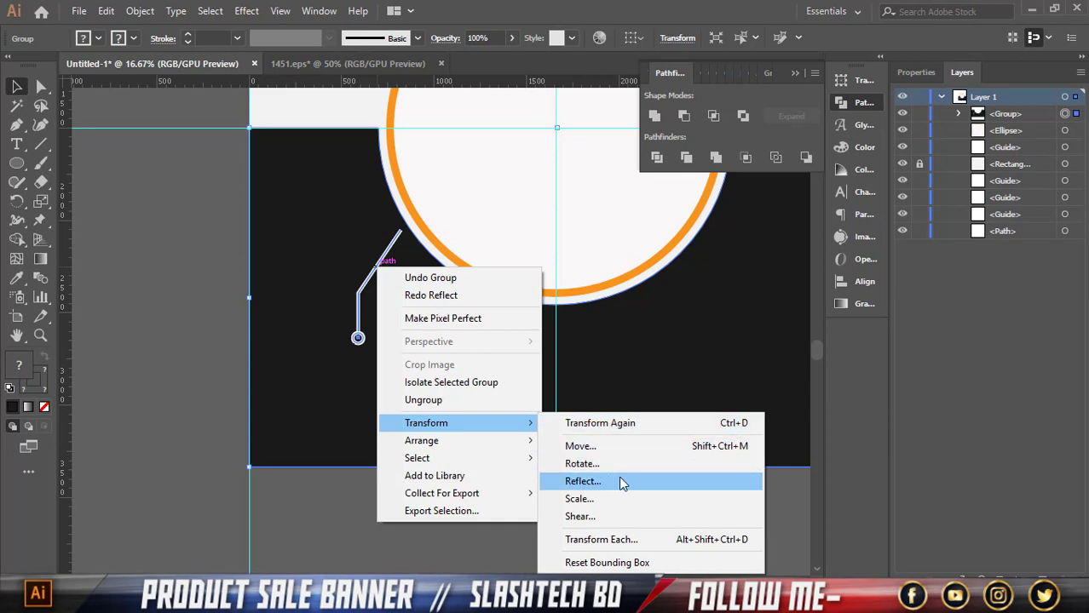
click(621, 483)
click(475, 404)
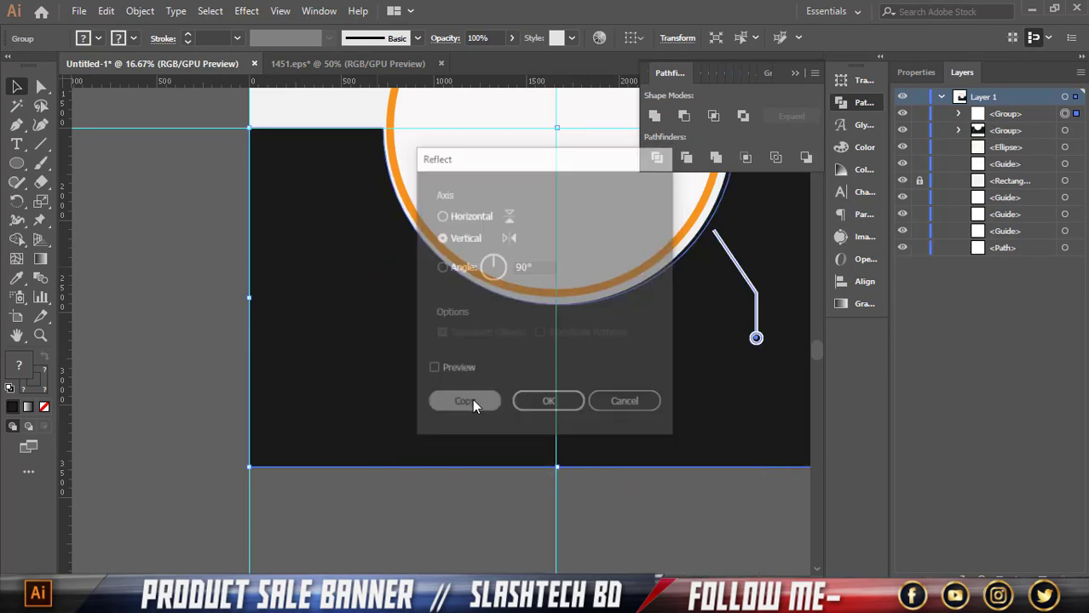
scroll(460, 384, down, 1)
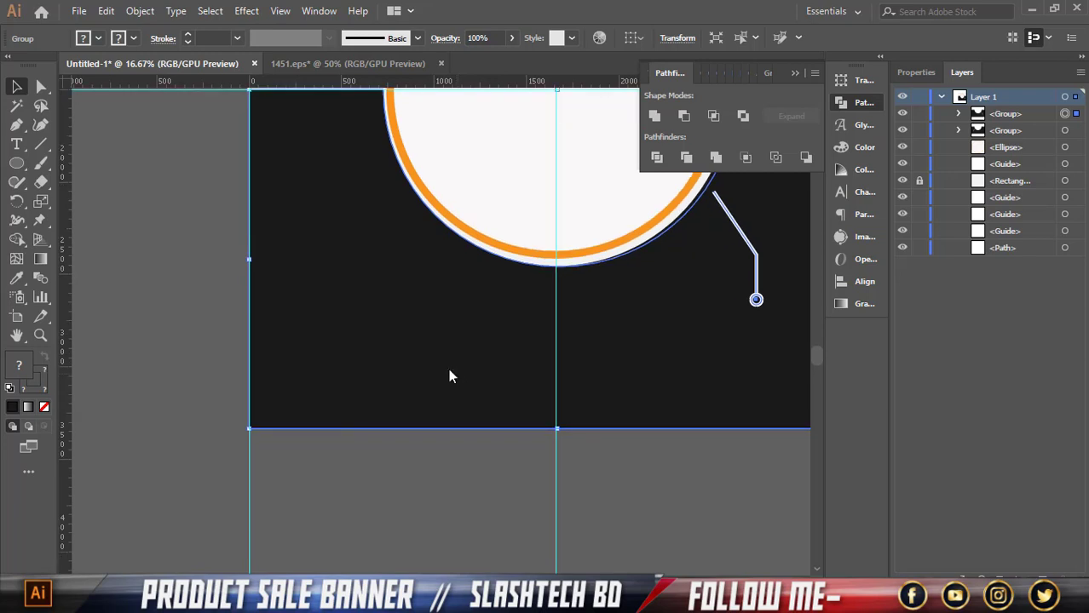
key(ctrl+minus)
key(ctrl+minus)
click(644, 366)
key(ctrl+plus)
key(ctrl+plus)
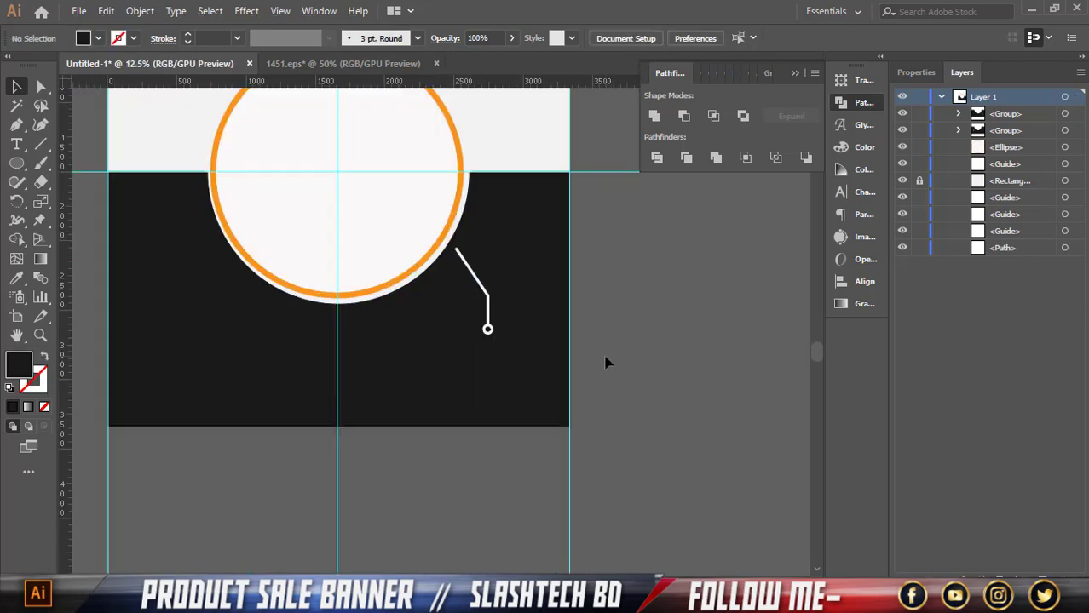
Undo the previous mirrored copy of the callout group
click(483, 290)
right_click(483, 289)
click(670, 398)
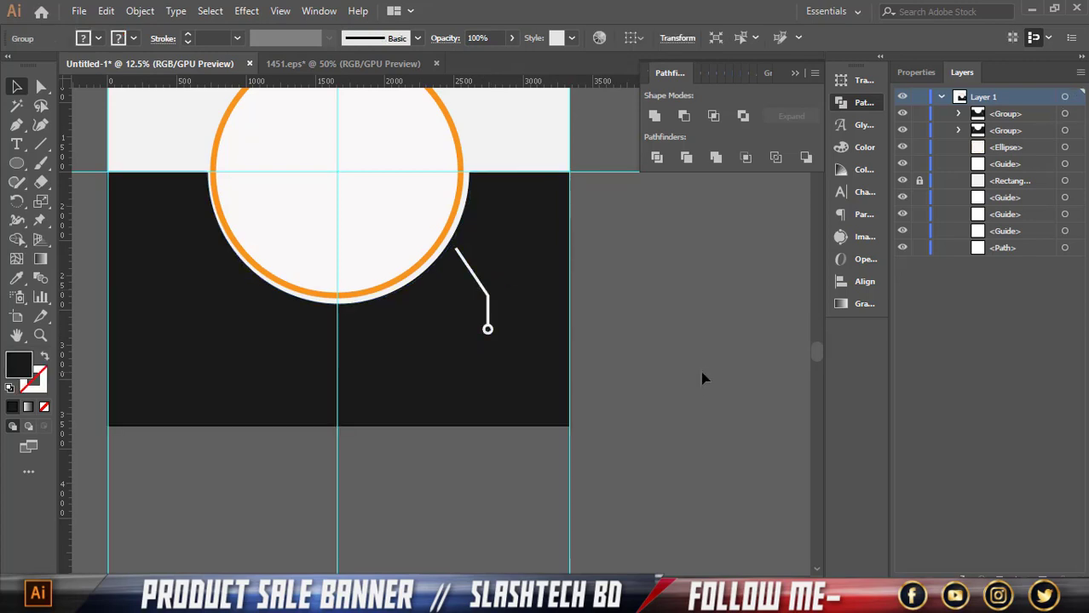
key(ctrl+z)
click(142, 315)
scroll(142, 315, up, 2)
Make a vertically reflected copy of the left line group and move it to the circle's right
click(258, 311)
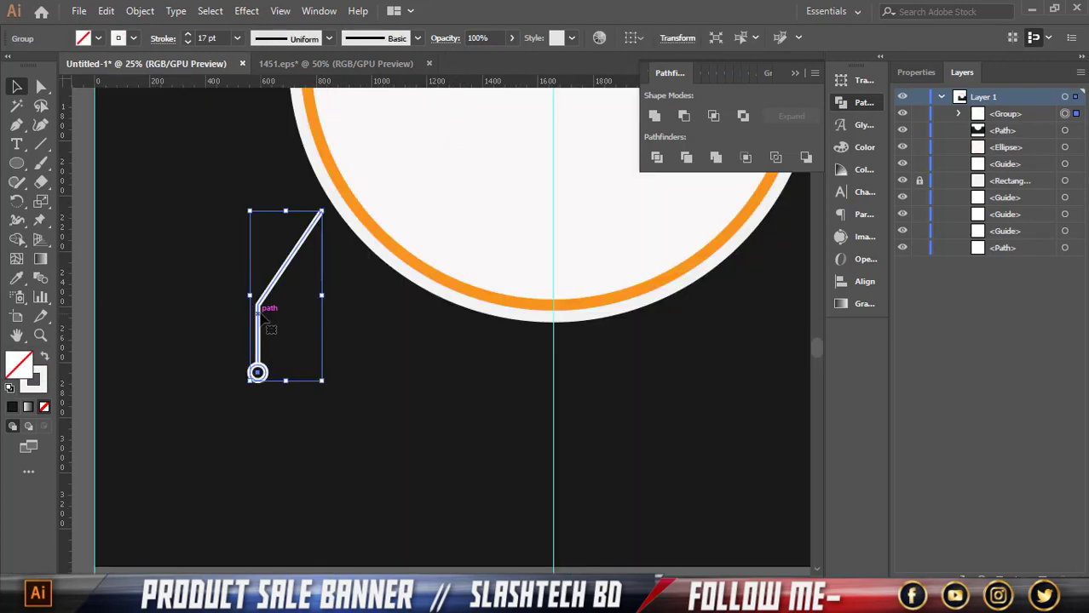
right_click(257, 311)
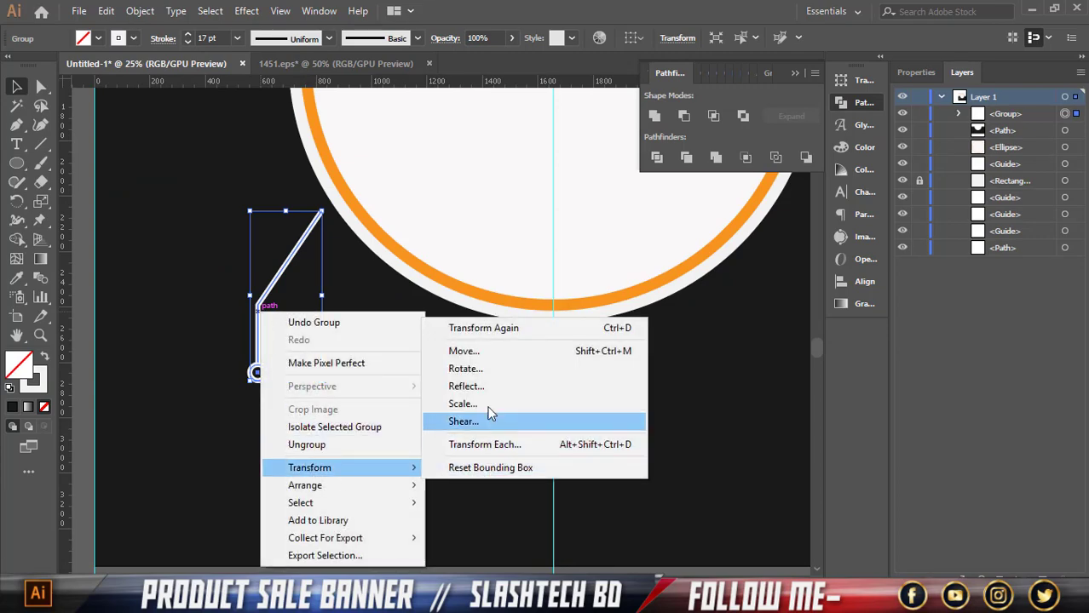
click(478, 385)
click(467, 403)
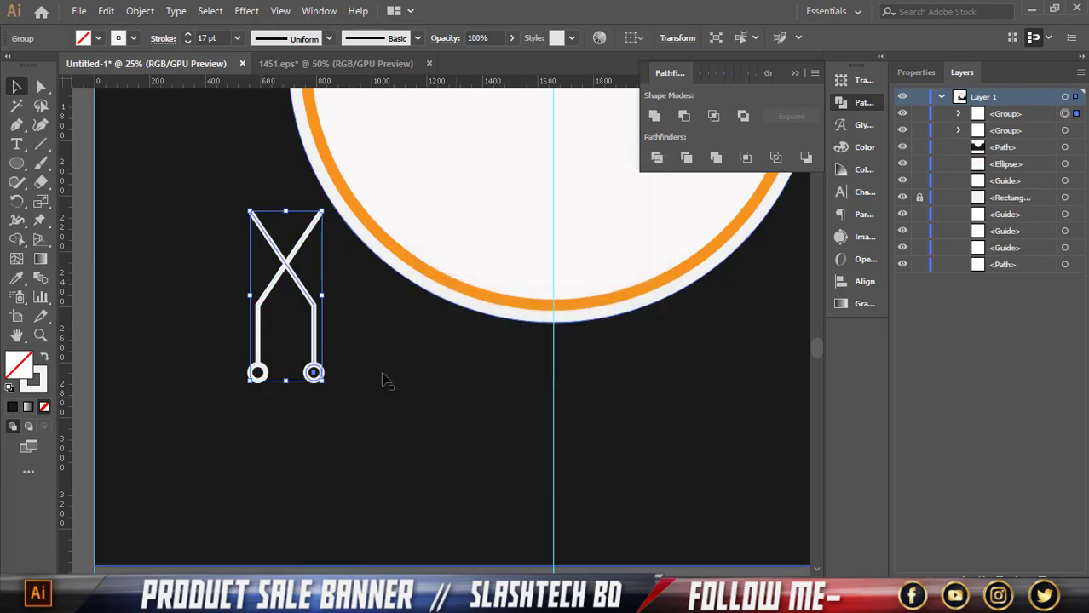
scroll(315, 345, down, 2)
drag(309, 333, 308, 332)
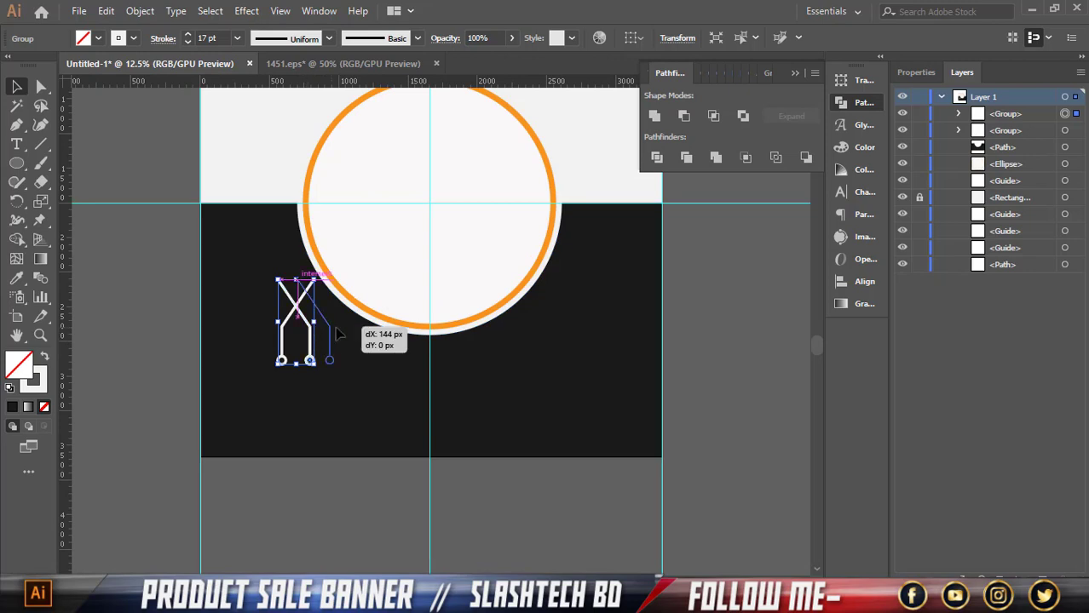
drag(311, 333, 578, 340)
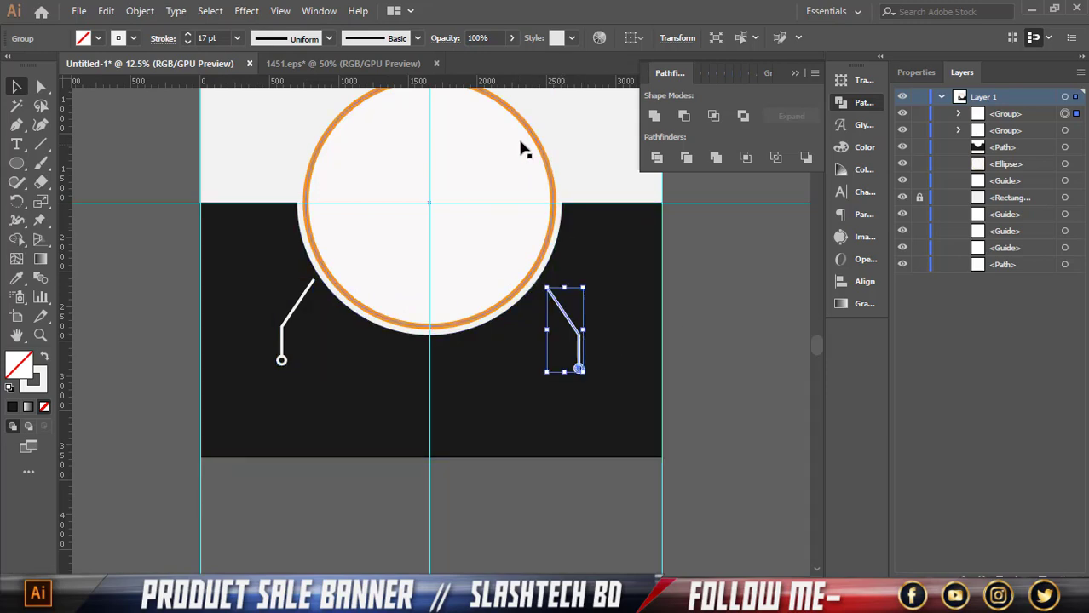
Add a horizontal guide and align the right leg accent with the left one
scroll(511, 168, up, 1)
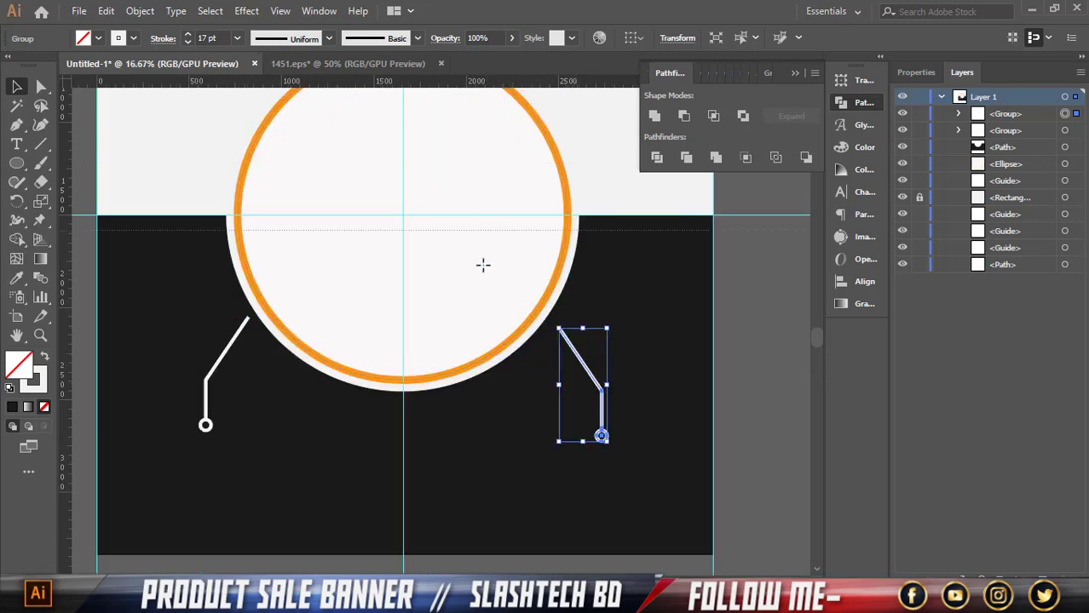
drag(480, 325, 480, 316)
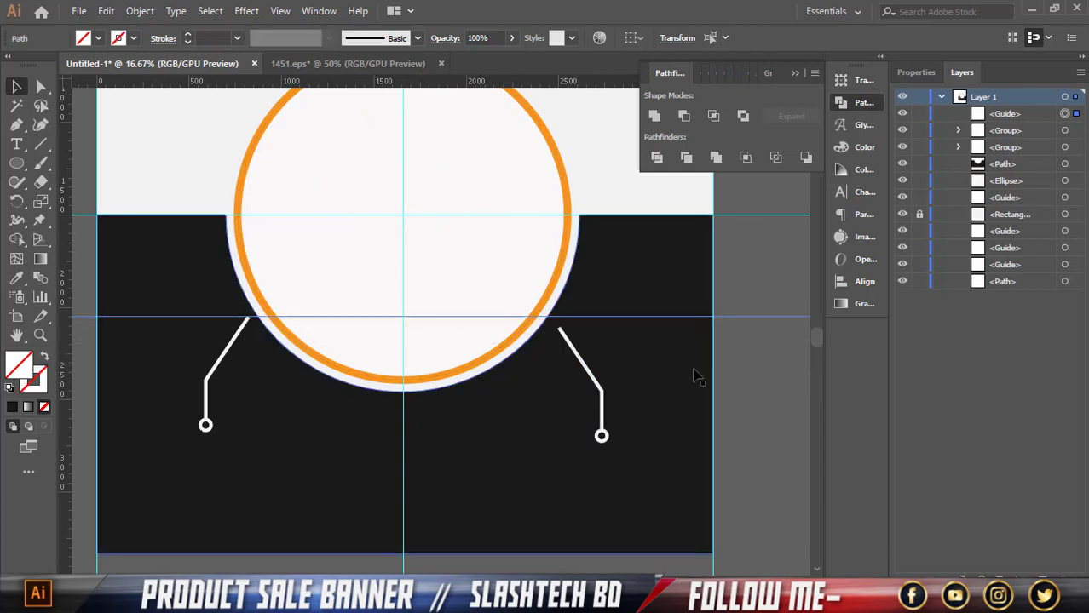
drag(601, 390, 599, 371)
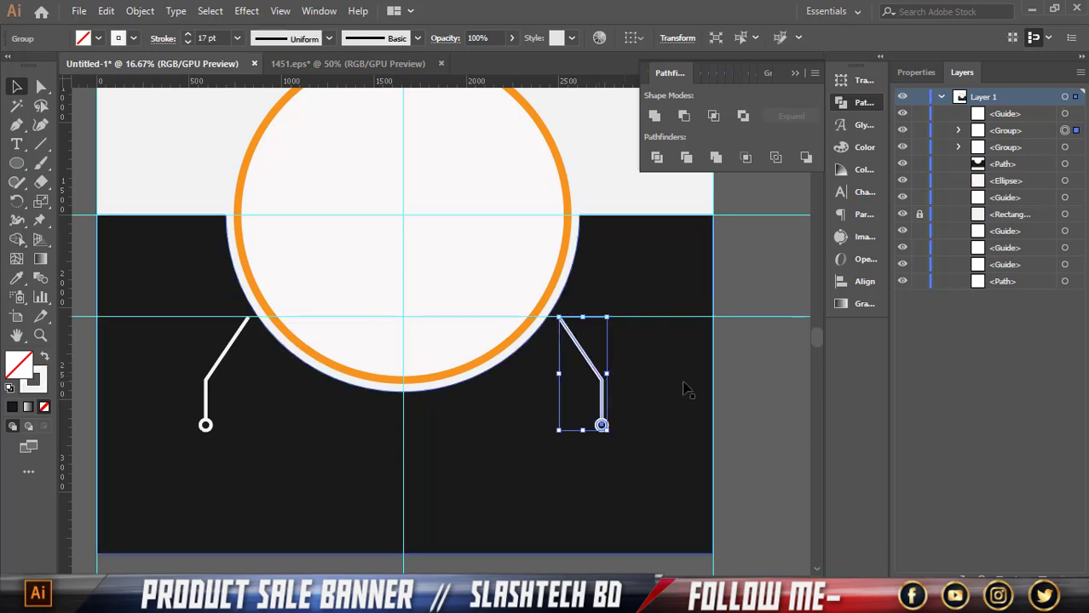
click(760, 388)
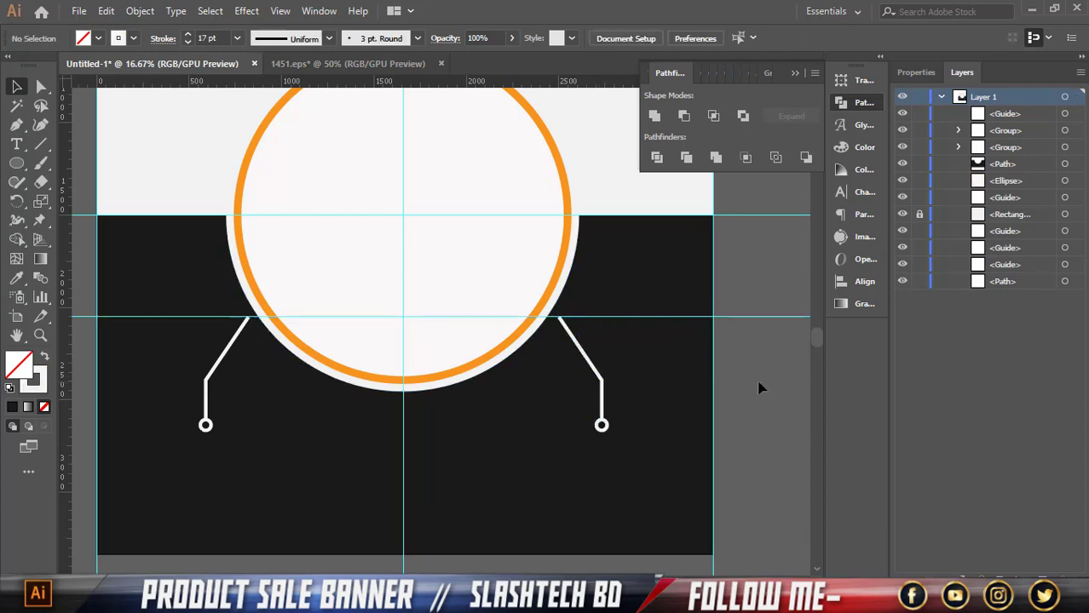
click(594, 368)
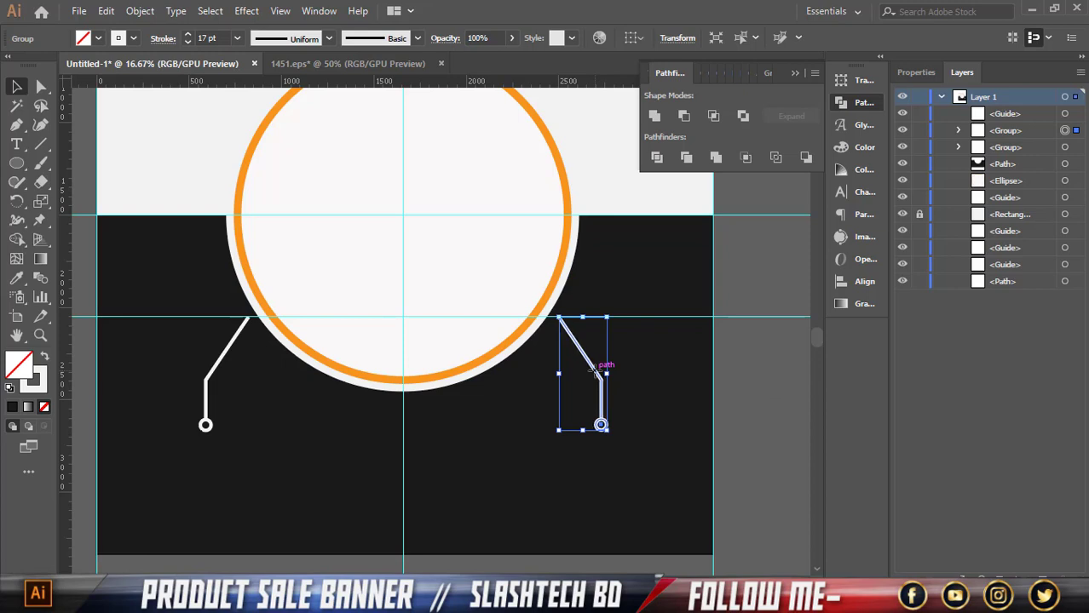
drag(594, 368, 593, 368)
click(779, 378)
Drag the camera PNG from File Explorer onto the banner canvas
alt+scroll(729, 352, down, 1)
alt+scroll(728, 351, down, 2)
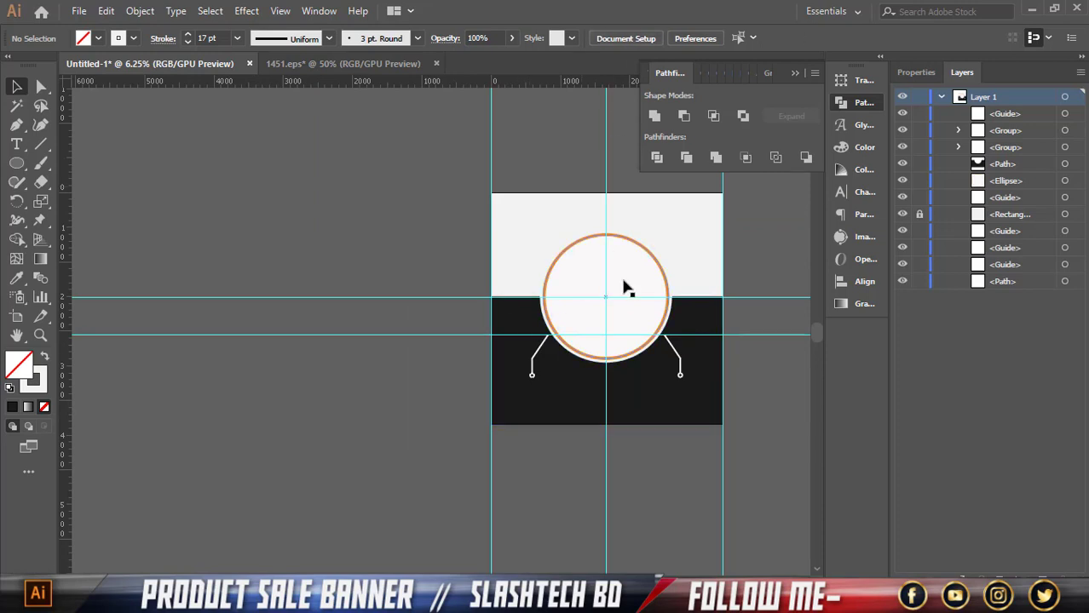
alt+scroll(778, 498, up, 2)
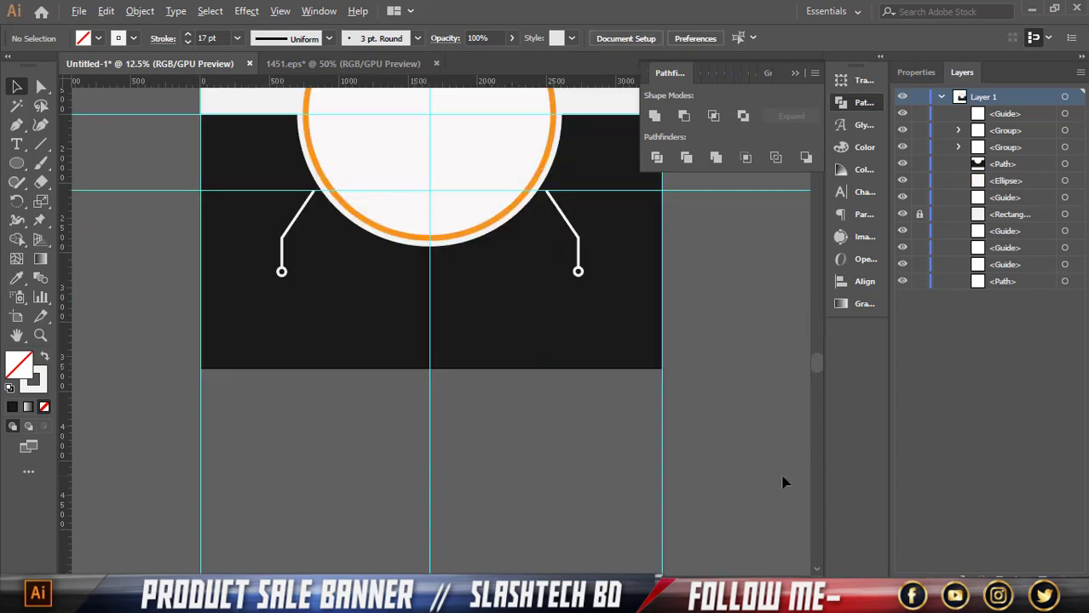
scroll(562, 364, up, 3)
scroll(452, 290, up, 1)
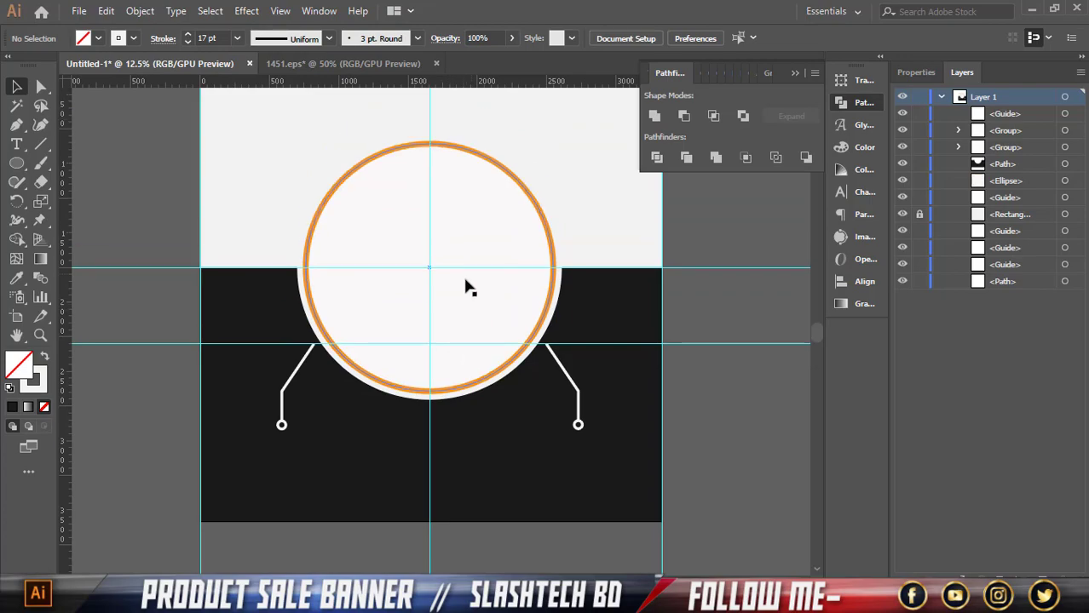
click(224, 528)
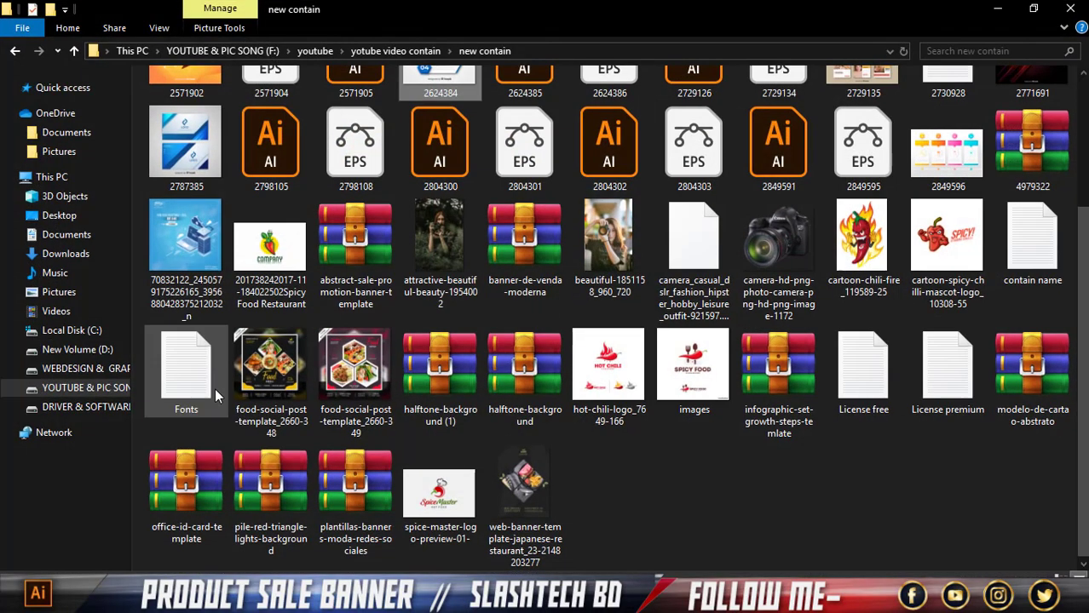
drag(186, 120, 413, 304)
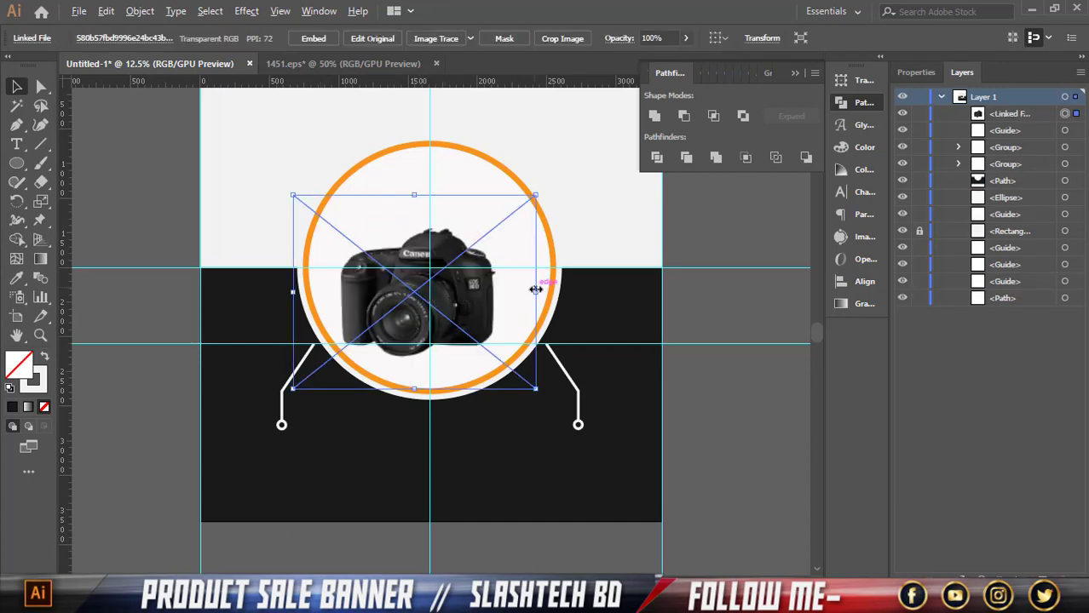
Scale up the camera photo proportionally and centre it inside the orange-ringed disc
drag(535, 290, 575, 294)
mouse_move(453, 311)
mouse_down()
mouse_move(484, 298)
mouse_move(483, 281)
mouse_up()
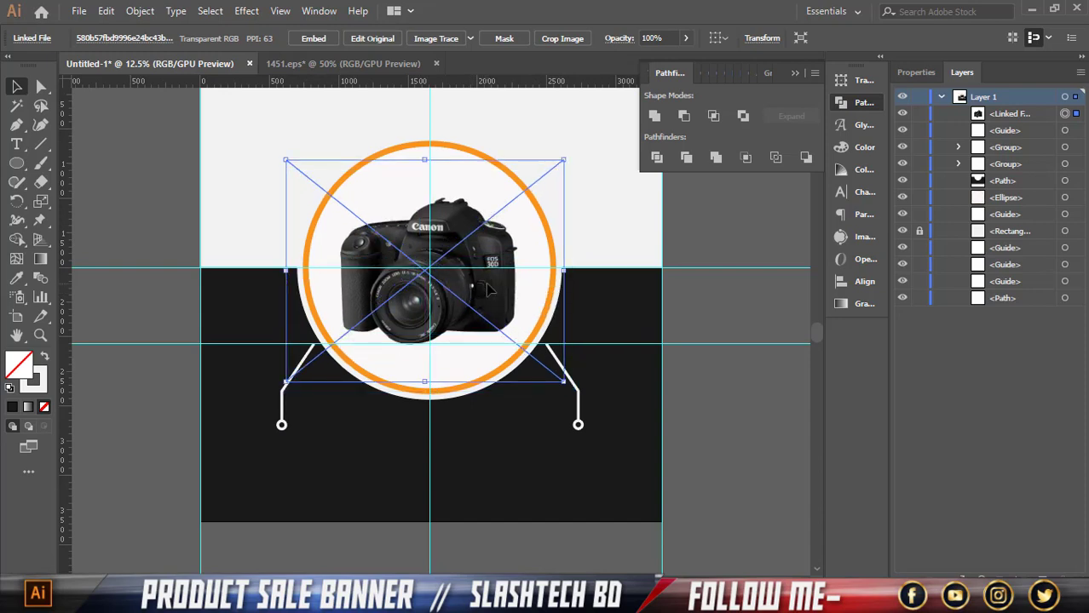
key(ctrl+minus)
key(ctrl+plus)
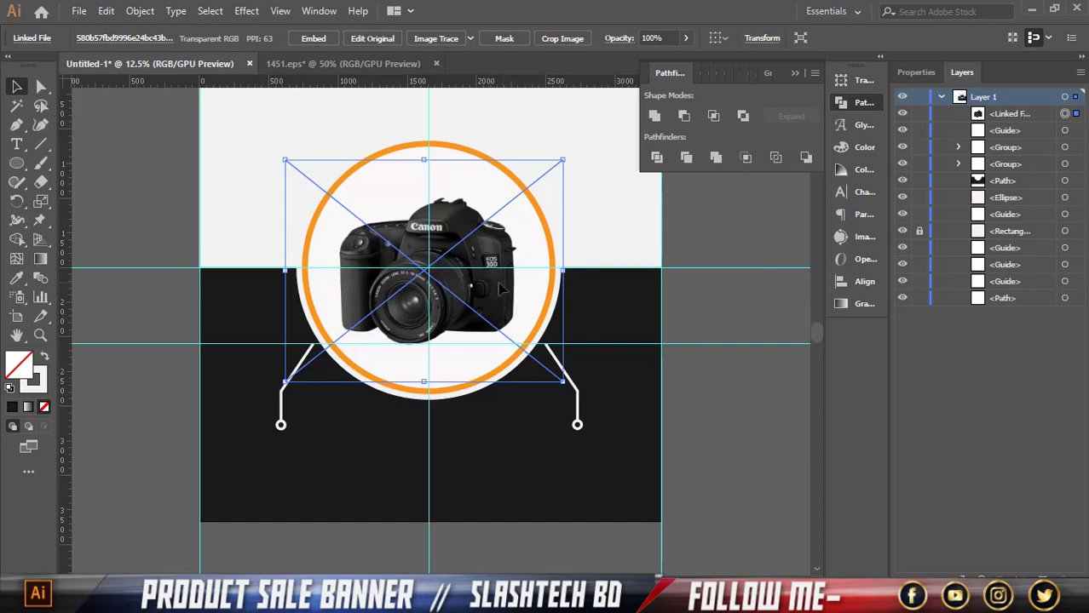
drag(562, 270, 569, 271)
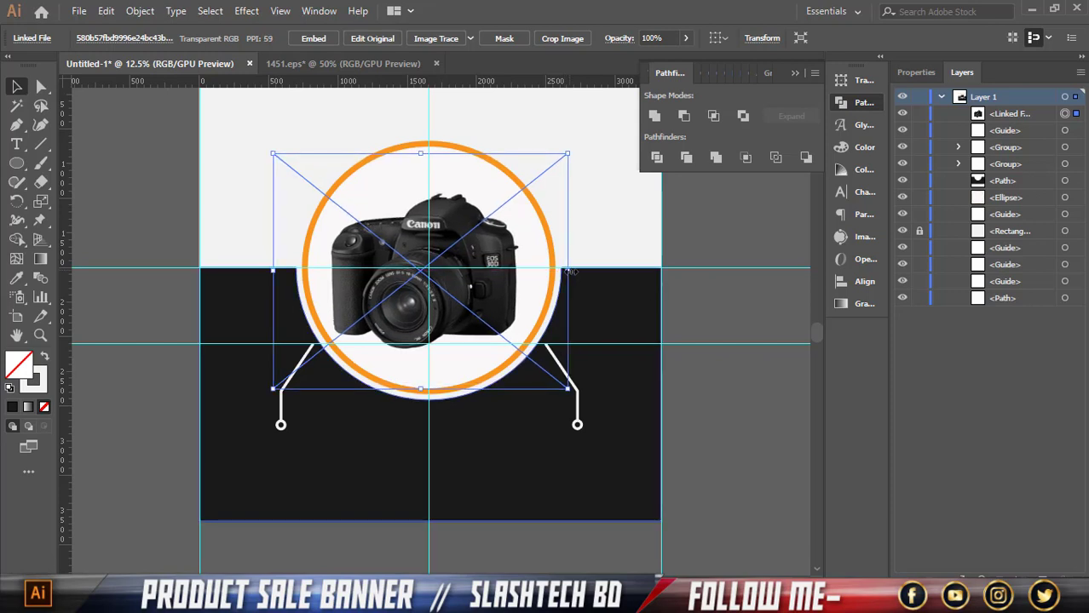
click(737, 400)
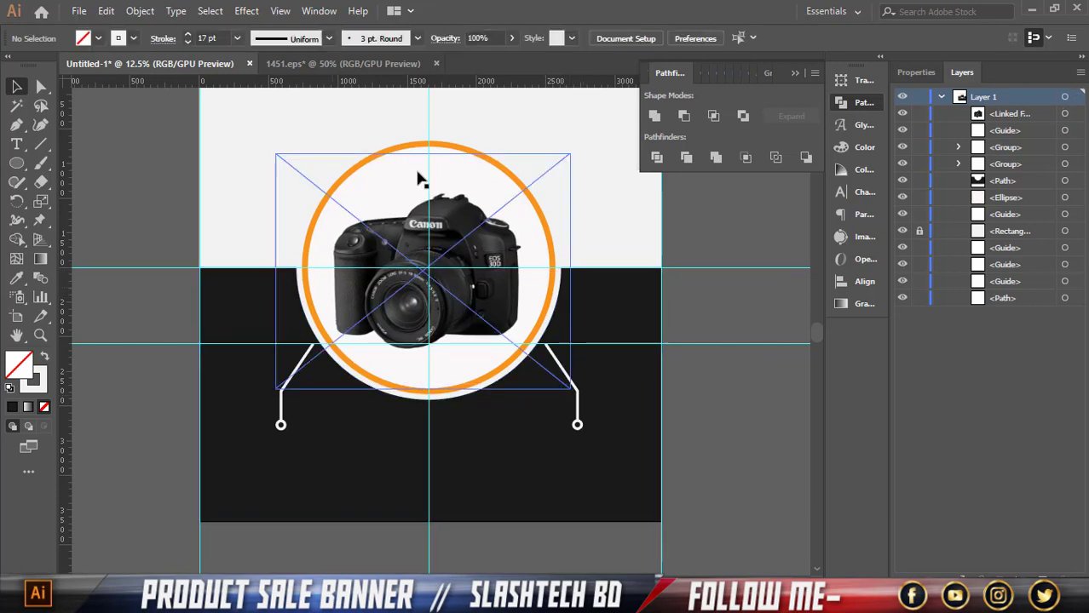
scroll(698, 391, down, 1)
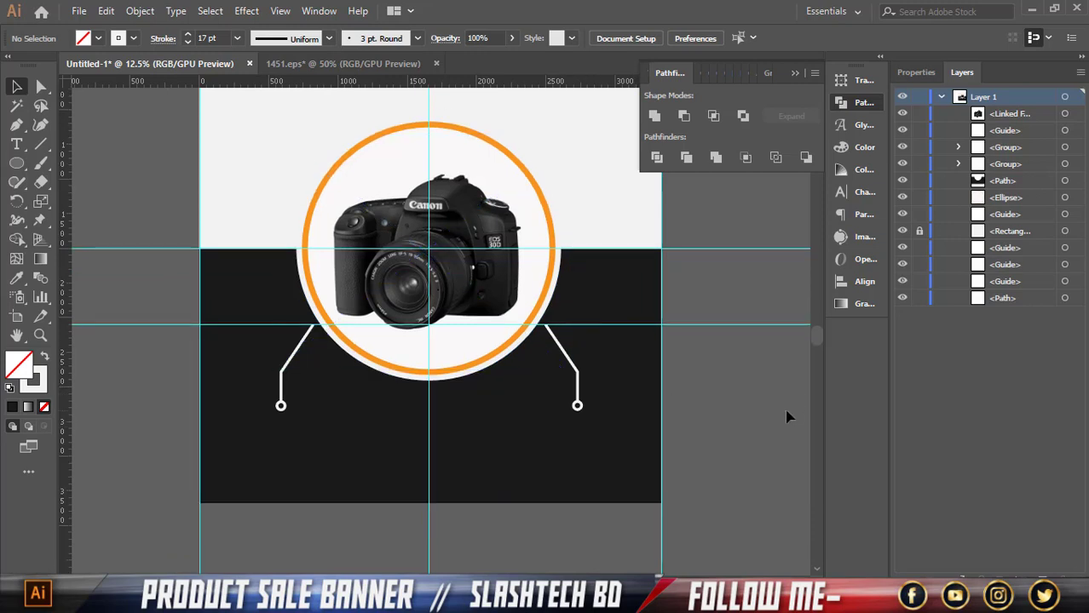
scroll(776, 404, up, 4)
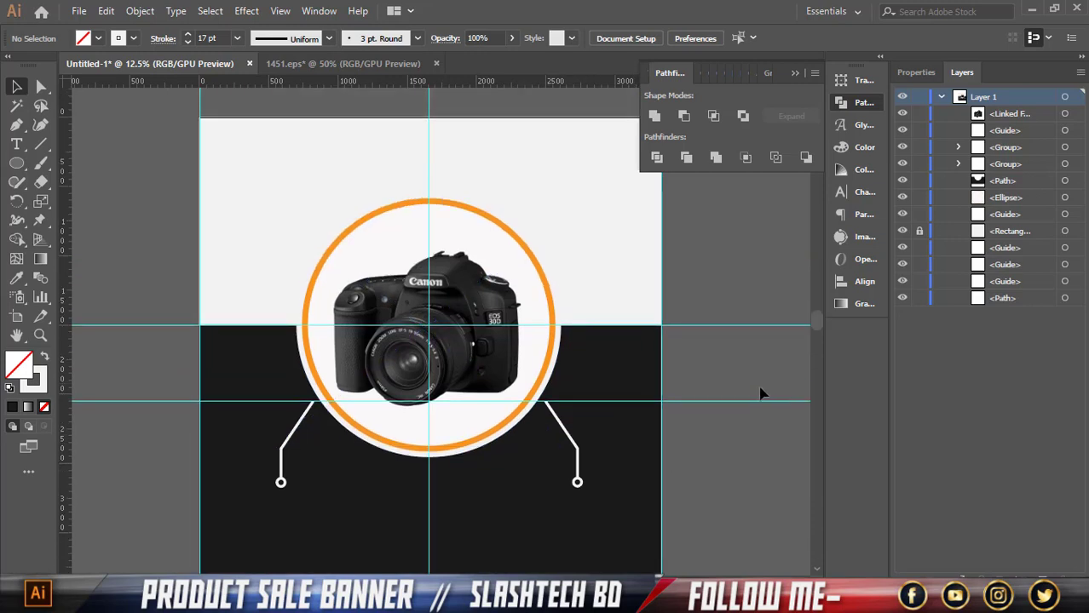
Copy the SUPER OFFER heading from 1451.eps and drop it above the camera circle
click(271, 67)
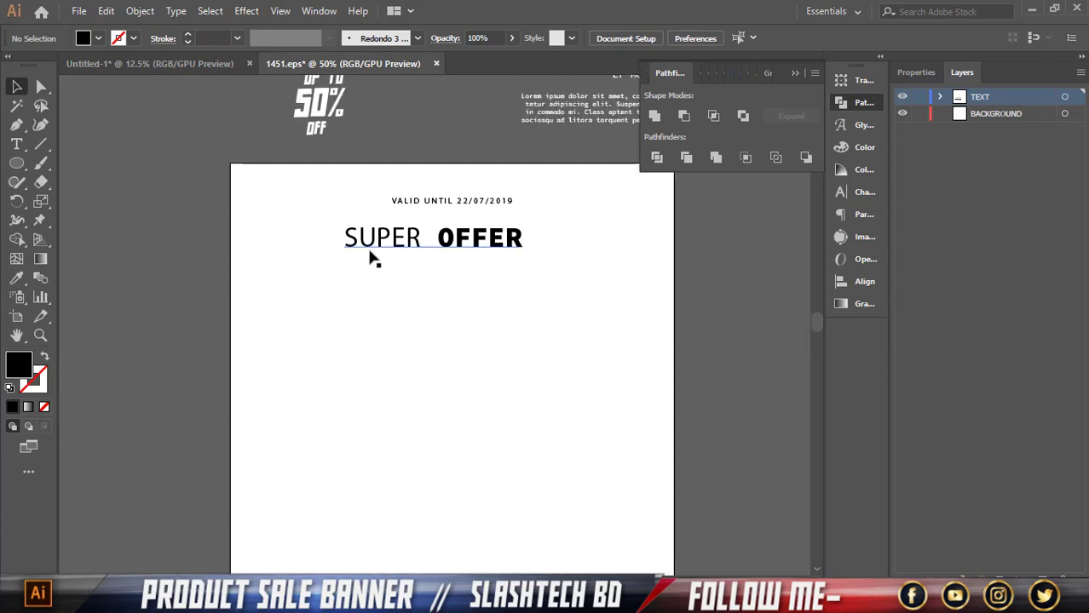
scroll(355, 223, up, 1)
scroll(357, 220, up, 3)
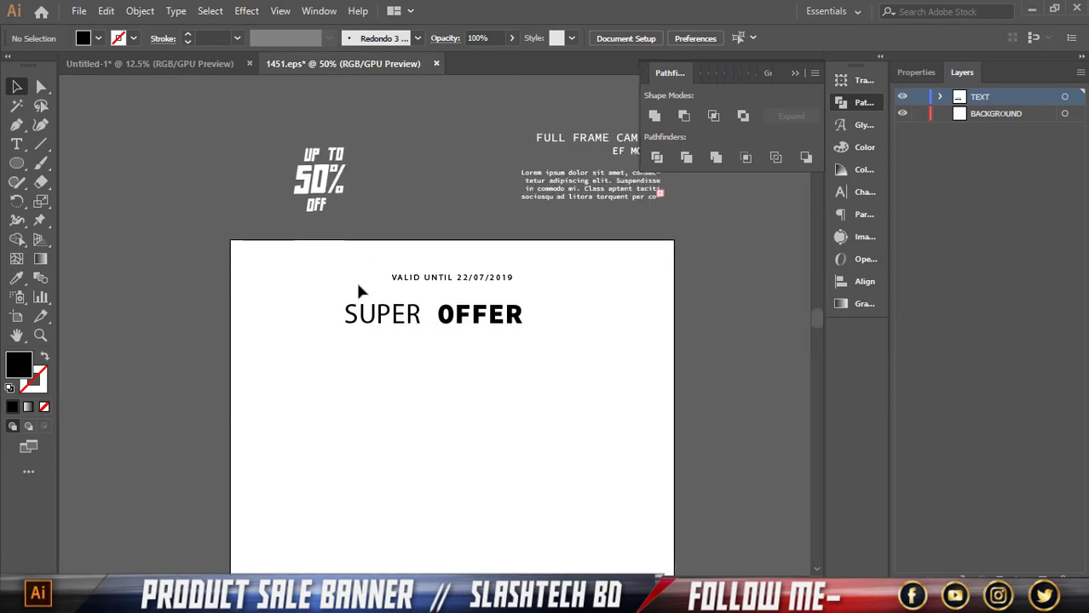
click(352, 305)
drag(476, 311, 227, 64)
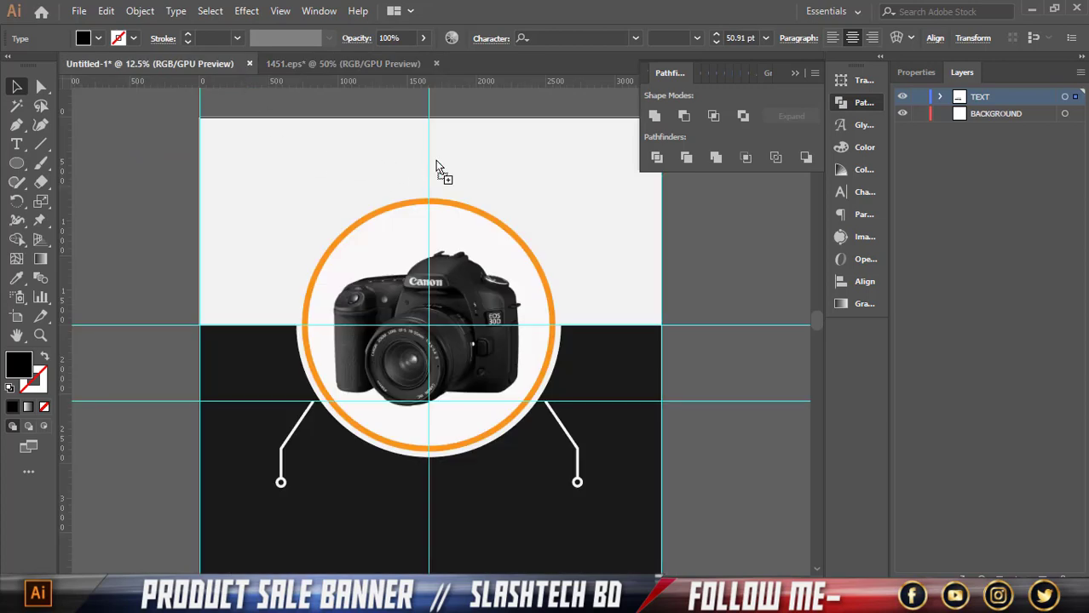
drag(435, 160, 435, 162)
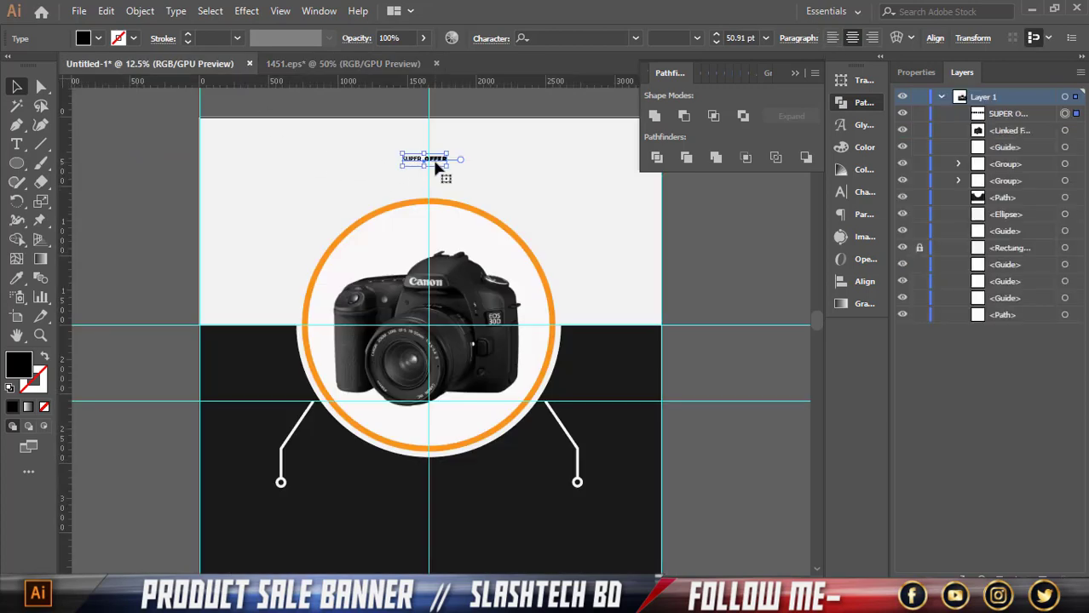
Enlarge the SUPER OFFER heading to about 219 pt and raise it slightly
alt+scroll(466, 168, up, 2)
drag(429, 168, 491, 178)
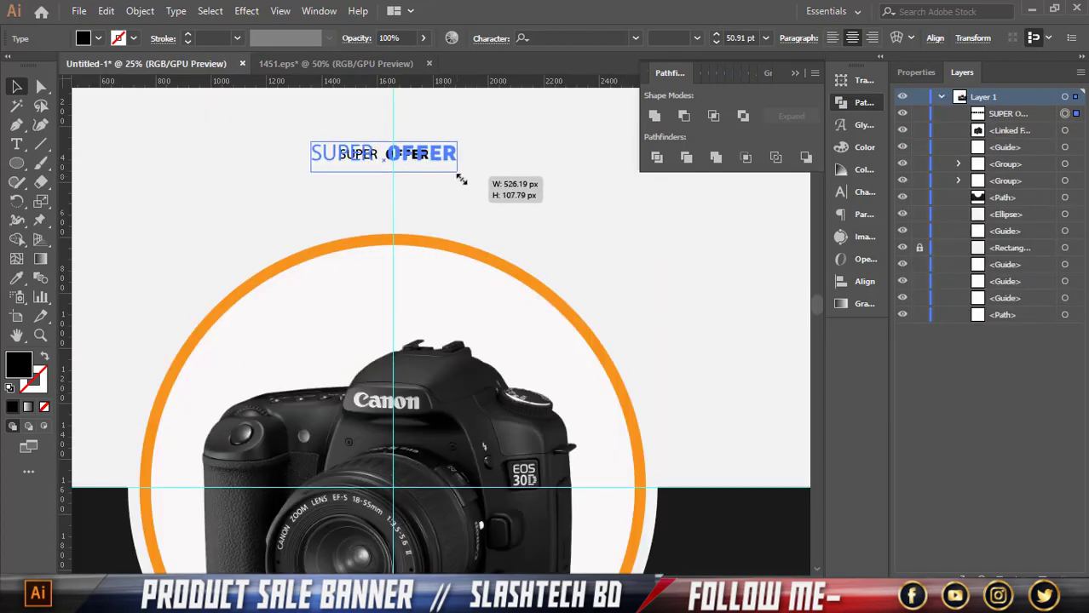
alt+scroll(474, 183, down, 1)
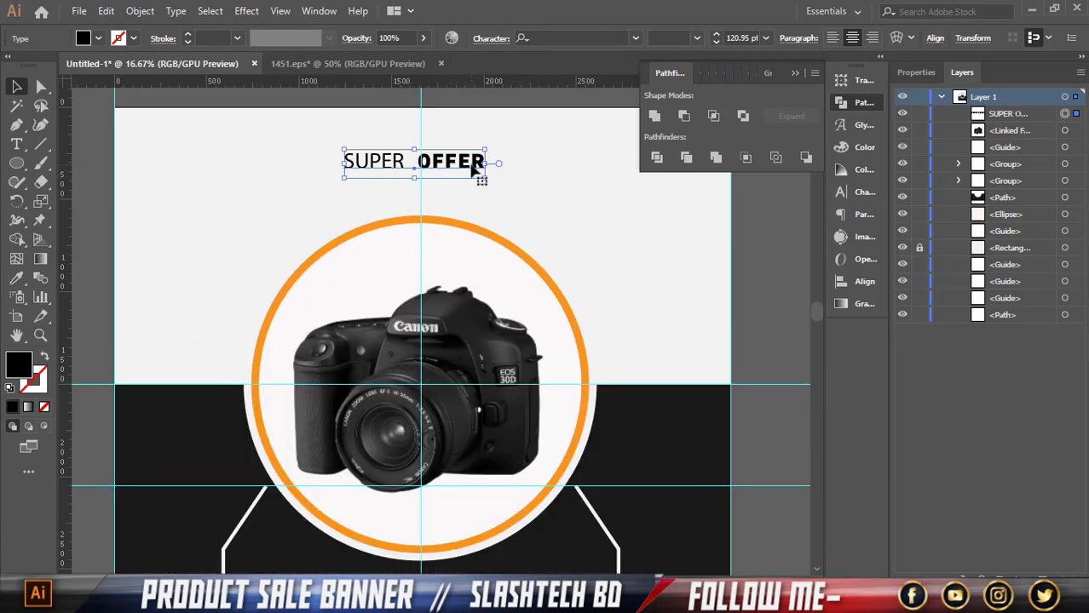
mouse_move(485, 179)
mouse_down()
mouse_move(530, 196)
mouse_move(523, 176)
mouse_up()
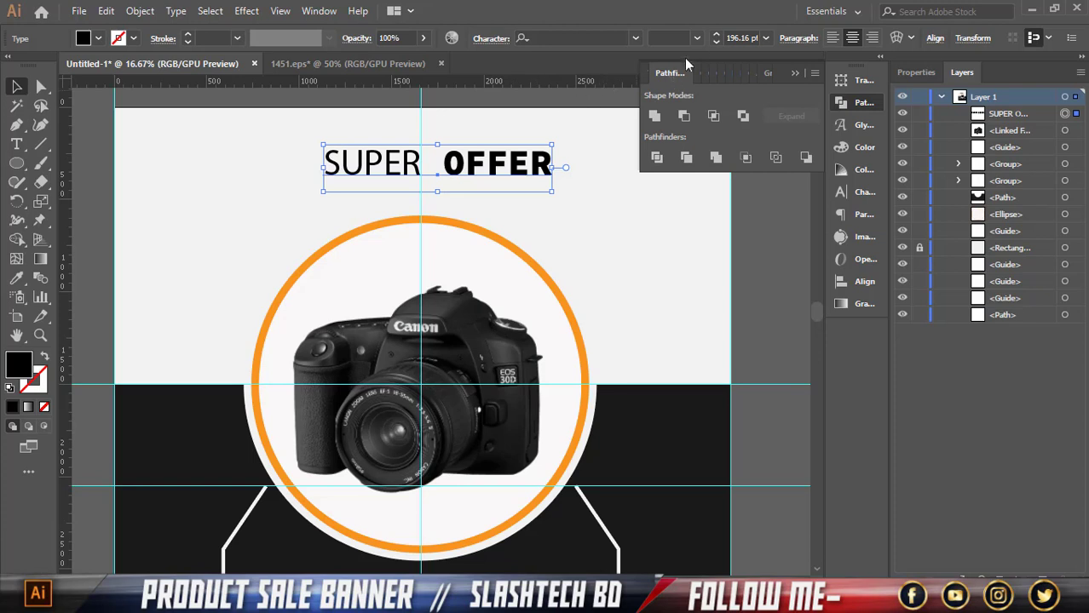
click(715, 35)
click(715, 35)
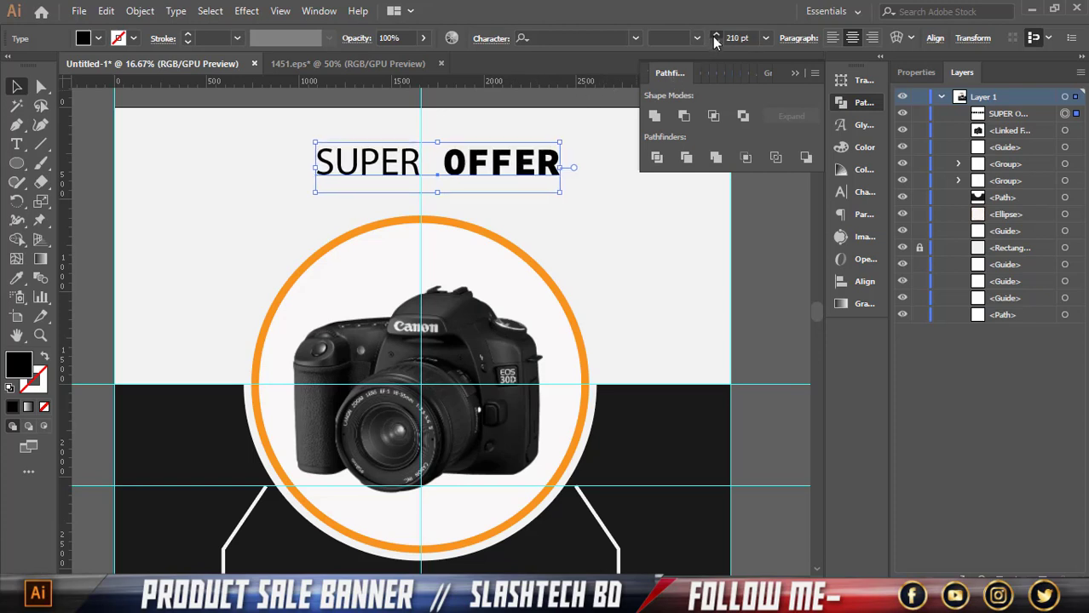
click(715, 35)
drag(506, 166, 505, 155)
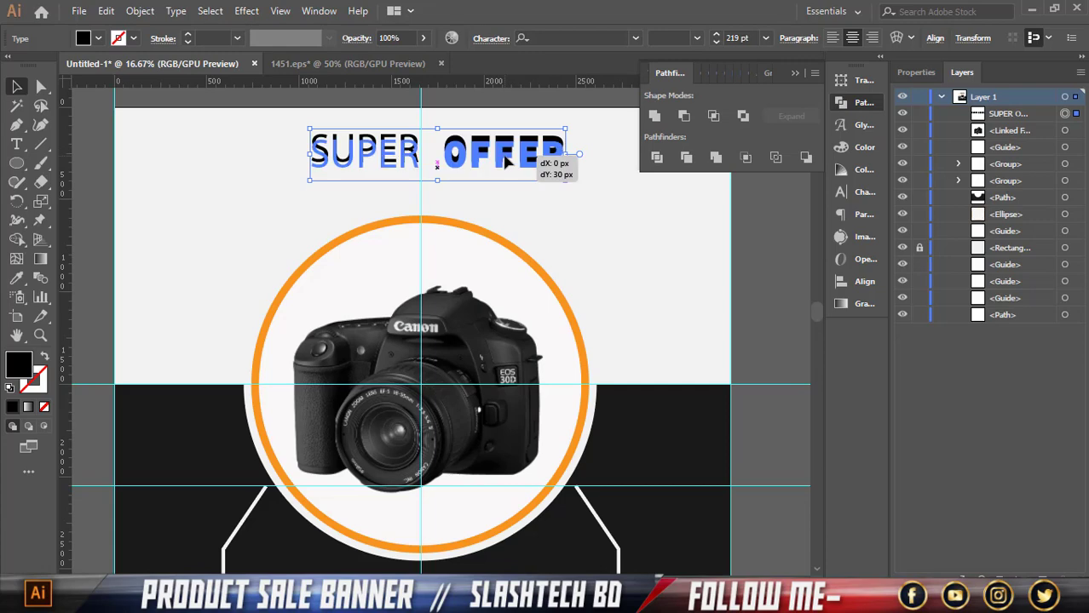
click(349, 64)
Bring the VALID UNTIL 22/07/2019 line into the banner and enlarge its font size
click(468, 277)
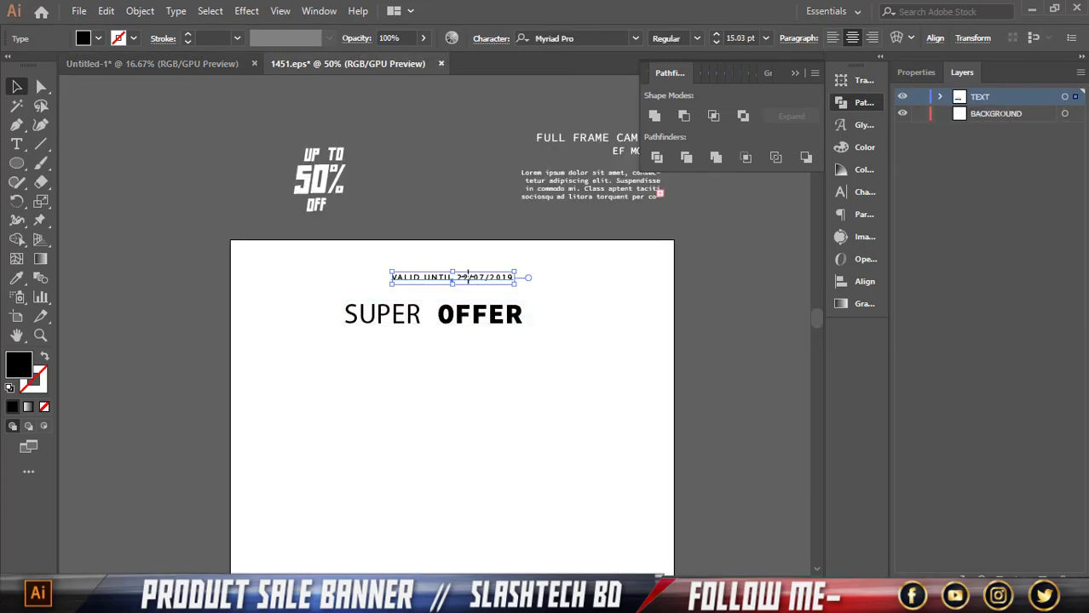
mouse_move(468, 277)
mouse_down()
mouse_move(226, 78)
mouse_move(433, 197)
mouse_up()
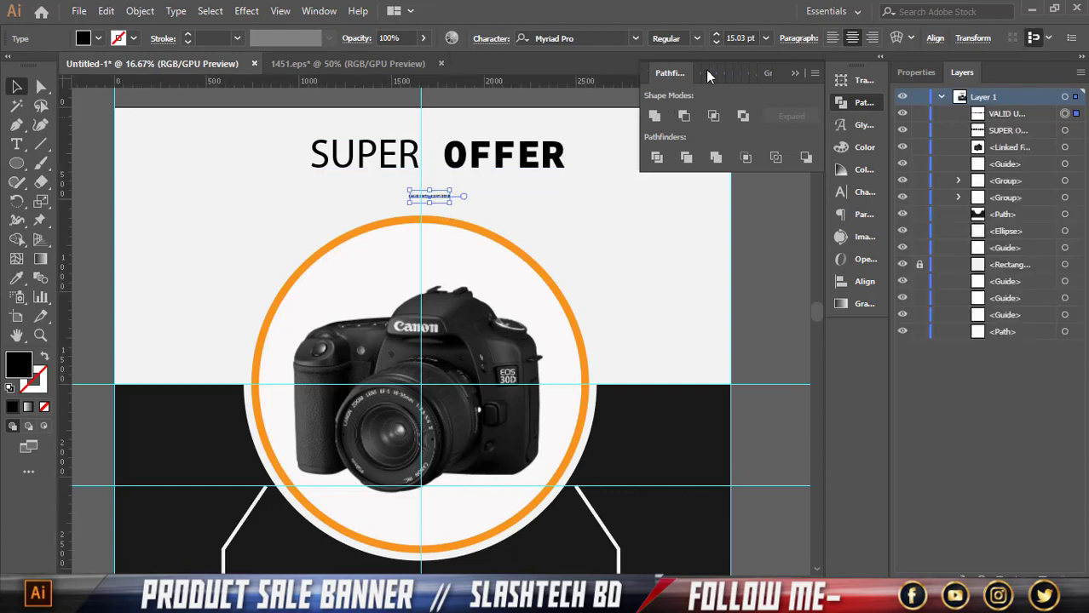
click(716, 38)
click(716, 38)
click(716, 39)
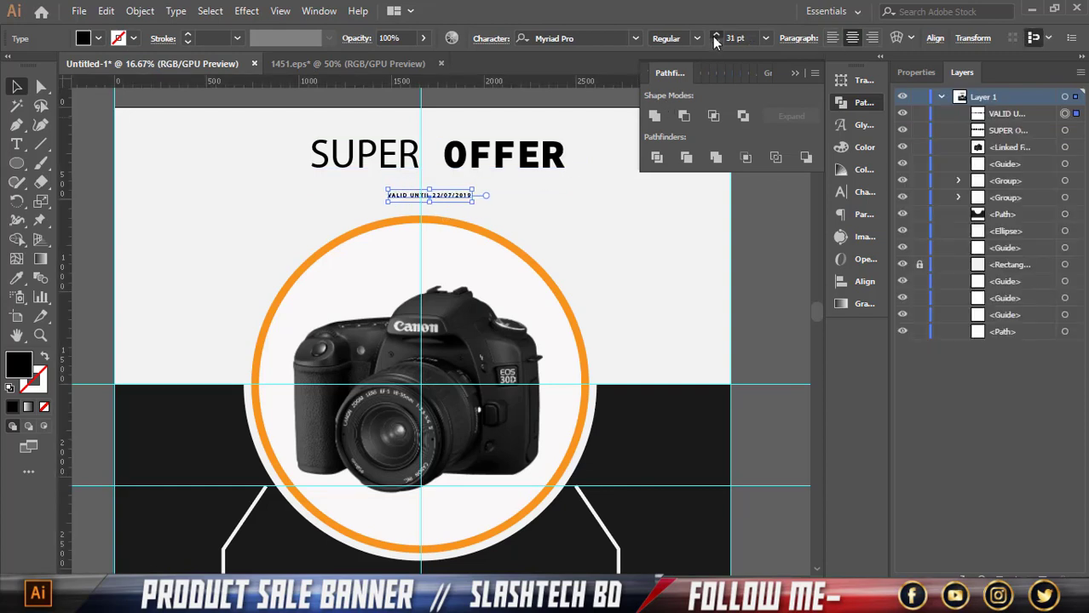
click(715, 38)
click(715, 39)
click(715, 38)
click(716, 39)
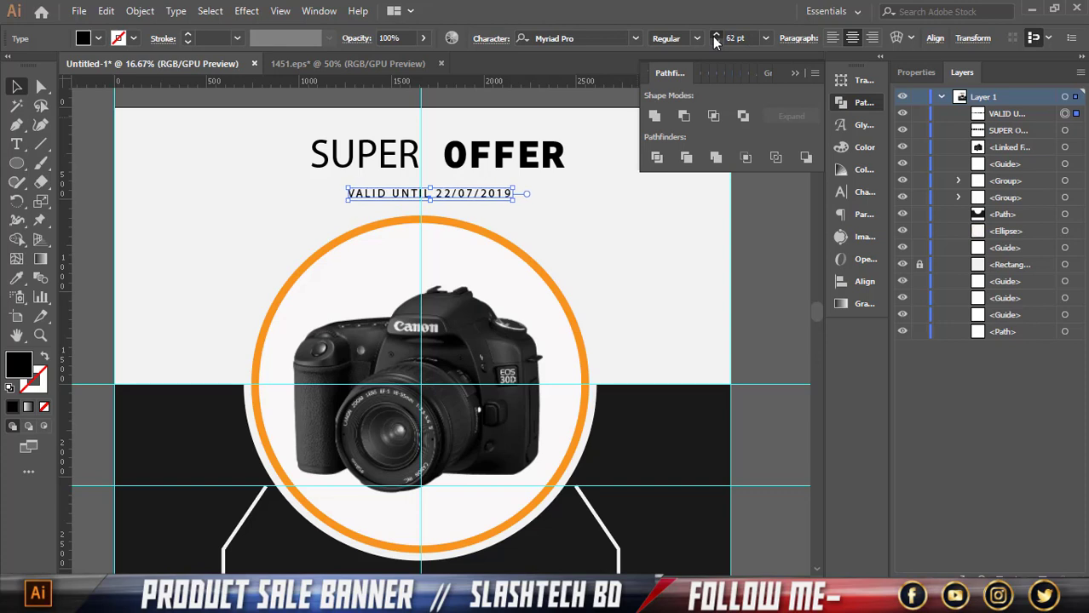
click(716, 38)
click(762, 222)
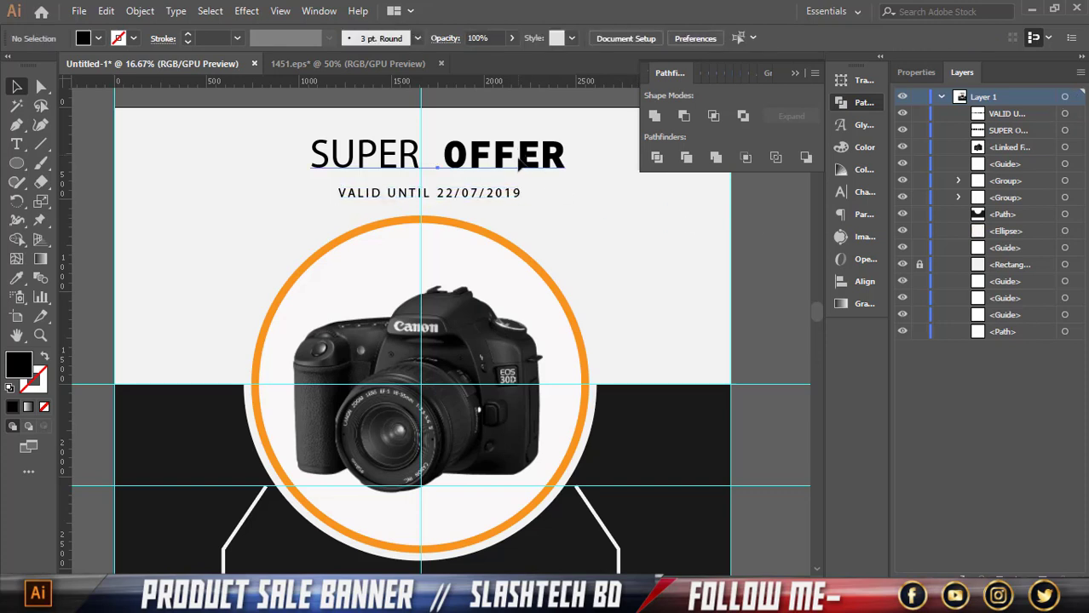
Centre the heading and date line together above the camera circle
drag(519, 163, 520, 172)
shift+click(480, 195)
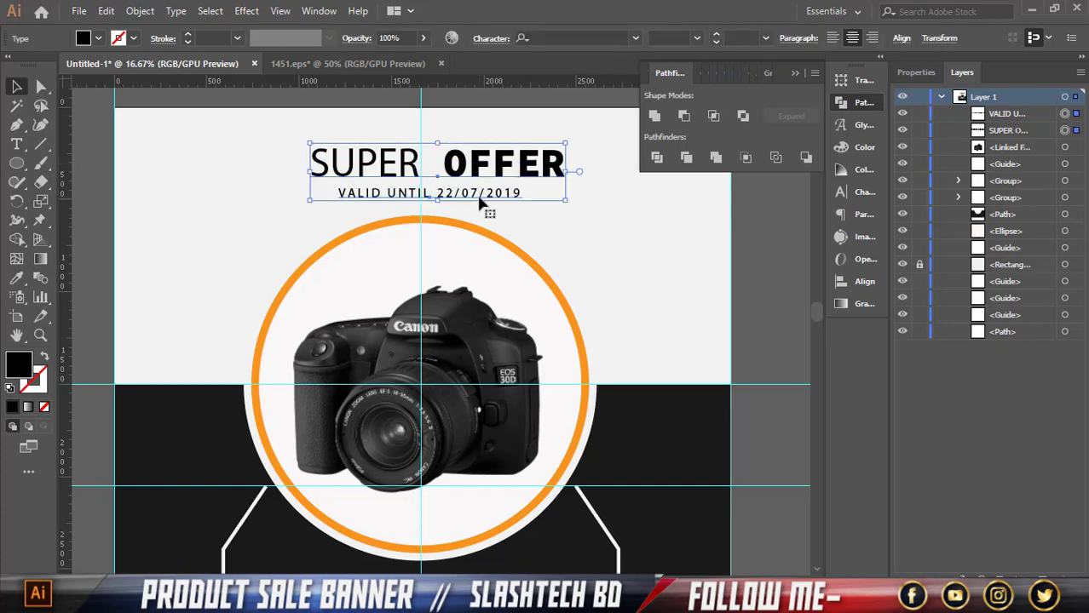
key(Up)
key(Up)
key(Up)
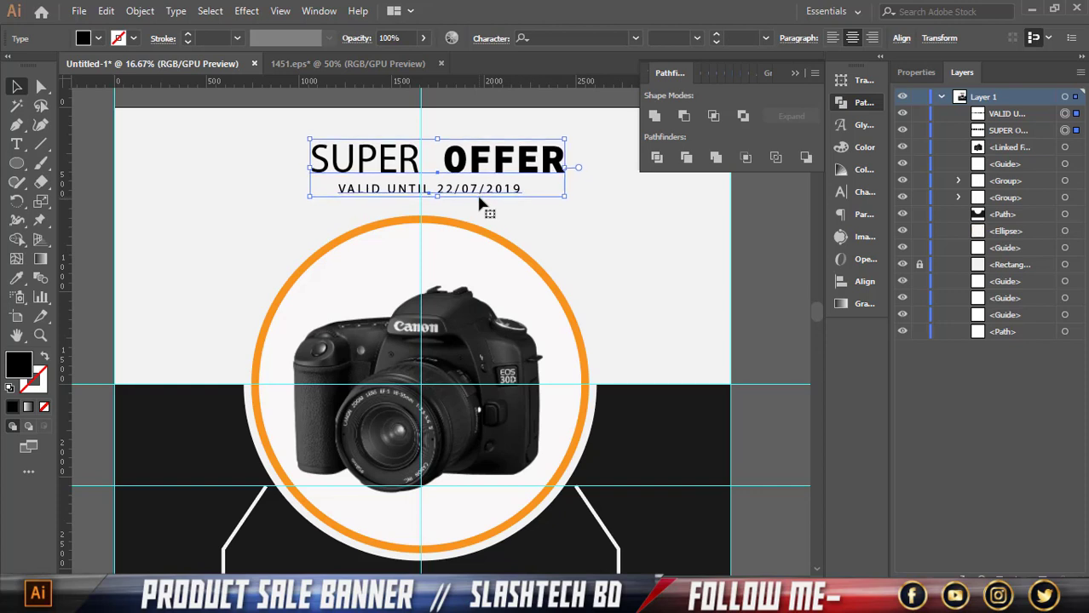
key(Left)
key(Left)
key(Left)
key(Left)
key(Left)
key(Left)
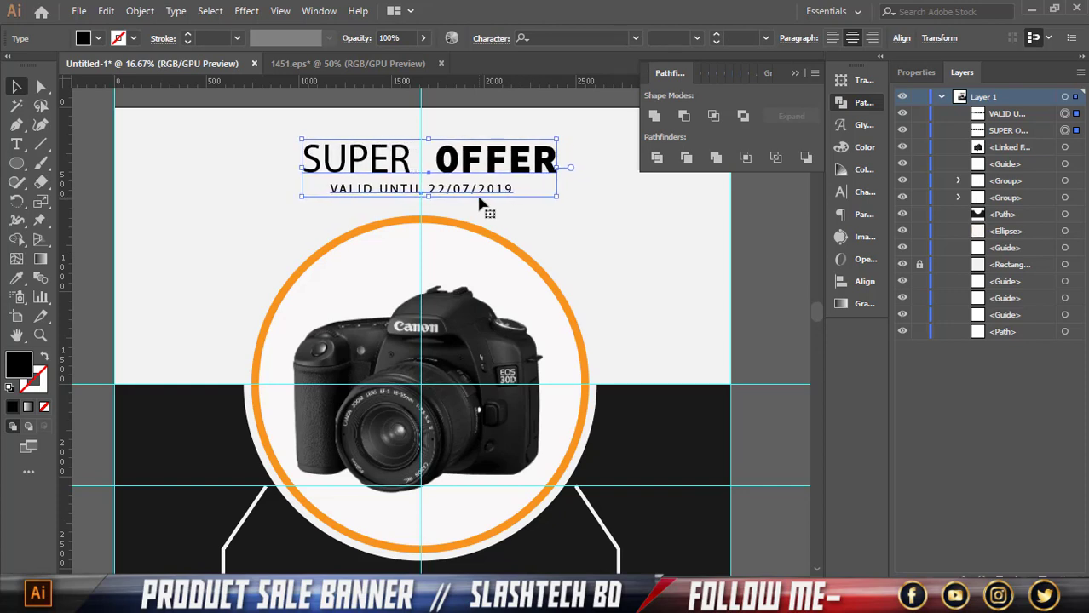
key(Left)
key(Left)
key(Left)
key(Left)
key(Left)
key(Left)
key(Left)
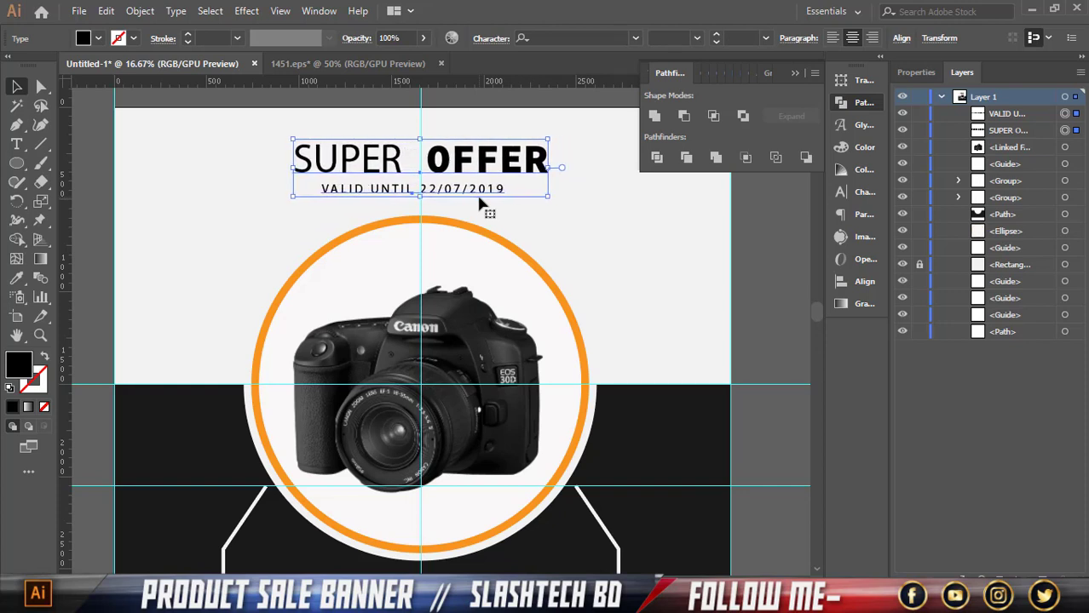
click(743, 228)
alt+scroll(745, 247, down, 1)
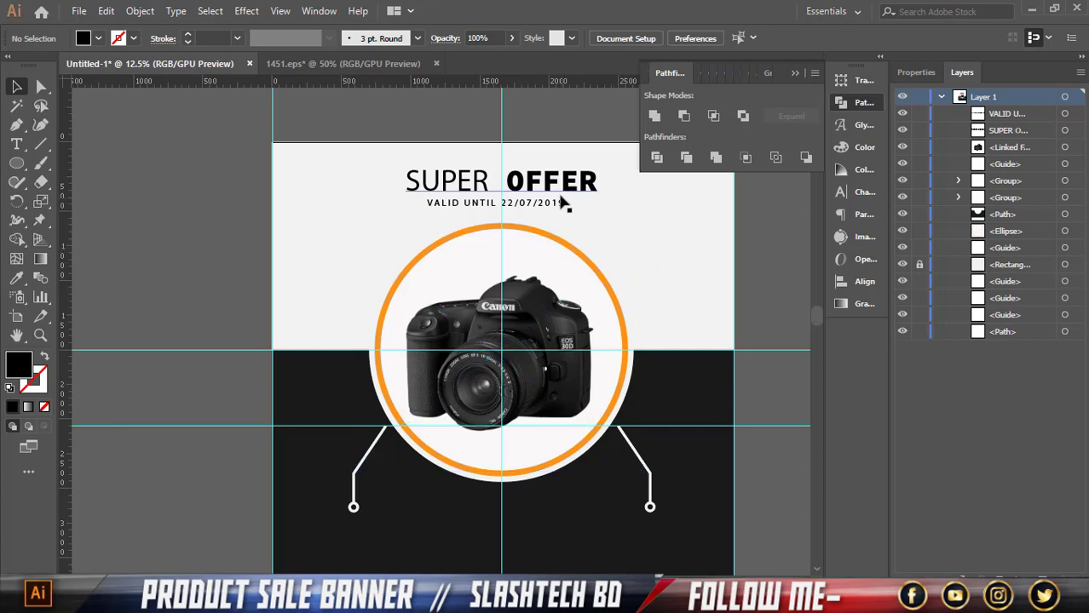
drag(555, 196, 549, 210)
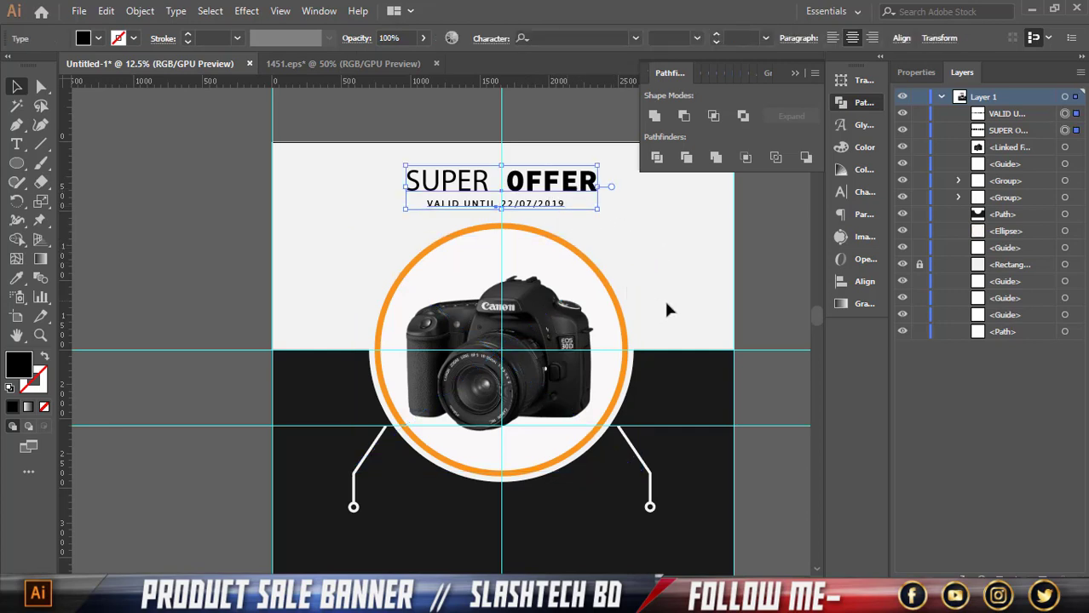
click(782, 294)
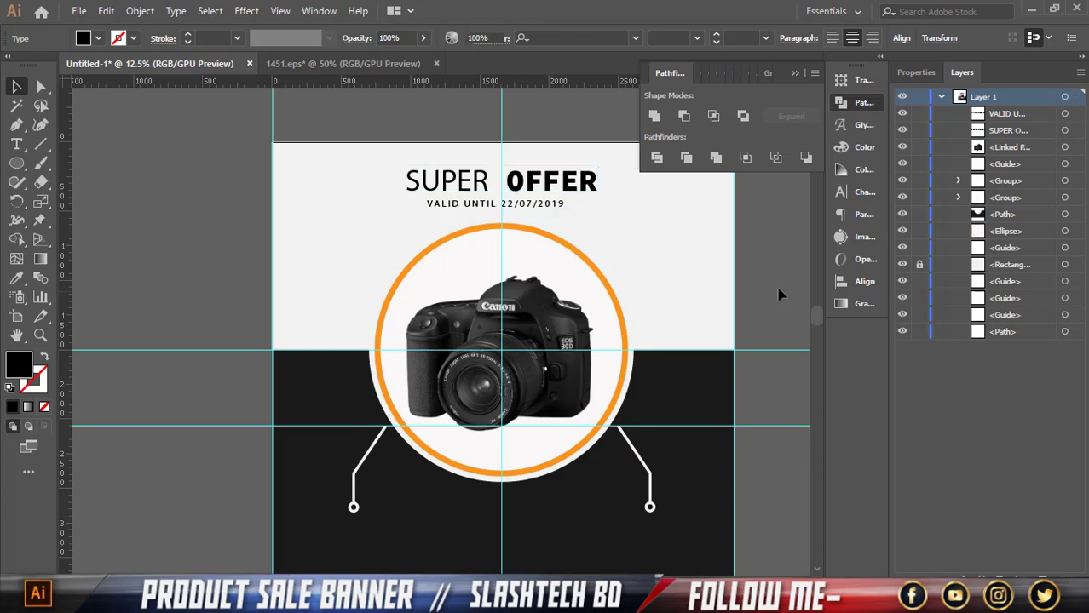
Draw an outline-only triangle with the Pen tool and place it right of the circle
click(17, 124)
click(99, 161)
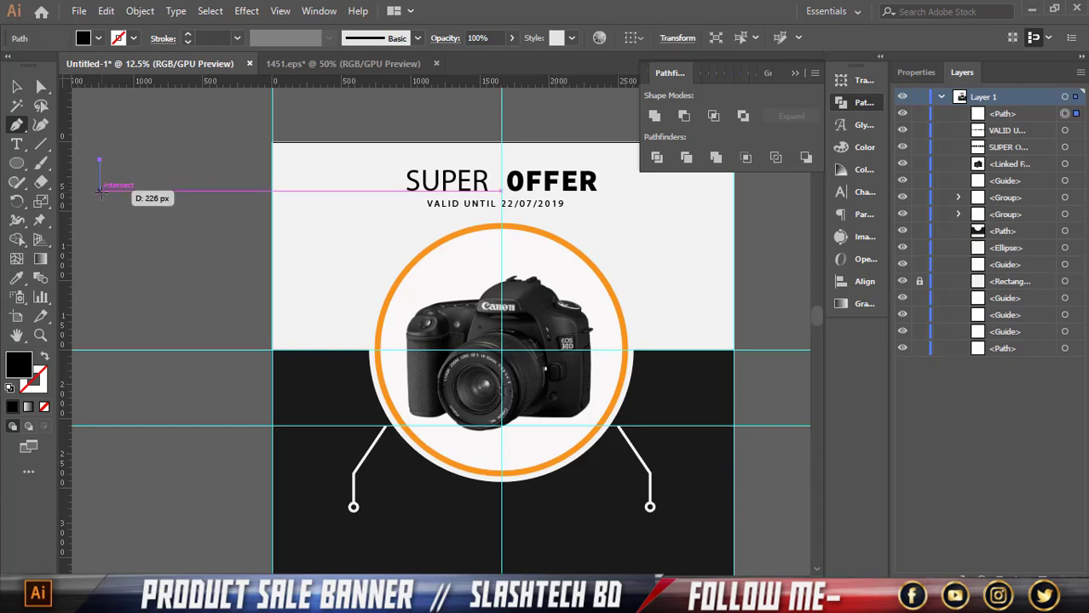
click(104, 186)
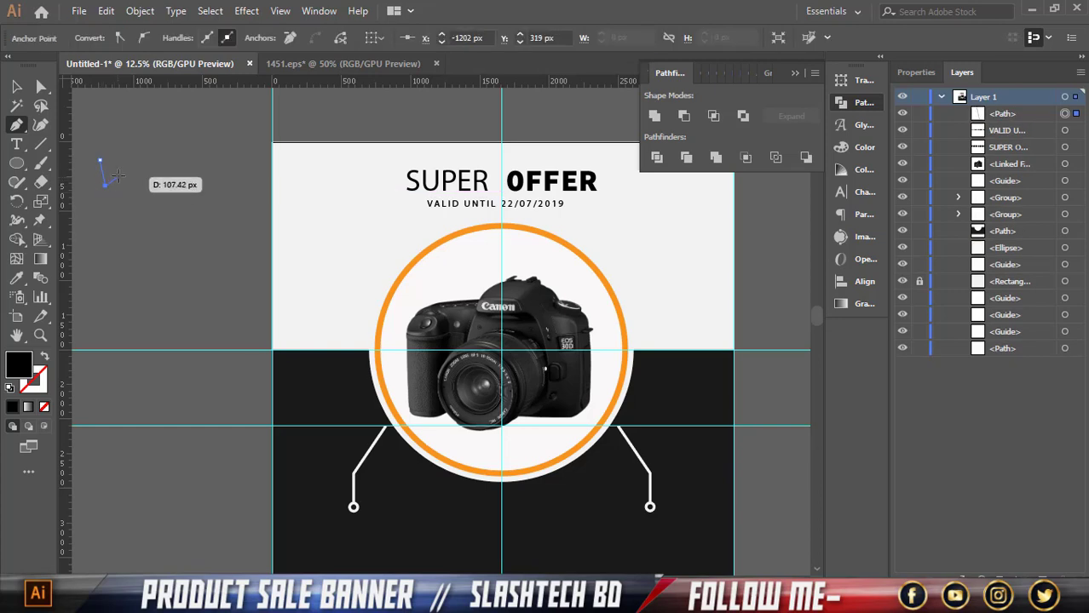
click(123, 168)
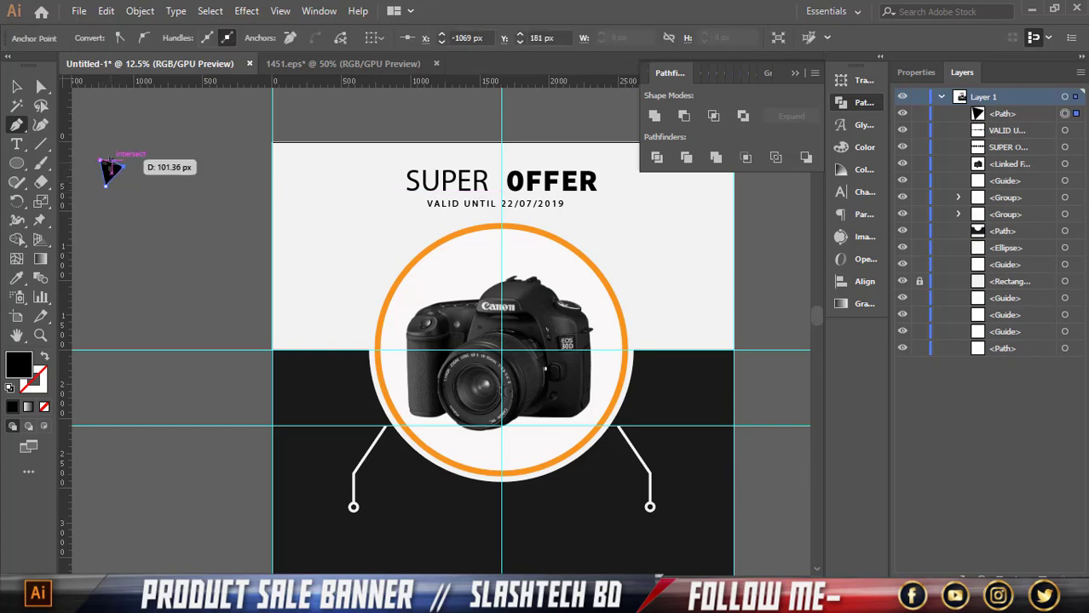
click(100, 160)
click(16, 88)
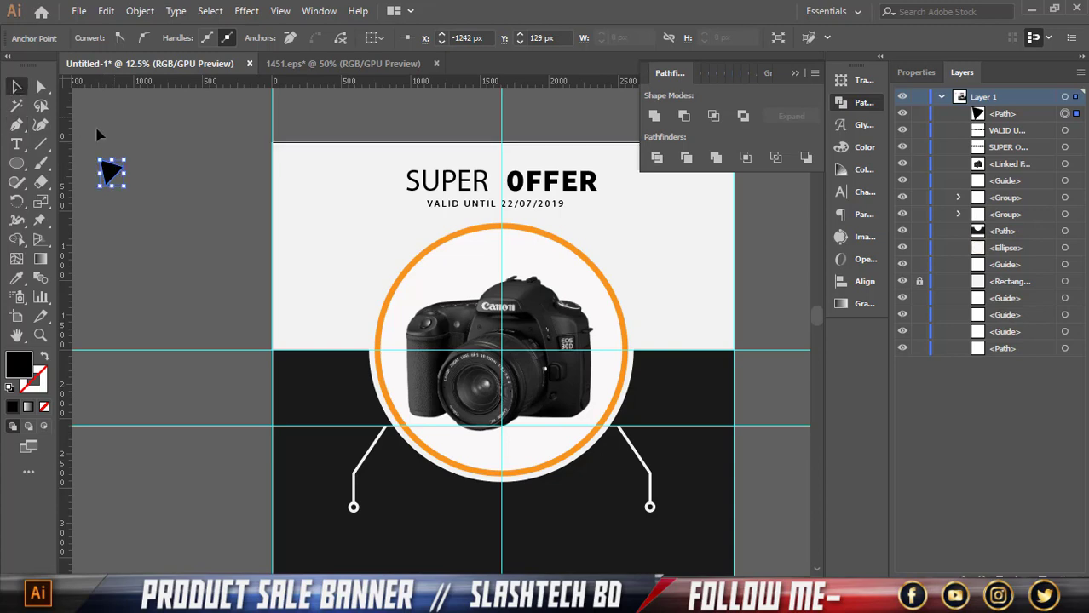
click(112, 170)
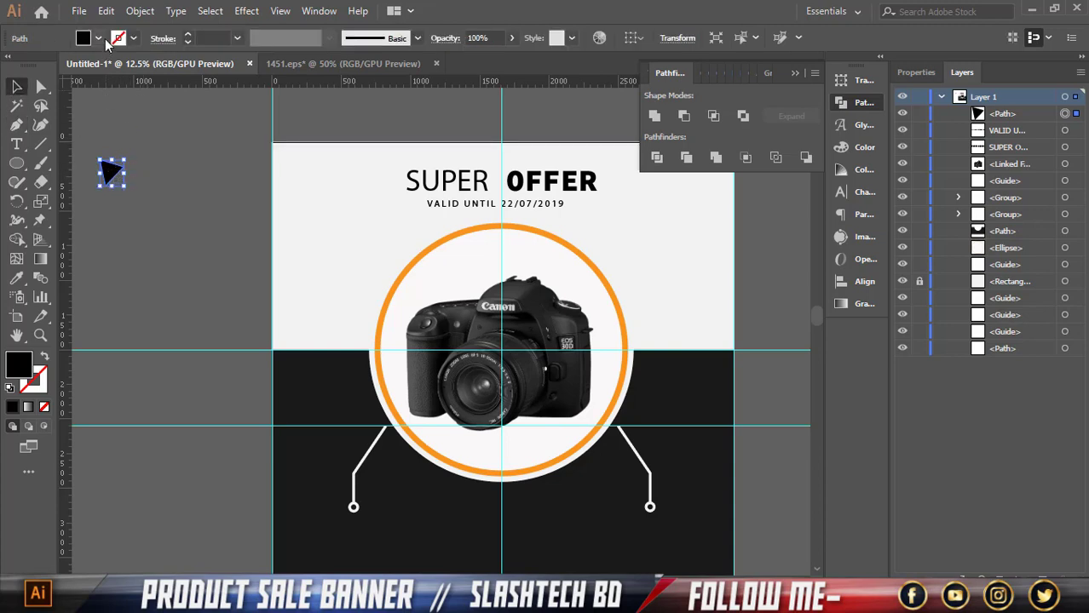
click(47, 356)
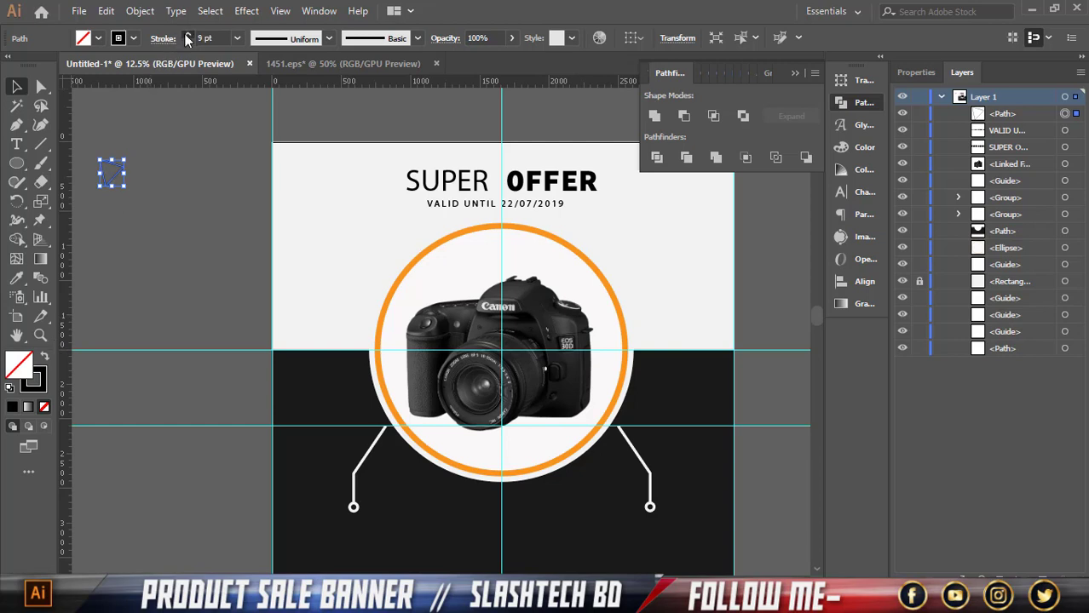
drag(120, 179, 656, 265)
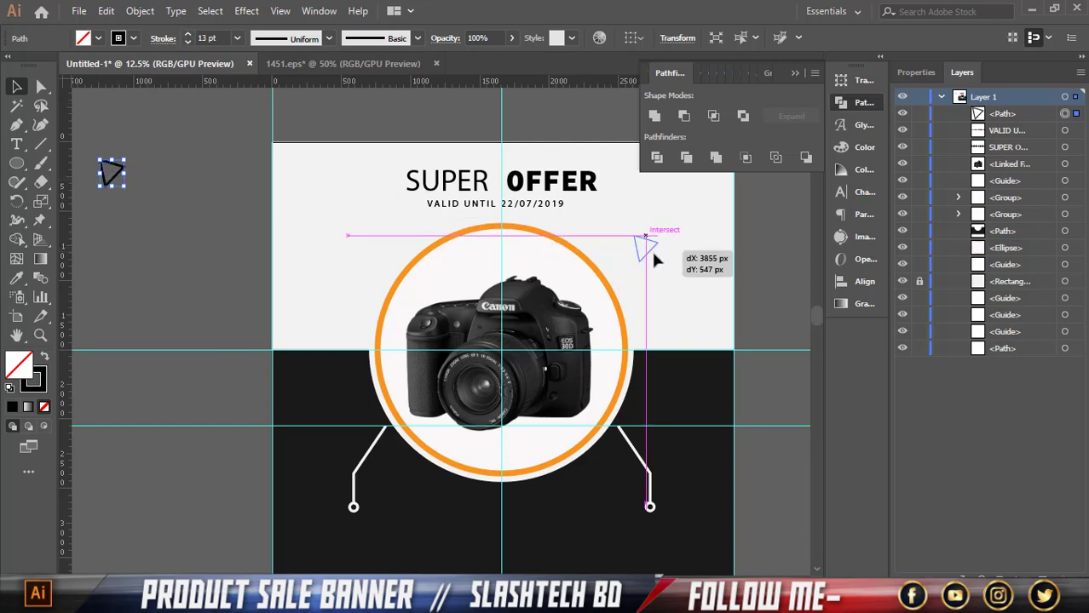
click(746, 279)
Duplicate the triangle twice, one beside the original and one left of the circle
scroll(746, 280, up, 1)
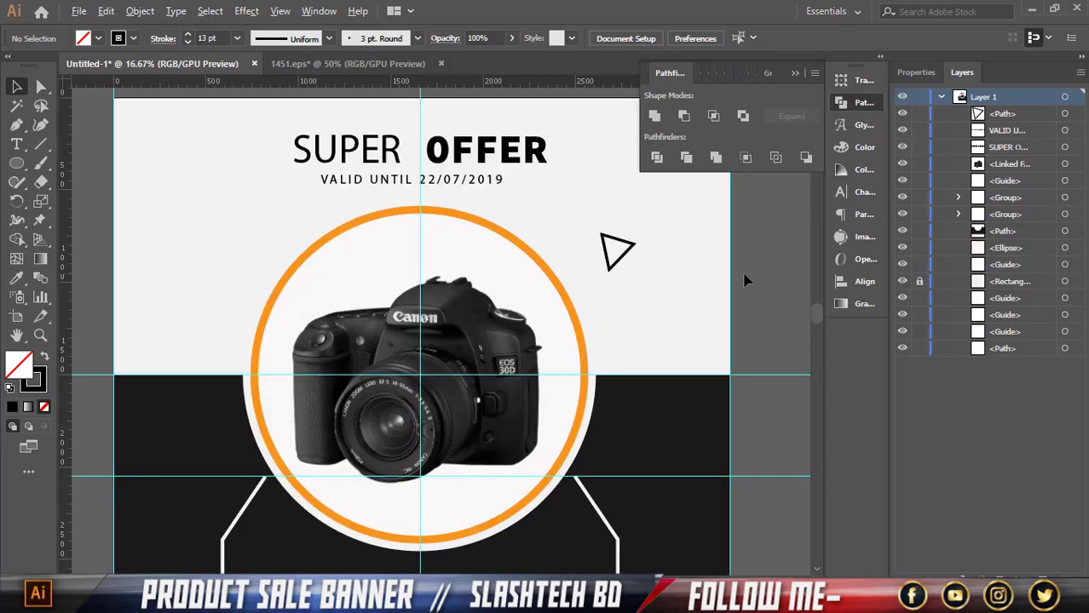
scroll(741, 276, up, 1)
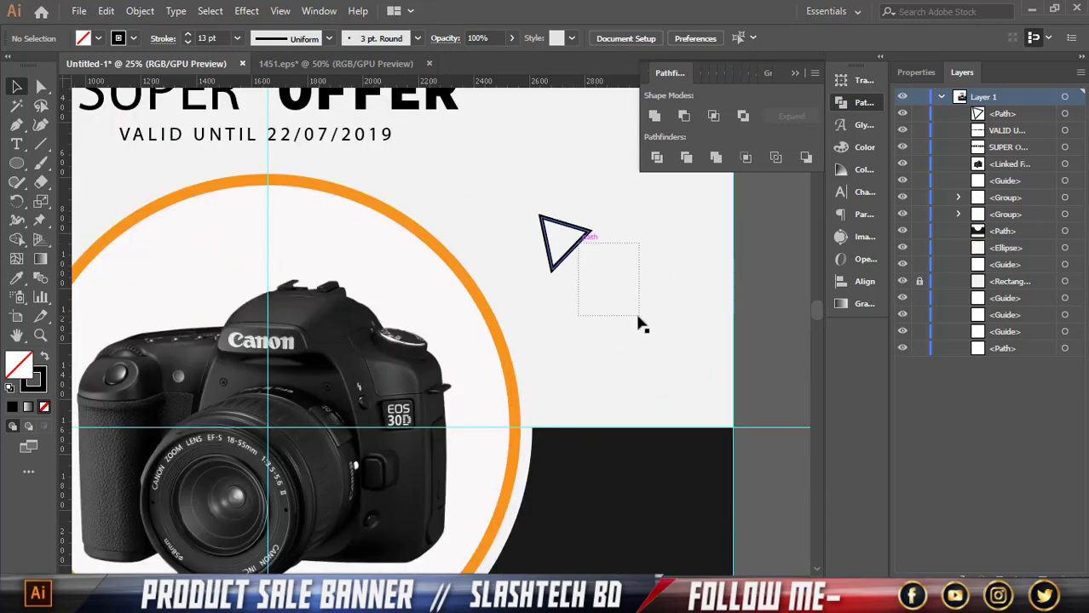
mouse_move(575, 250)
mouse_down()
mouse_move(617, 313)
mouse_move(536, 224)
mouse_move(545, 200)
mouse_up()
scroll(544, 200, down, 1)
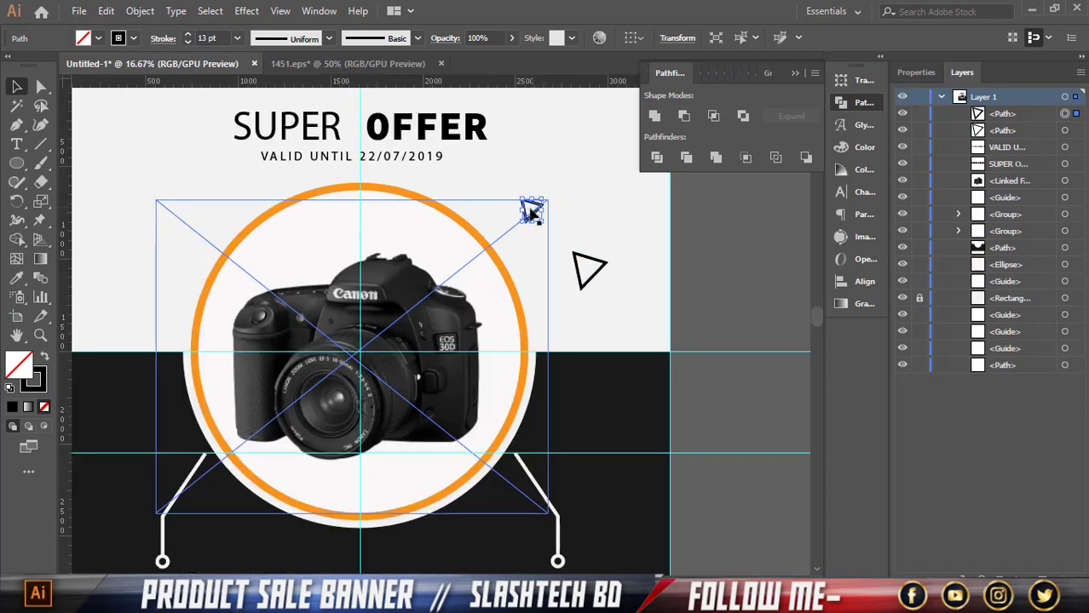
click(449, 307)
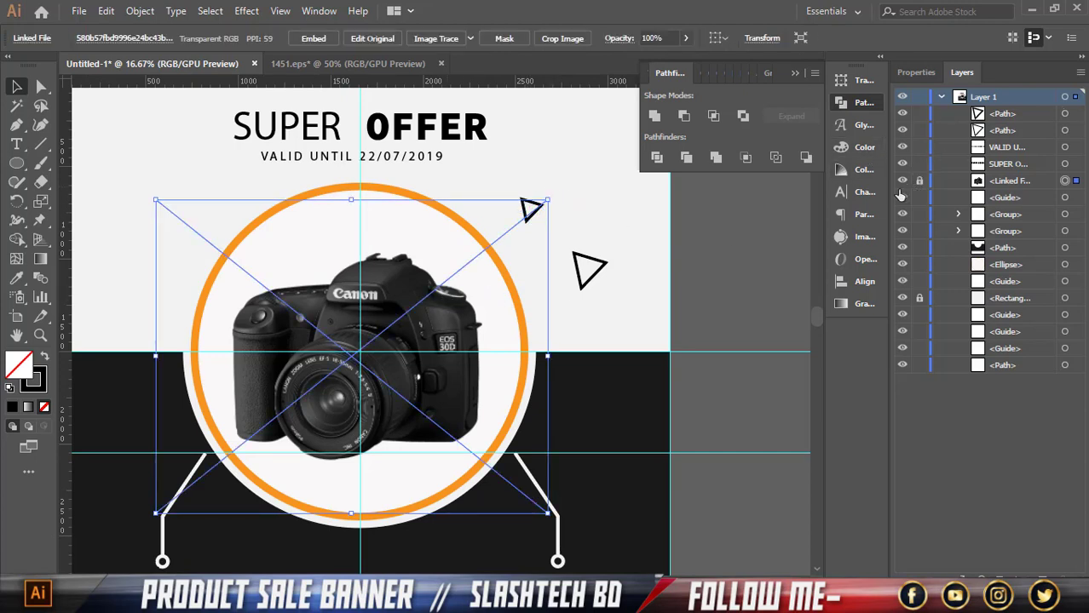
click(558, 203)
drag(534, 208, 166, 238)
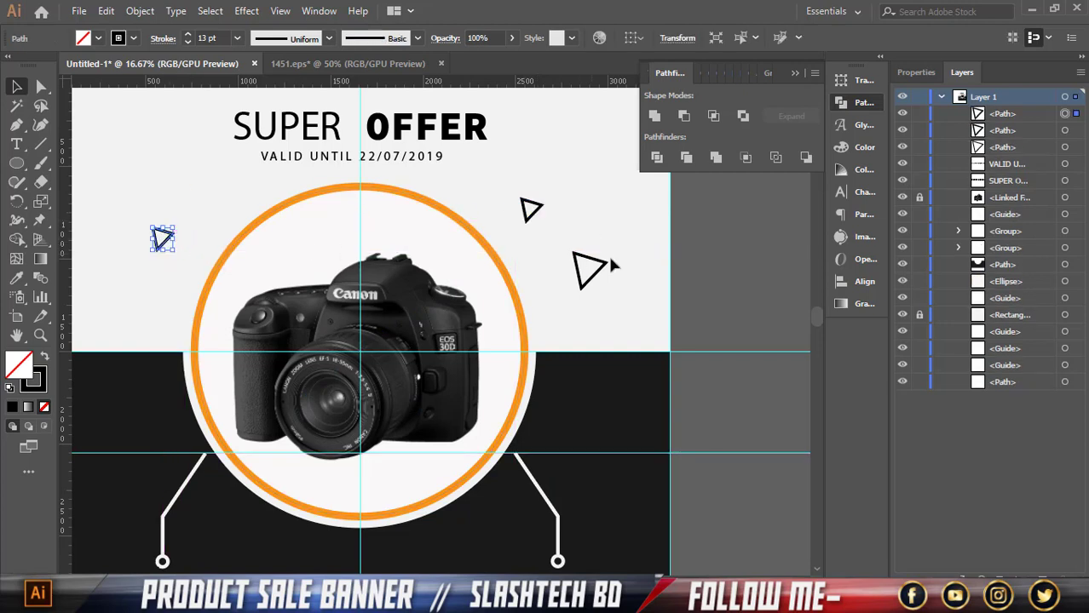
click(729, 287)
scroll(727, 283, down, 1)
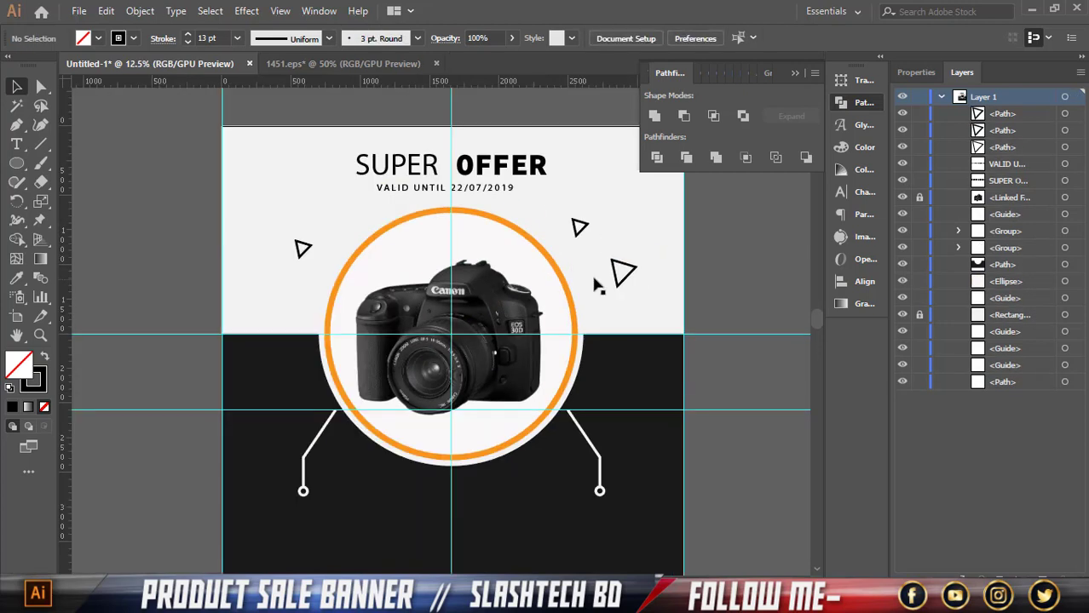
Draw a small outlined square and place it at the artboard's upper left
click(16, 163)
click(61, 166)
drag(108, 189, 321, 320)
key(v)
scroll(125, 204, up, 1)
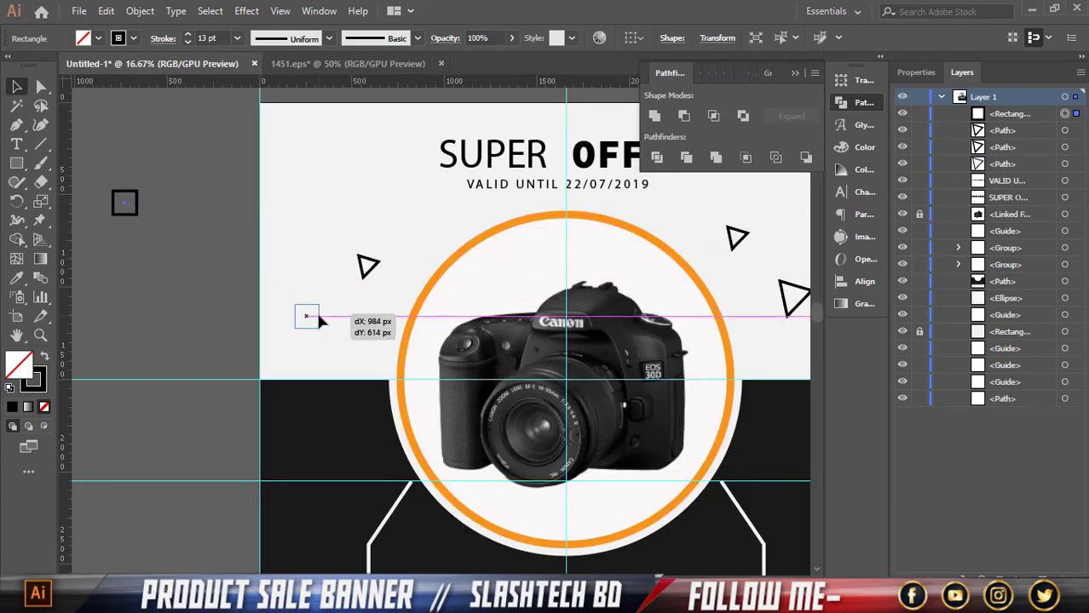
click(179, 305)
Draw a small outlined circle and position it at the artboard's upper left
mouse_move(16, 163)
mouse_down()
mouse_move(81, 201)
mouse_move(145, 212)
mouse_up()
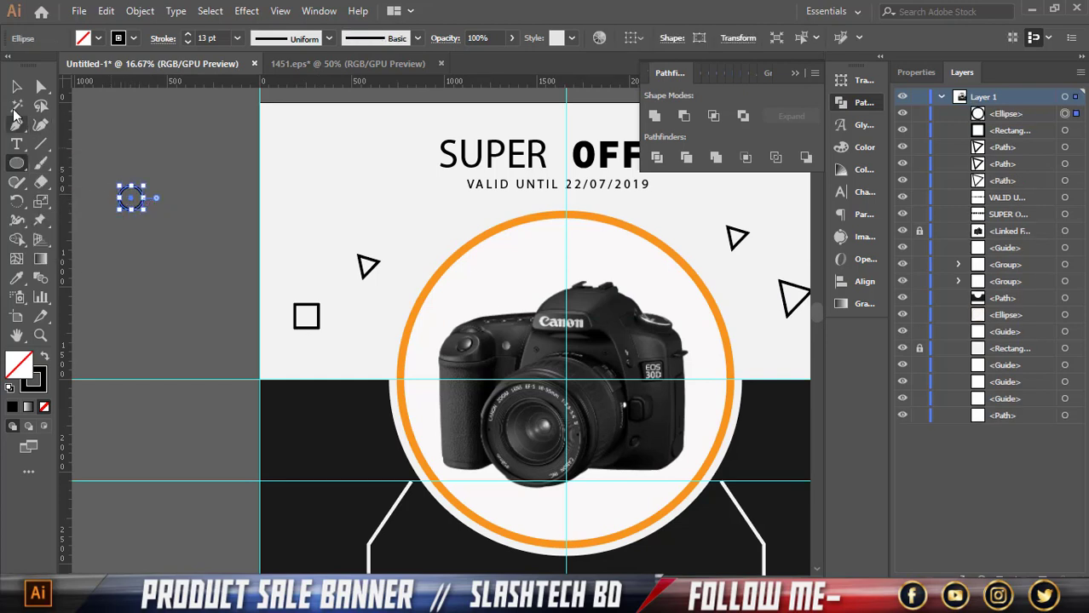
key(v)
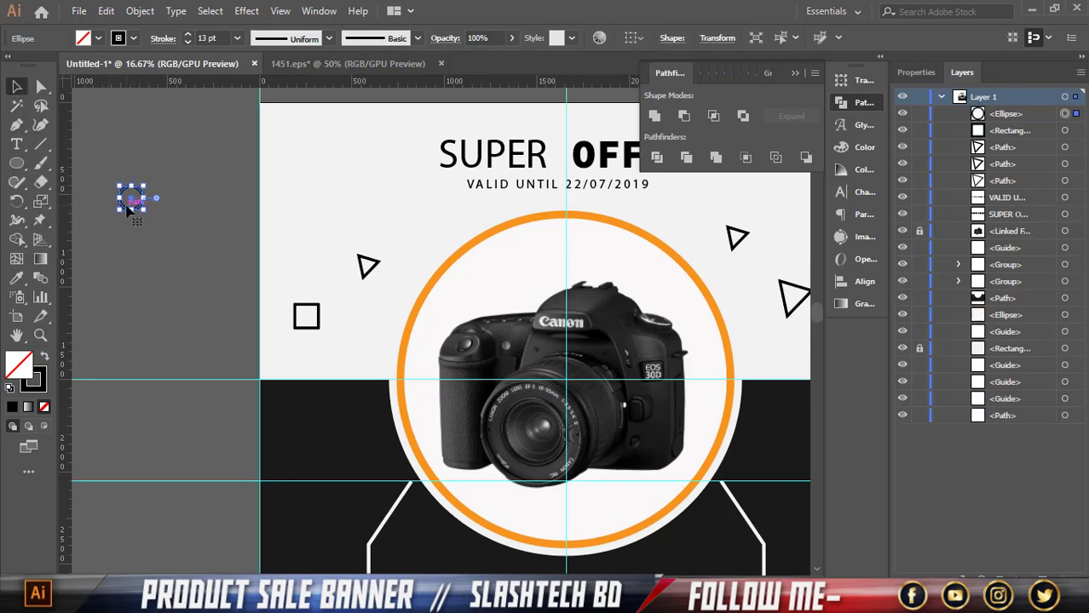
drag(127, 211, 292, 240)
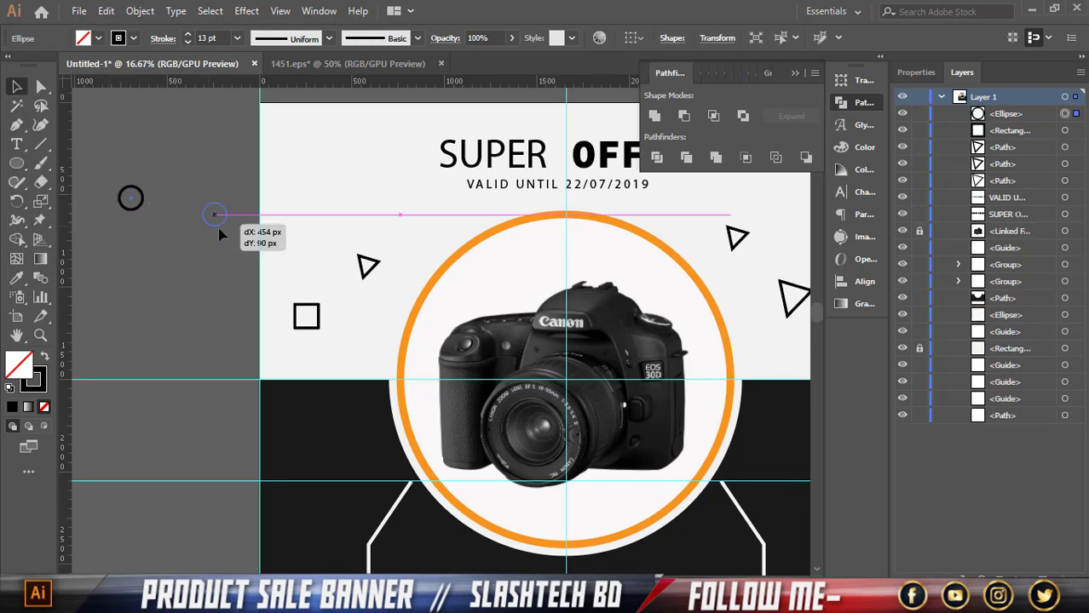
click(109, 242)
alt+scroll(106, 236, down, 1)
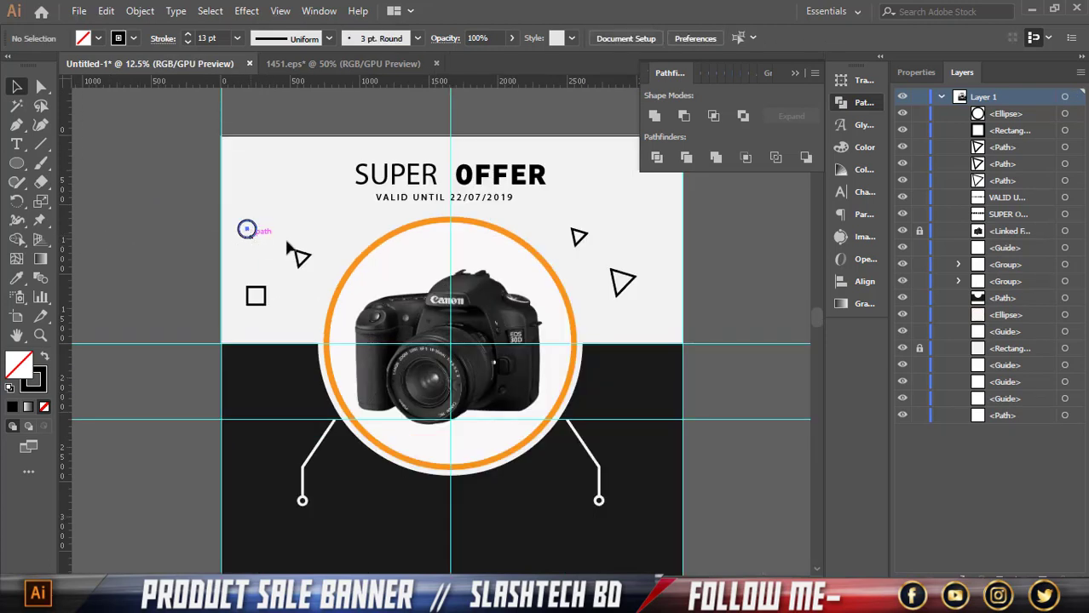
mouse_move(248, 232)
mouse_down()
mouse_move(269, 241)
mouse_move(265, 230)
mouse_up()
click(143, 252)
Place a copy of the square near the top right of the banner
drag(255, 308, 631, 208)
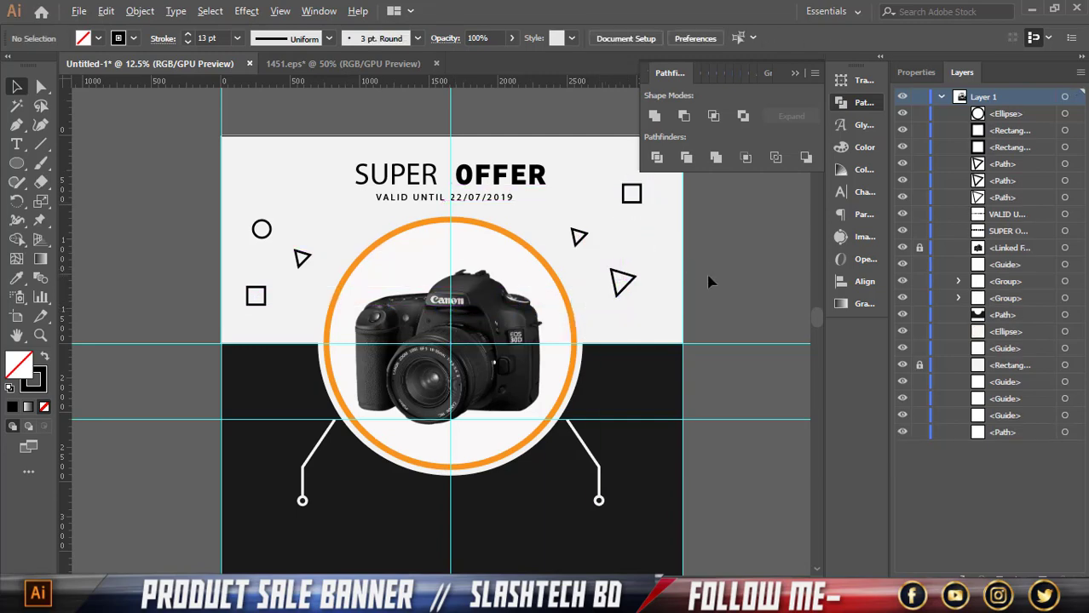
scroll(709, 240, down, 2)
scroll(726, 247, up, 1)
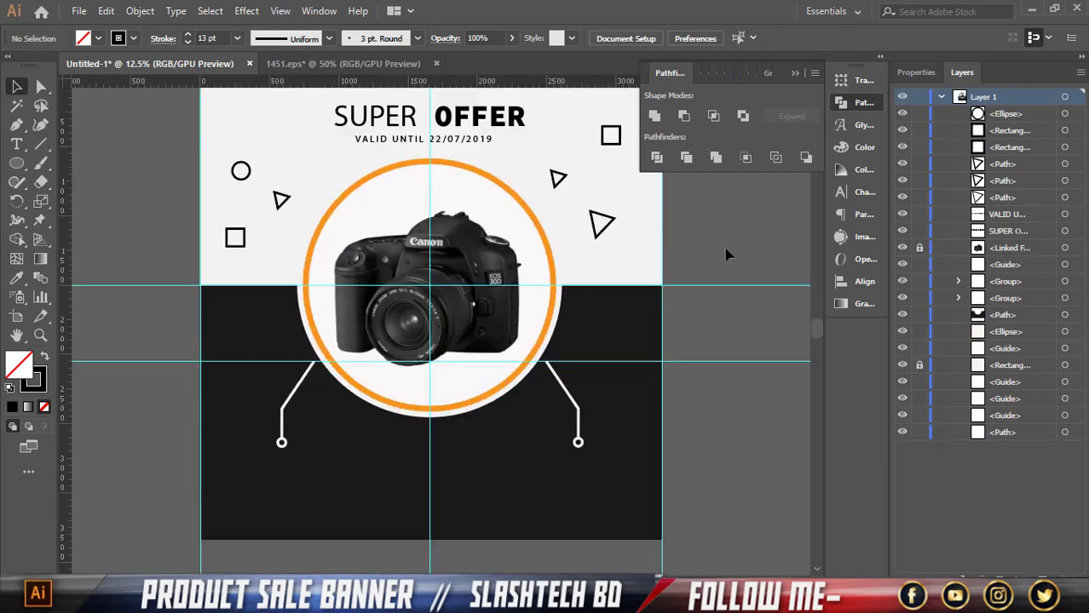
scroll(281, 481, up, 1)
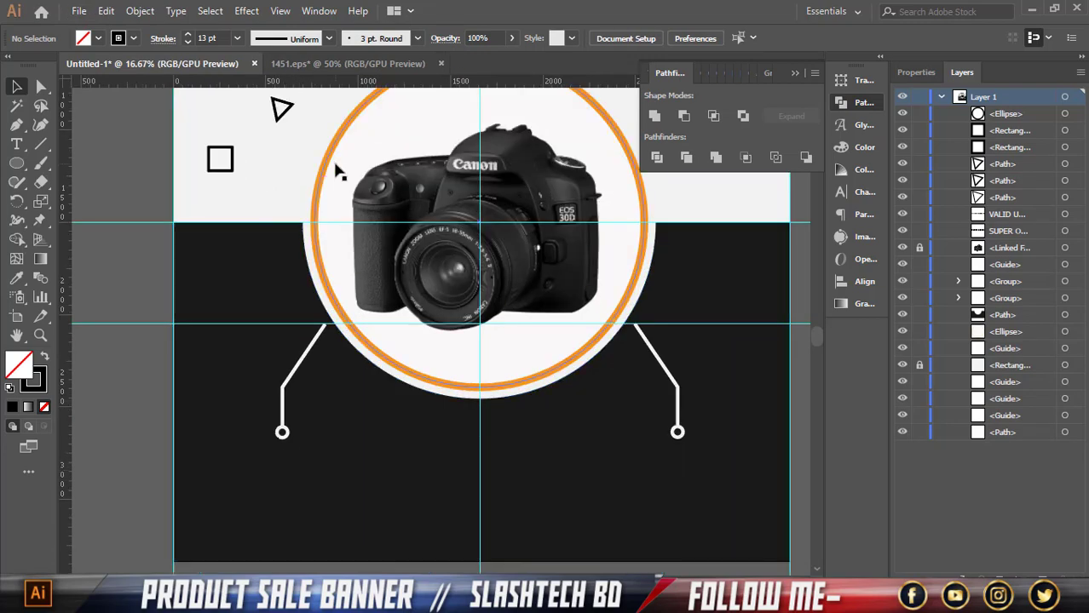
scroll(335, 168, down, 1)
Bring the camera specs text from the other document into the banner
click(345, 63)
scroll(467, 341, up, 1)
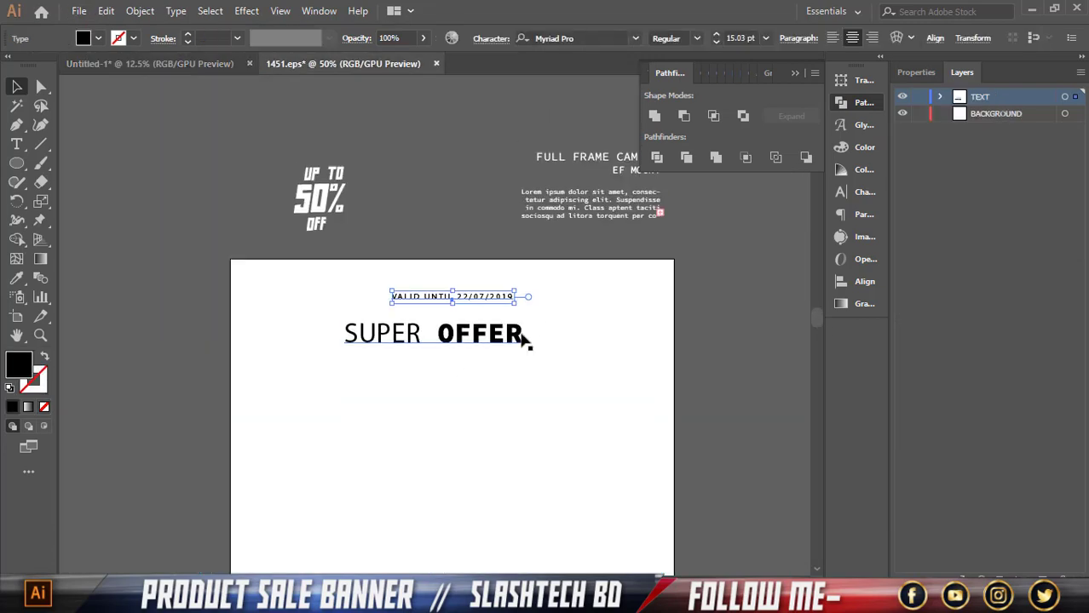
click(718, 340)
mouse_move(567, 161)
mouse_down()
mouse_move(549, 404)
mouse_move(595, 401)
mouse_move(641, 432)
mouse_up()
Widen the specs text block and position it under the right callout
scroll(641, 438, up, 2)
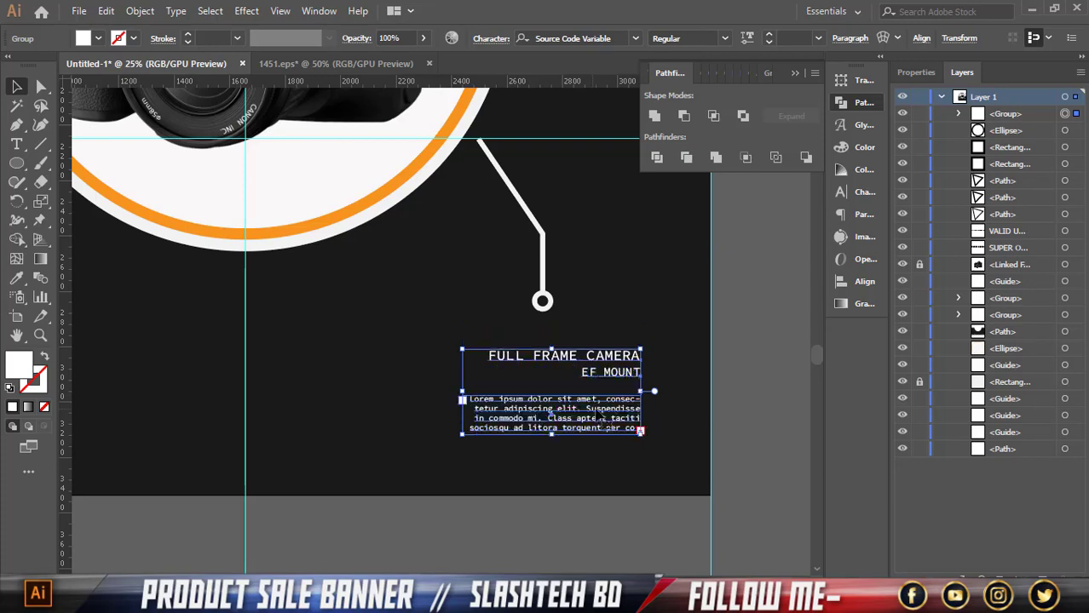
drag(645, 393, 665, 392)
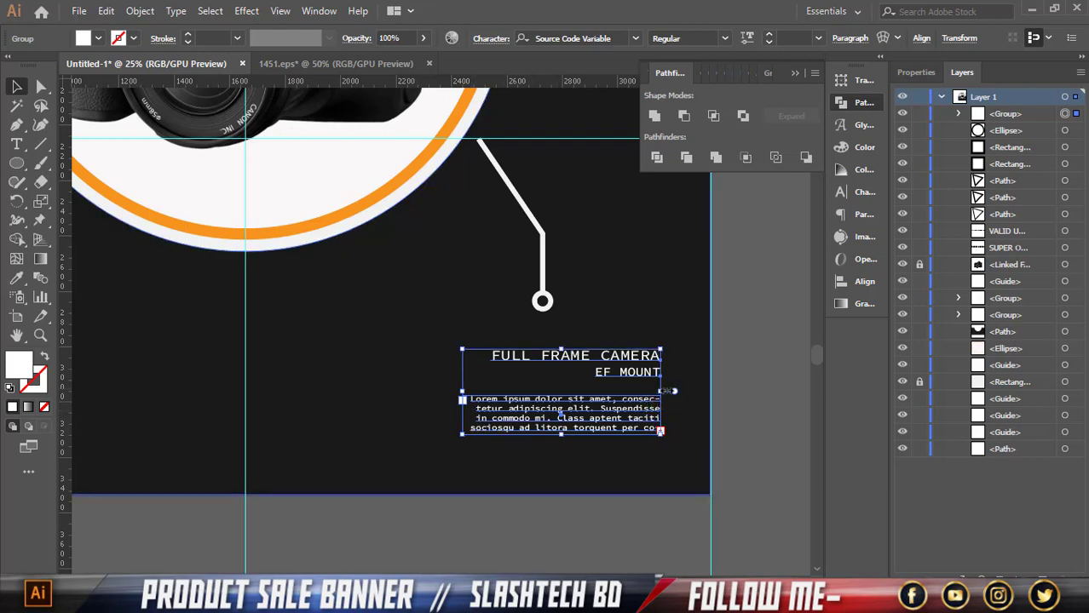
drag(673, 391, 700, 402)
click(741, 406)
drag(650, 429, 622, 439)
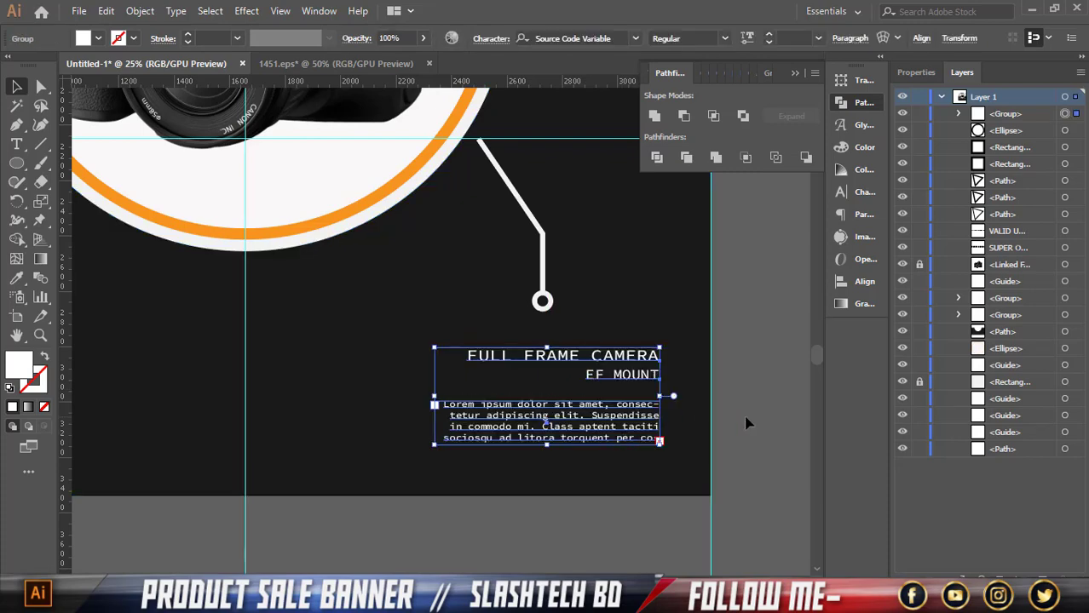
click(743, 423)
drag(656, 418, 656, 407)
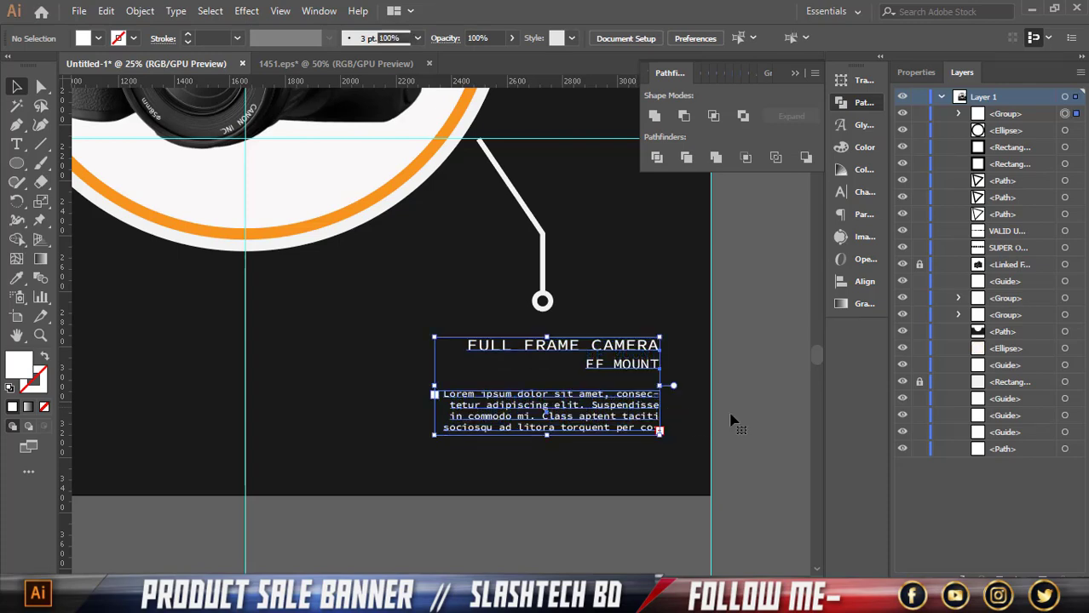
click(738, 417)
scroll(739, 417, down, 2)
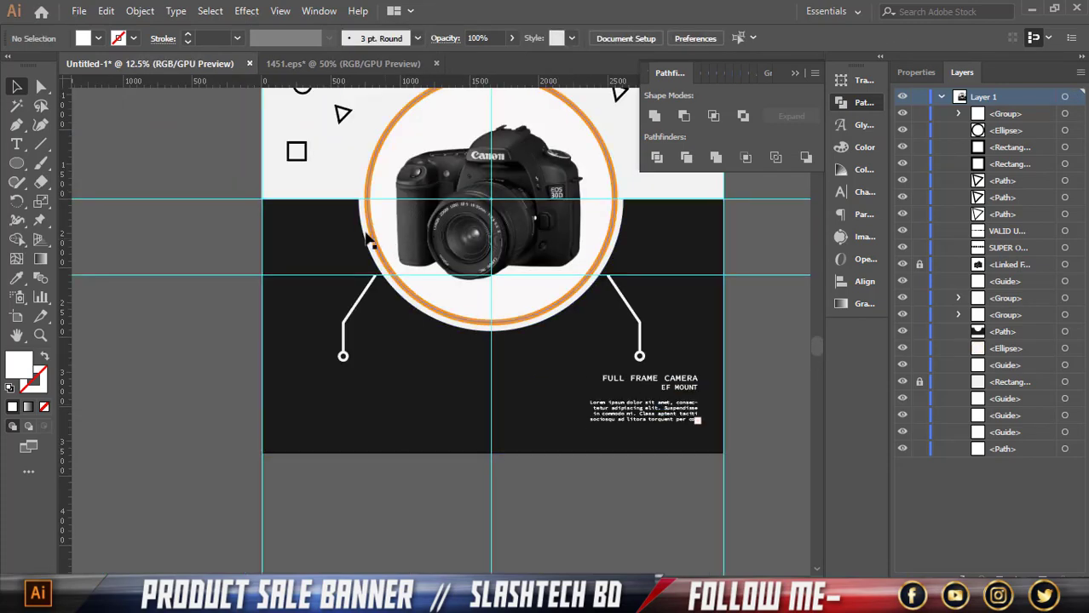
Copy the white 'UP TO 50% OFF' text from the other document under the left callout
click(341, 63)
mouse_move(338, 187)
mouse_down()
mouse_move(202, 82)
mouse_move(357, 424)
mouse_up()
scroll(327, 415, up, 1)
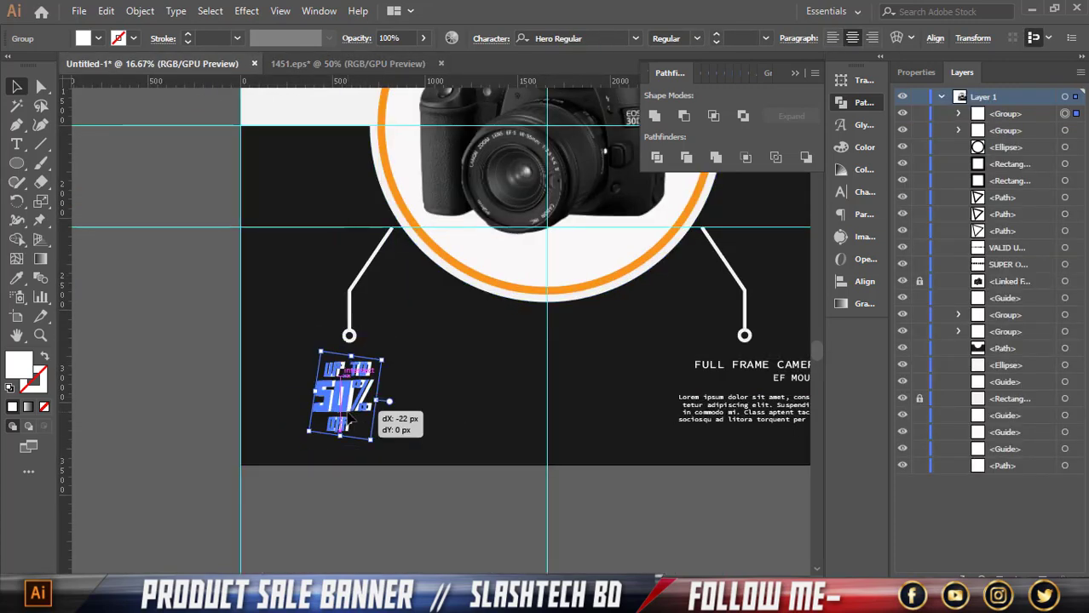
click(323, 506)
scroll(294, 504, down, 1)
scroll(293, 504, down, 1)
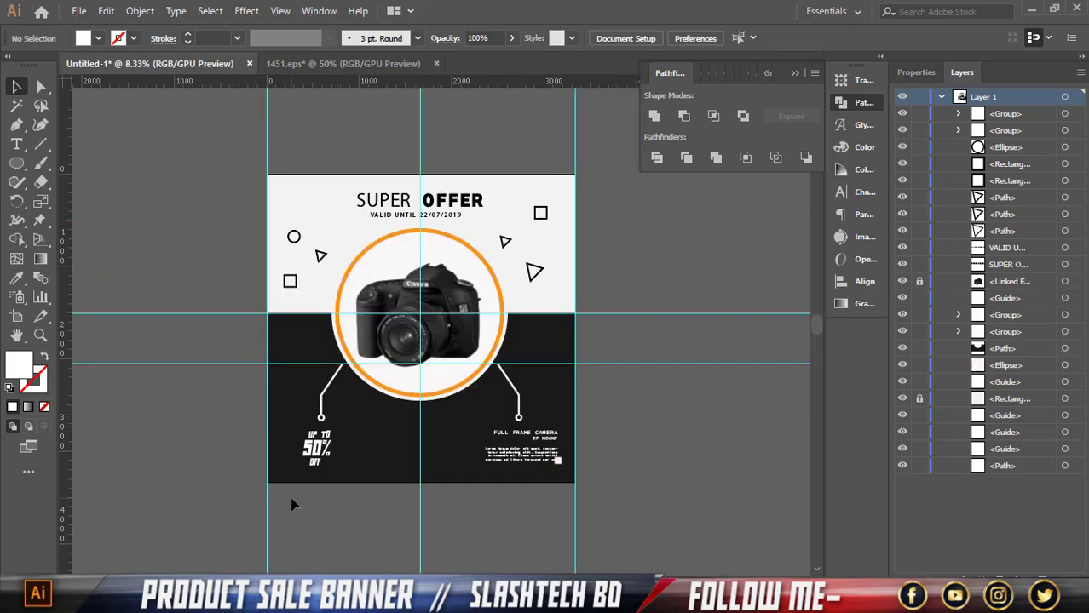
scroll(294, 504, up, 2)
scroll(364, 511, up, 1)
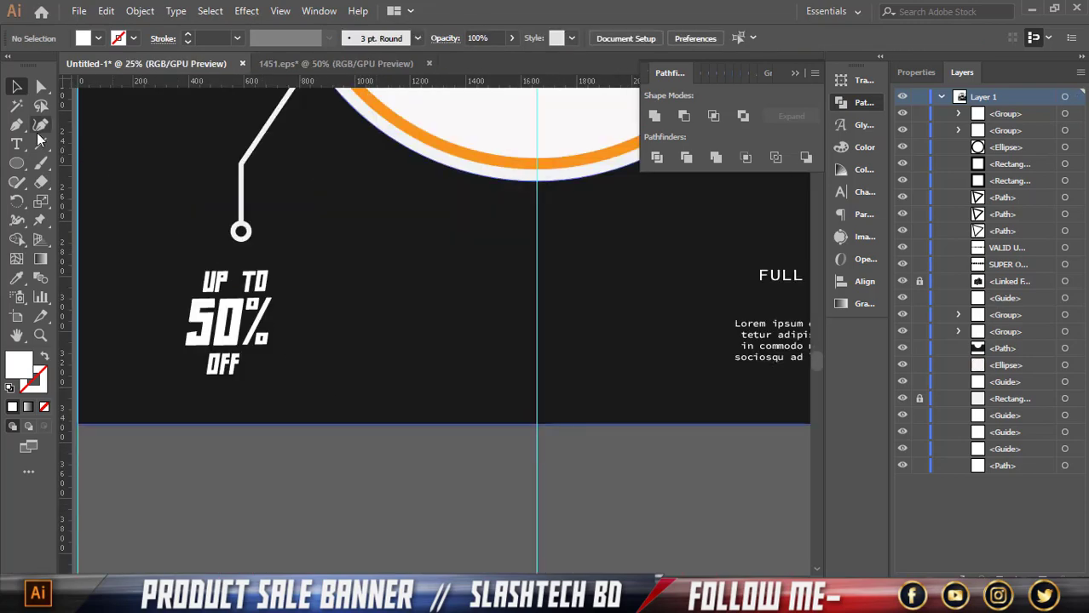
Draw a long rectangular bar near the bottom of the black half
click(16, 163)
drag(16, 164, 77, 163)
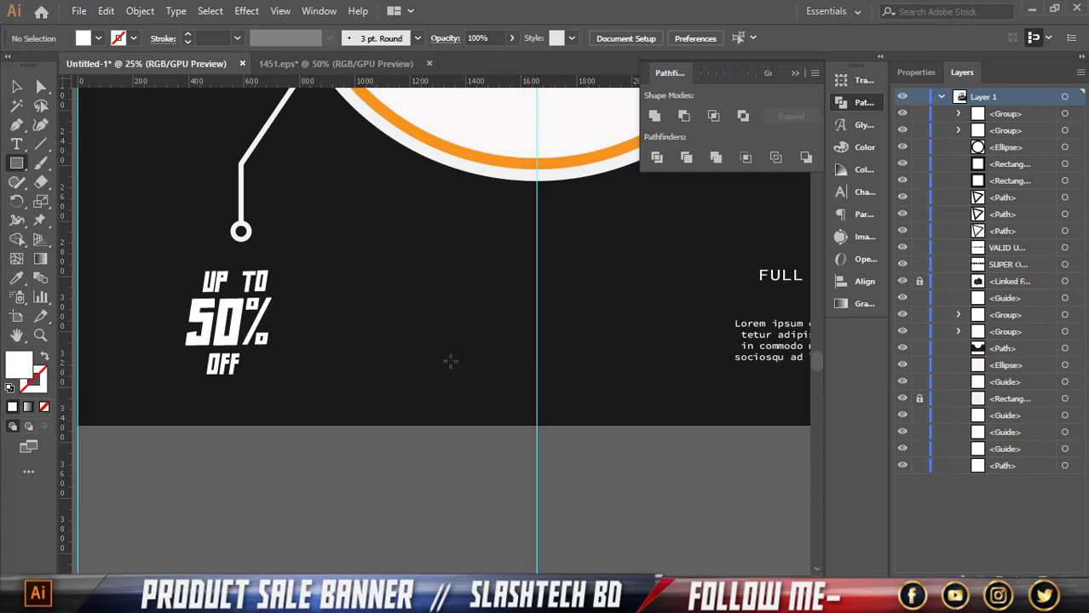
drag(406, 351, 685, 391)
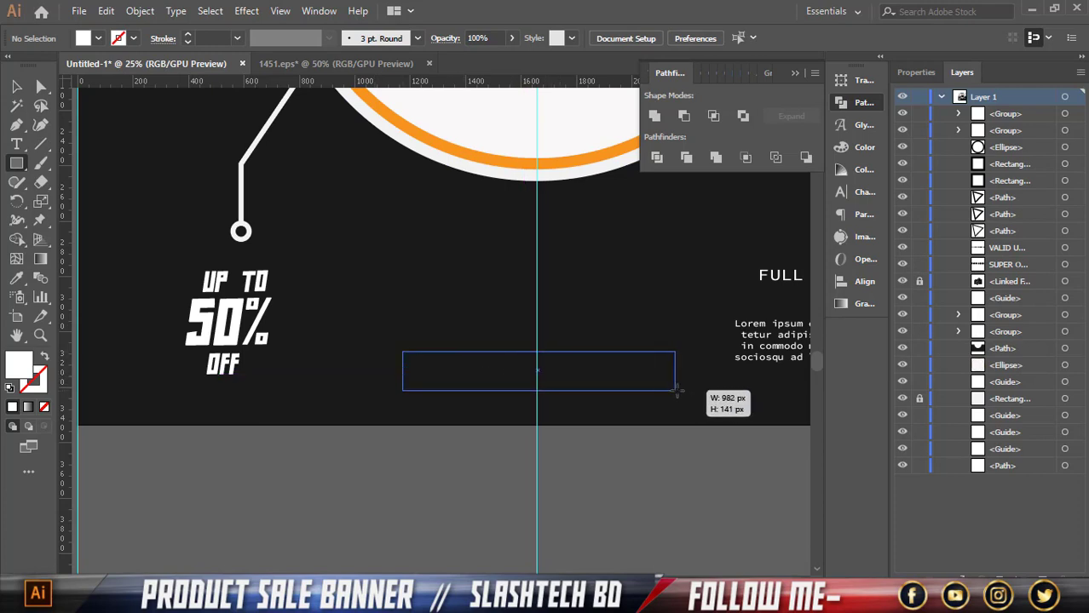
click(16, 86)
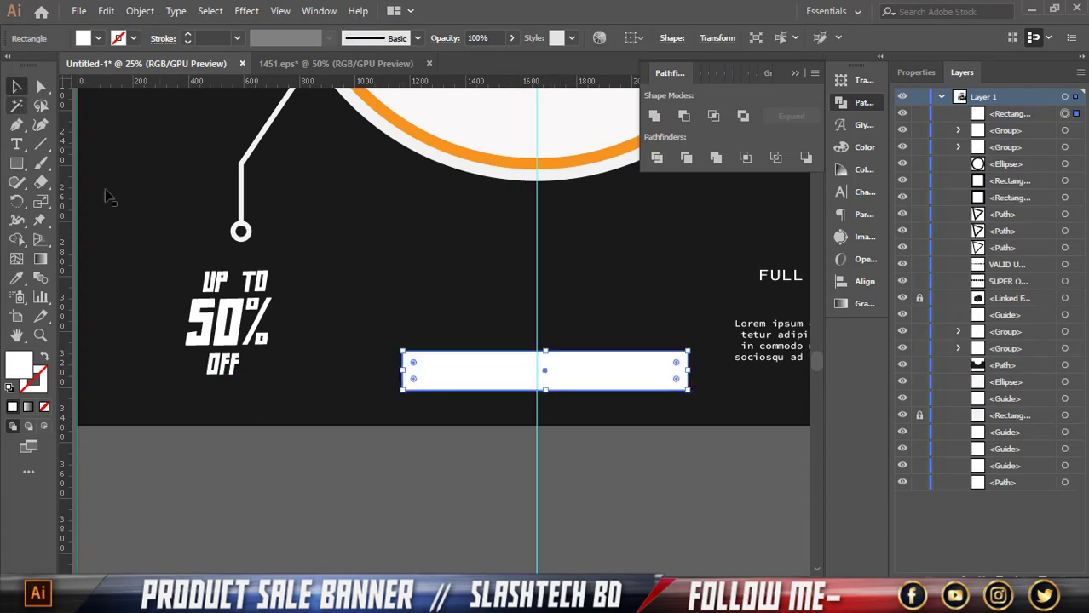
scroll(297, 298, down, 1)
alt+scroll(419, 381, down, 1)
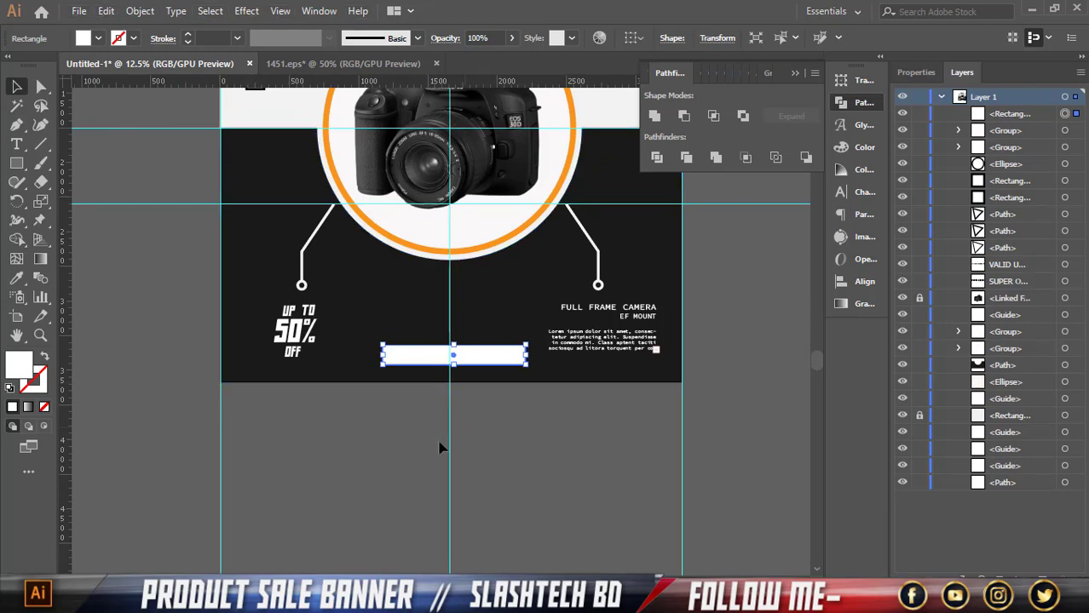
alt+scroll(440, 448, up, 2)
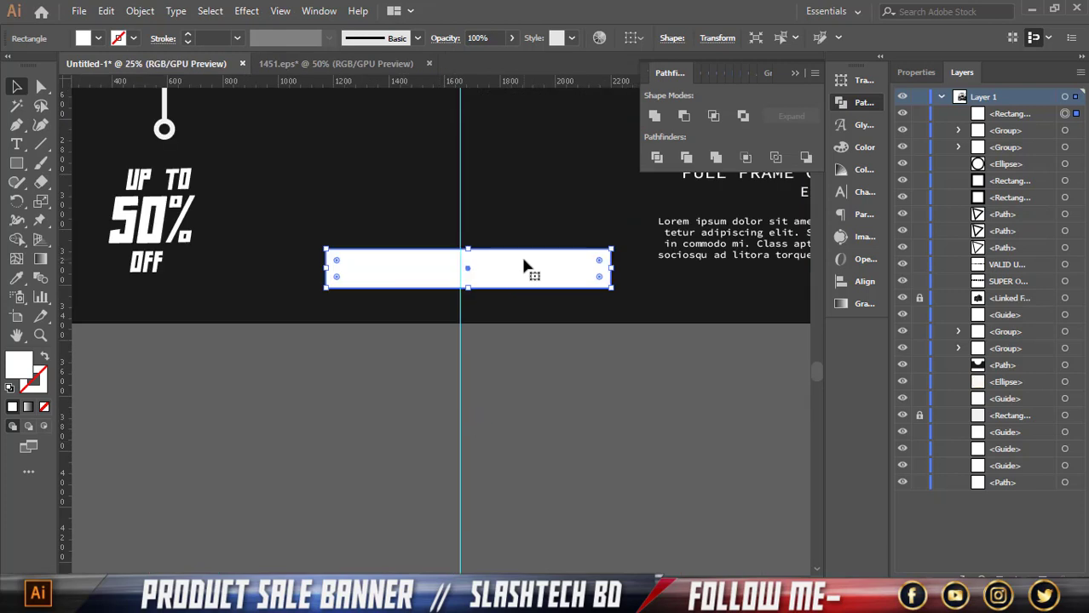
Nudge the bar left to centre it under the circle and fill it orange
key(Left)
key(Left)
key(Left)
key(Left)
key(Left)
key(Left)
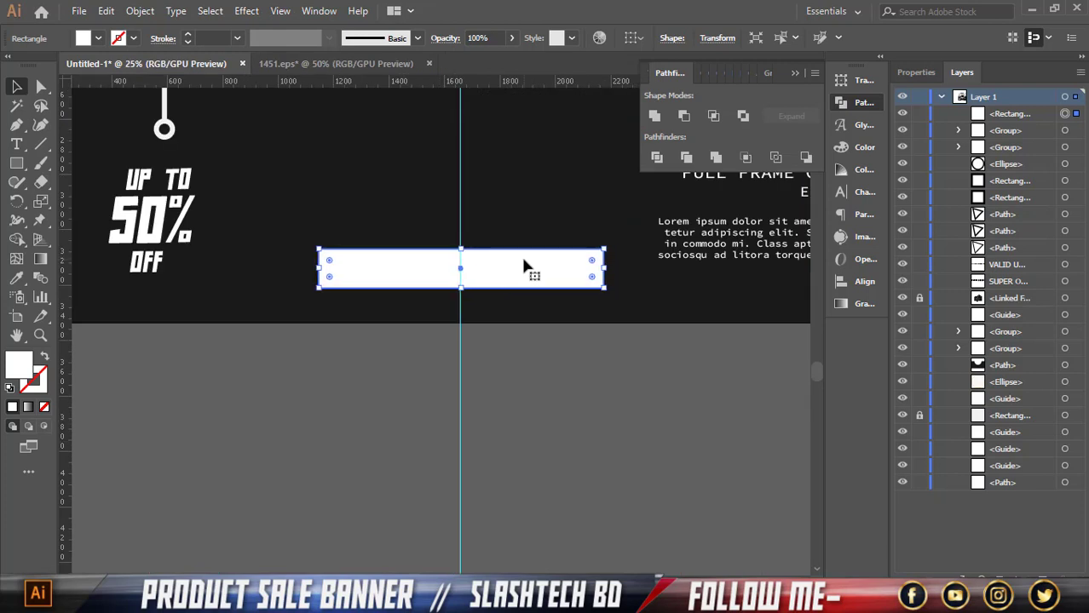
key(Left)
click(99, 39)
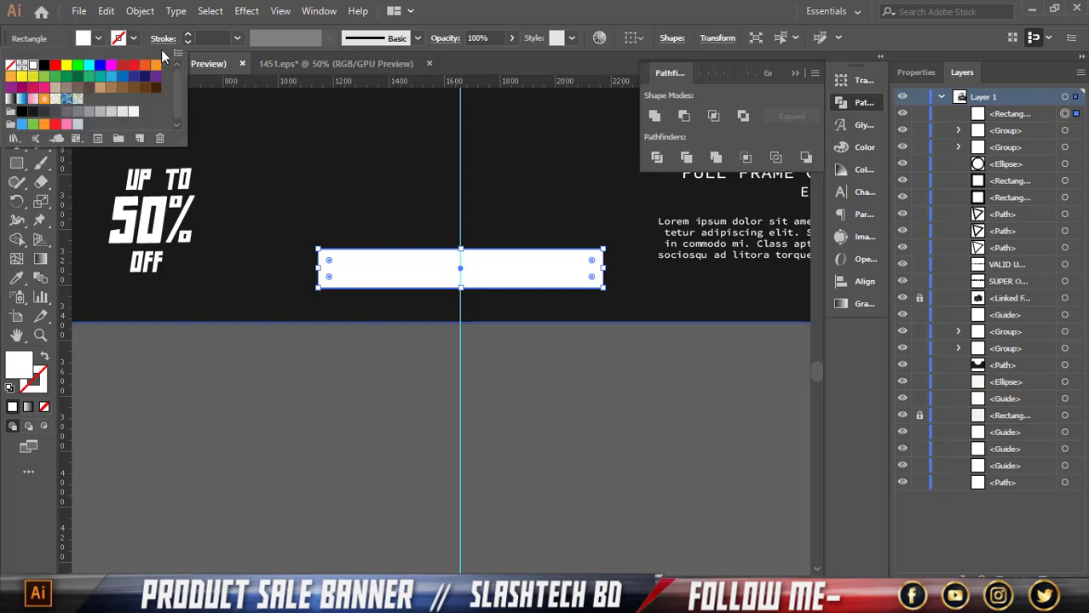
click(156, 67)
click(256, 372)
click(260, 379)
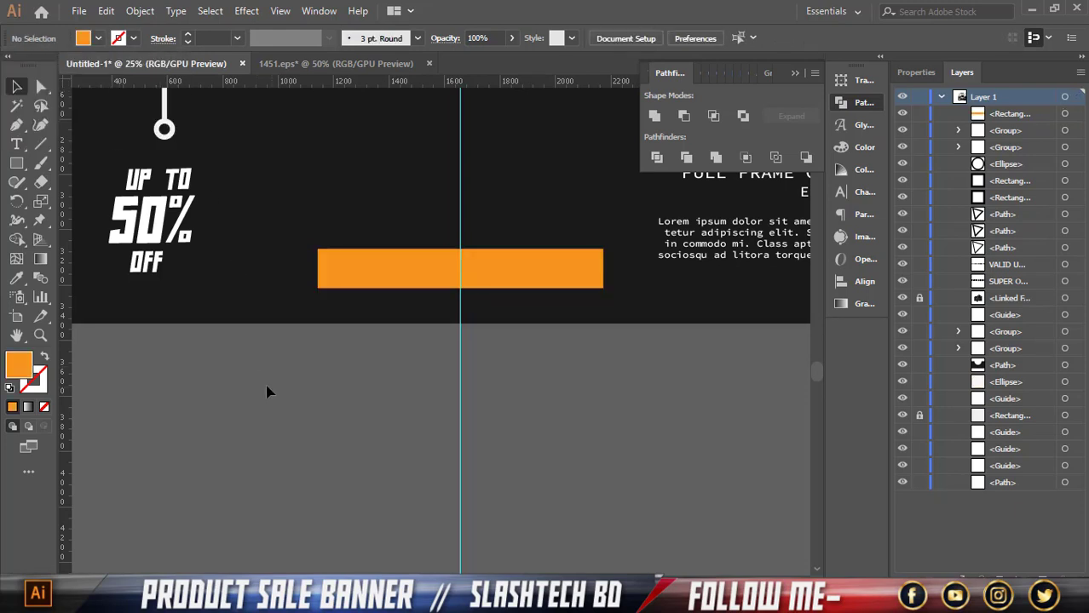
click(17, 145)
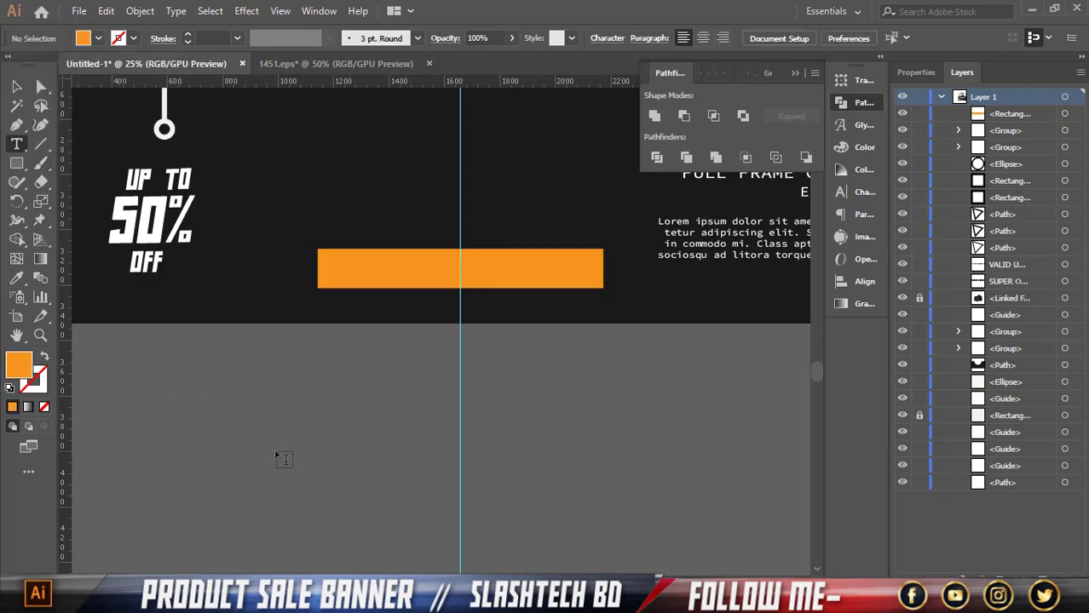
click(286, 445)
key(BackSpace)
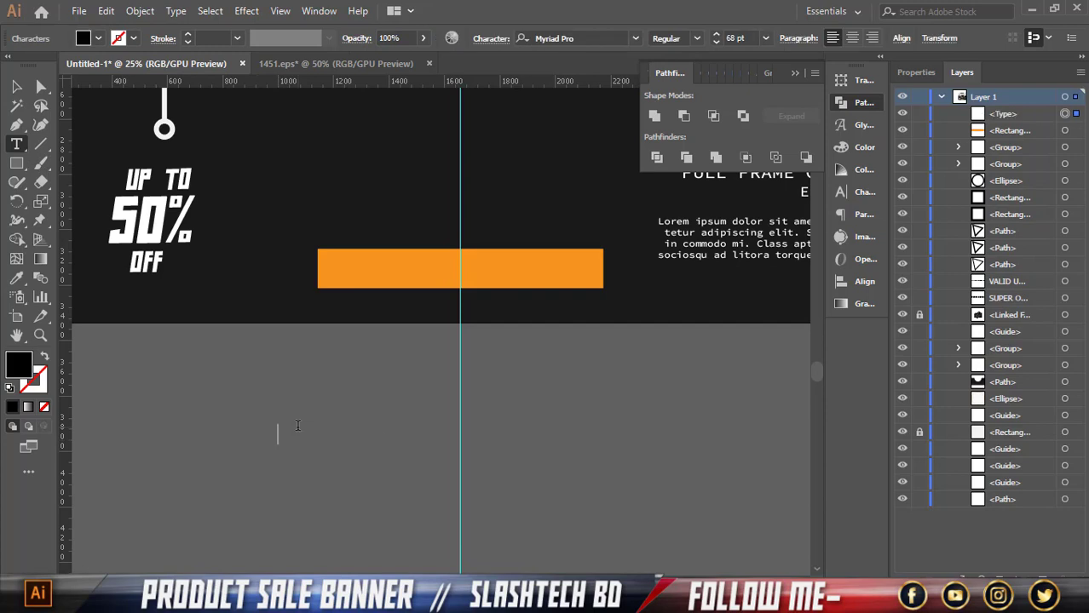
text(ww)
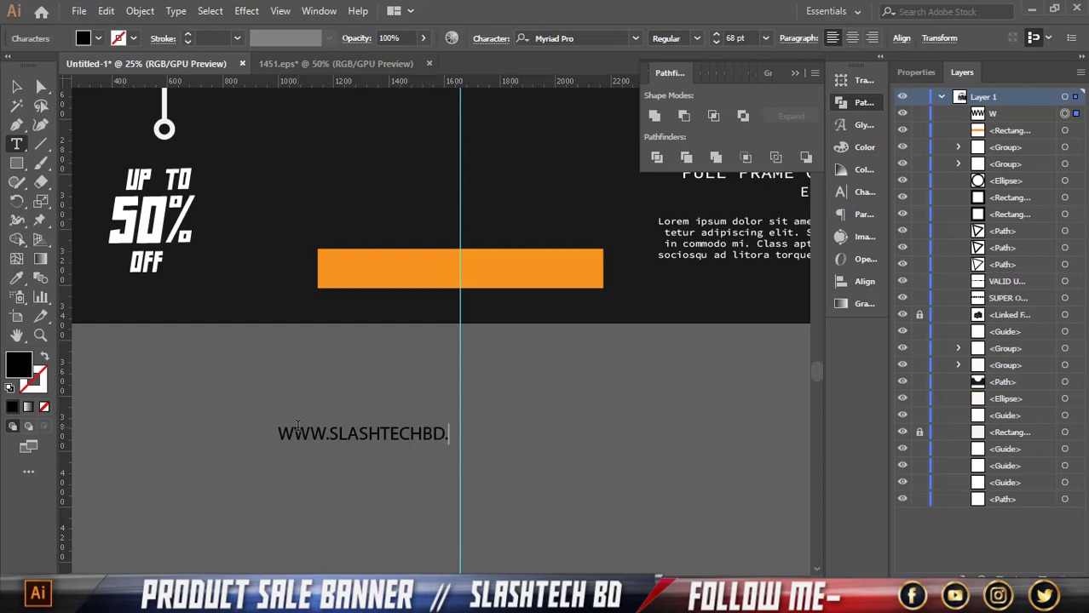
text(COM)
key(Escape)
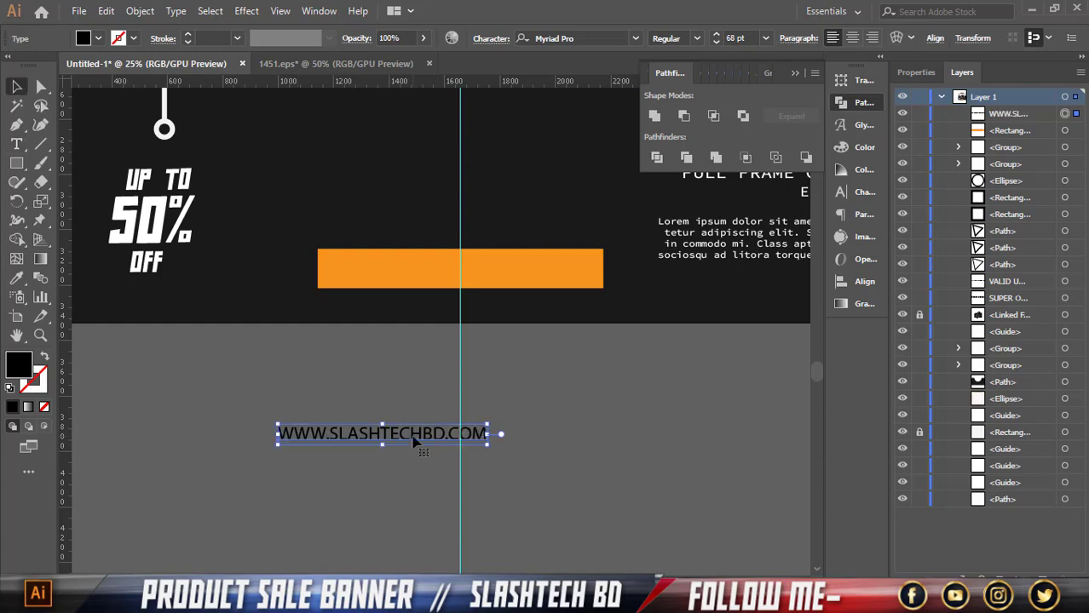
drag(415, 440, 494, 276)
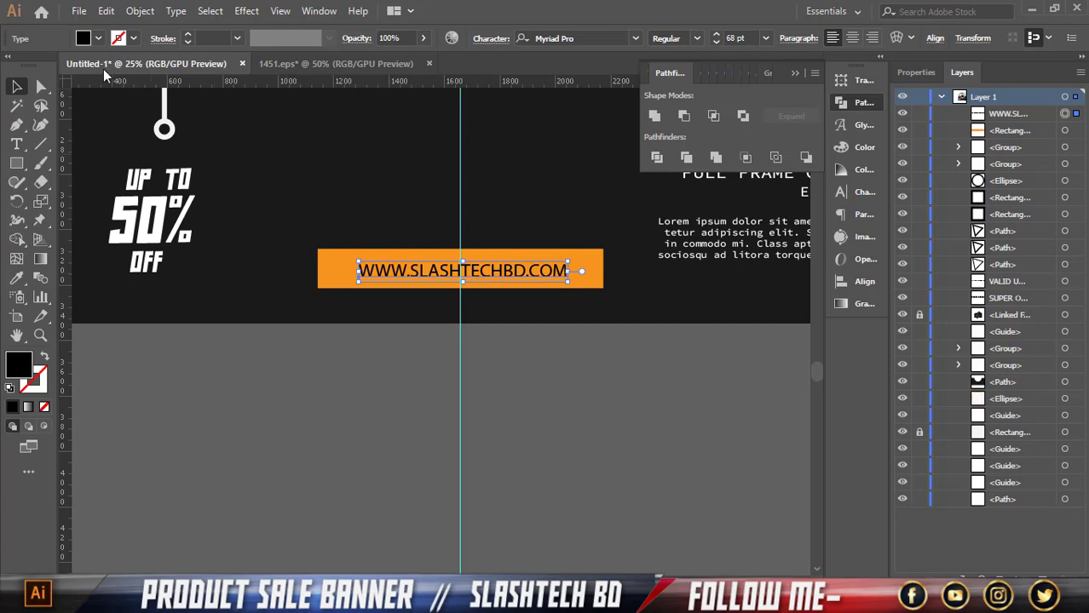
Make the URL text white at 74 pt and shift it left
click(98, 39)
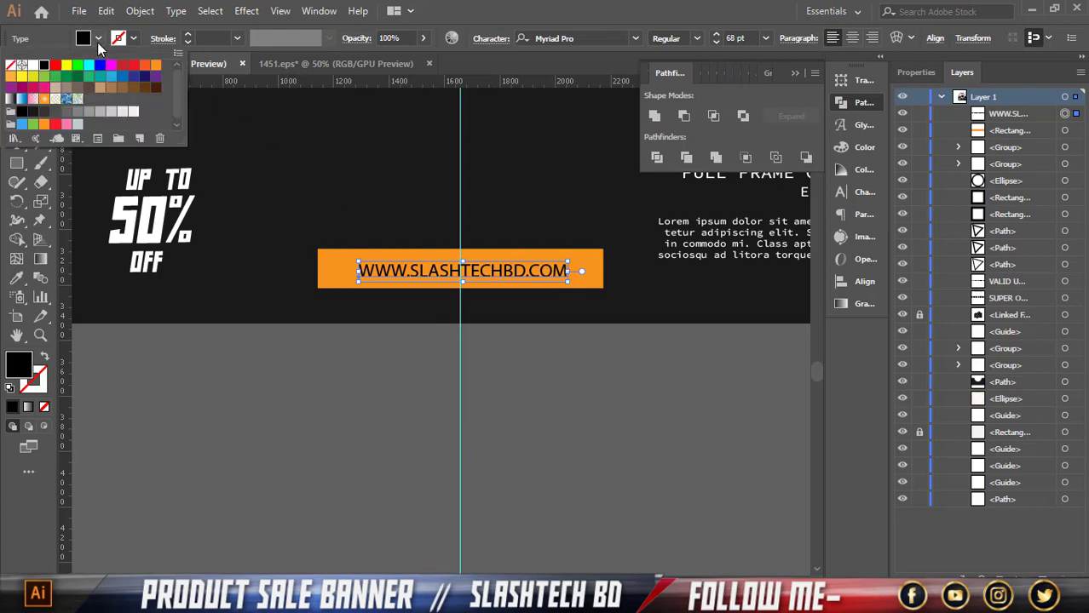
click(32, 66)
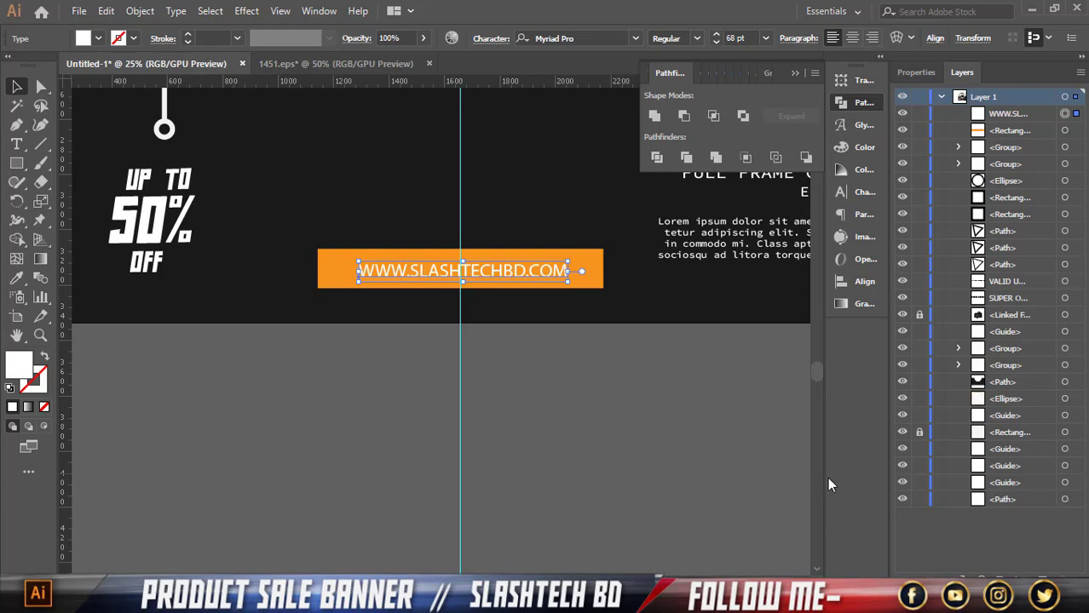
click(719, 38)
key(shift+Left)
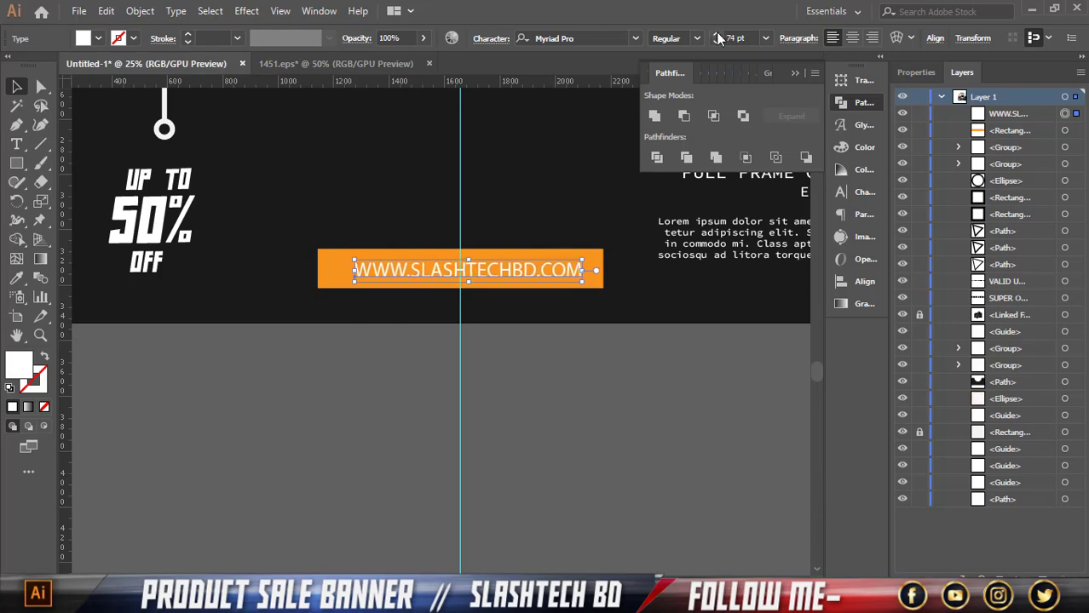
key(shift+Left)
Enlarge the URL text to 80 pt, recentre it on the bar, and zoom out
key(ctrl+equal)
key(ctrl+equal)
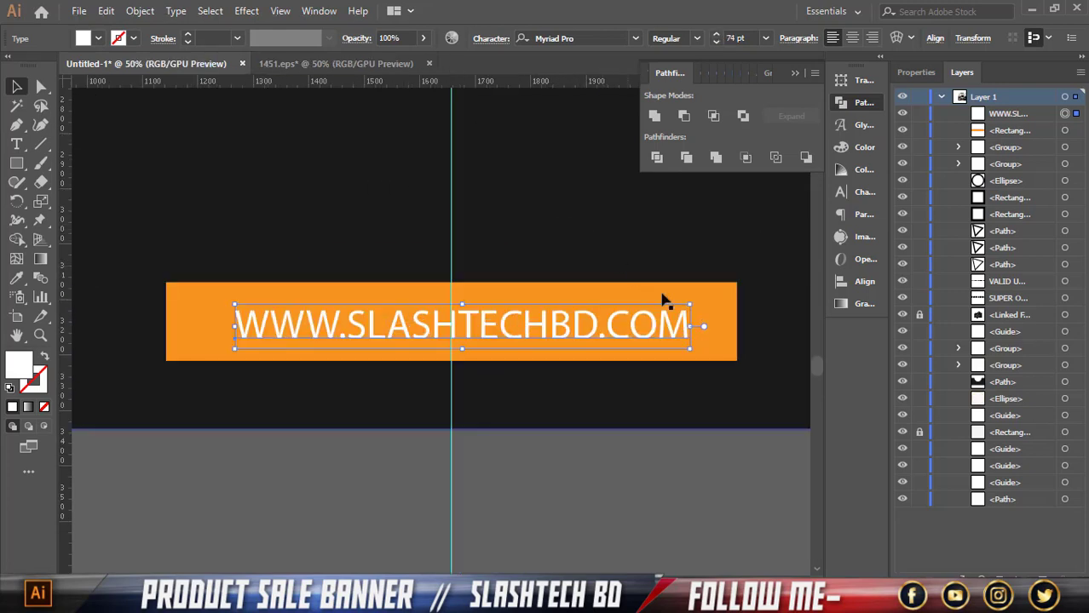
click(716, 36)
click(715, 35)
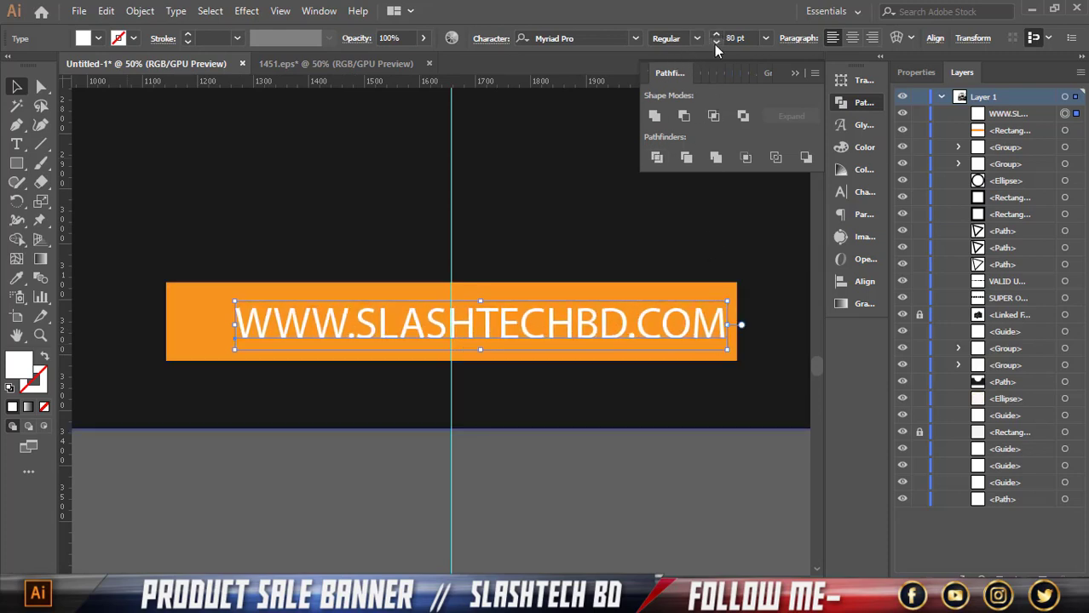
key(shift+Left)
key(shift+Left)
key(shift+Left)
key(shift+Left)
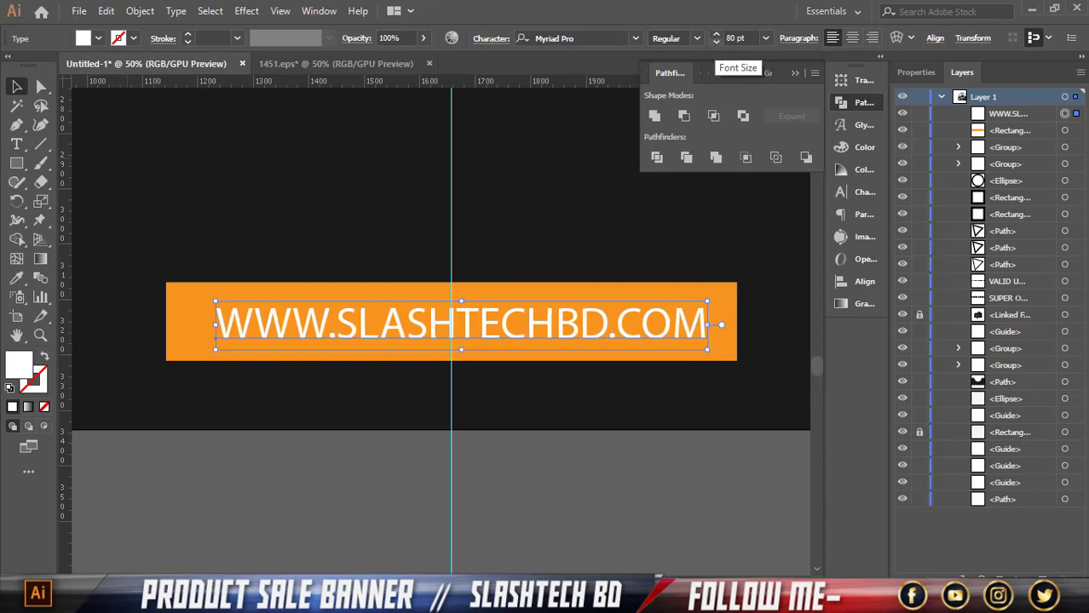
click(554, 531)
key(ctrl+minus)
key(ctrl+minus)
key(ctrl+minus)
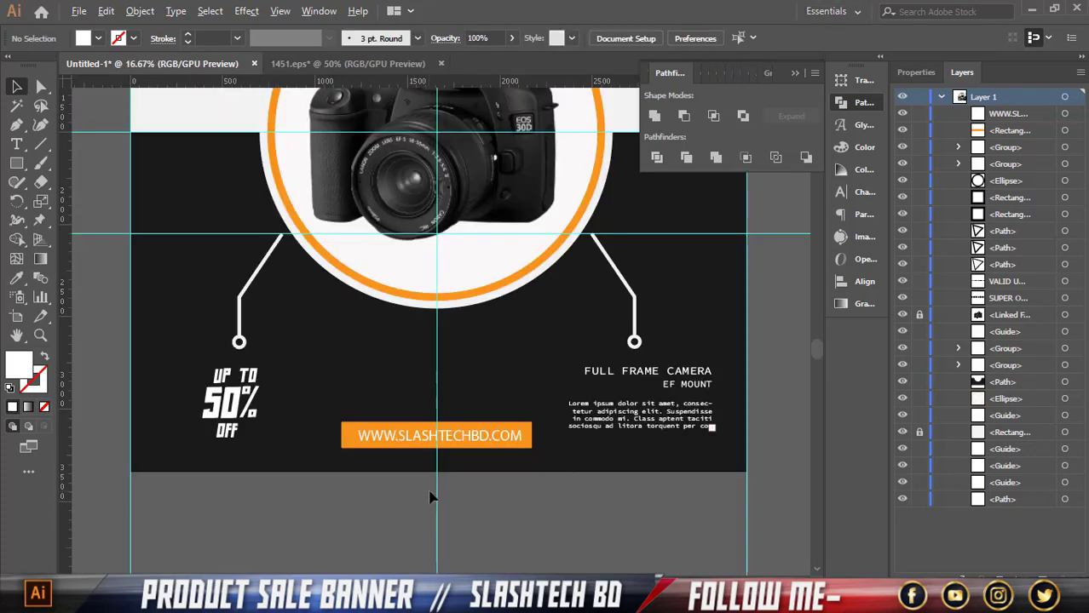
key(ctrl+minus)
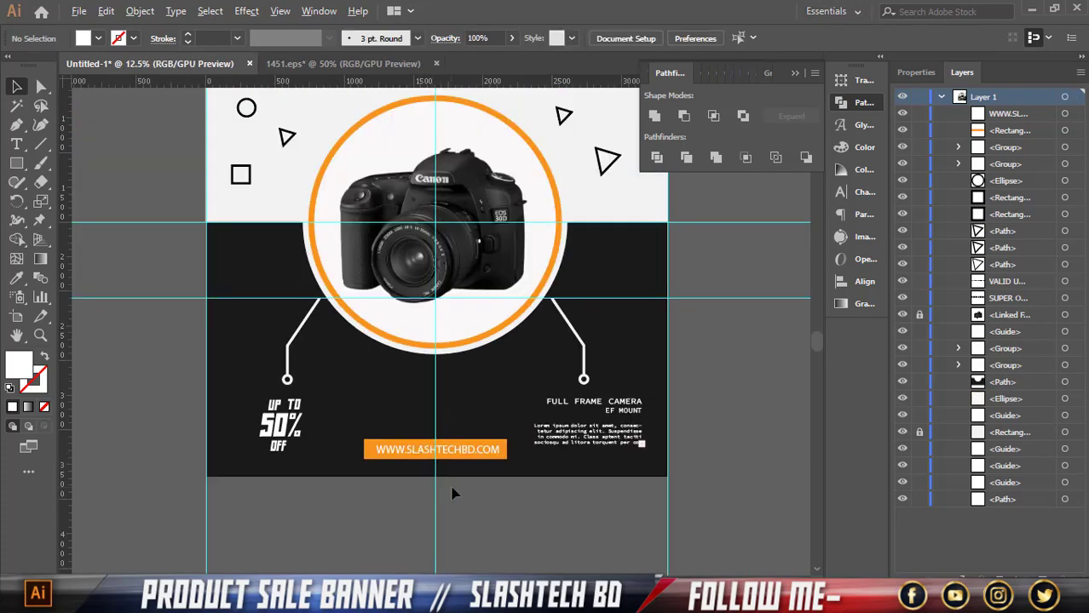
Undo twice to remove the layout guides, review the banner, and collapse the Pathfinder panel
scroll(453, 493, down, 1)
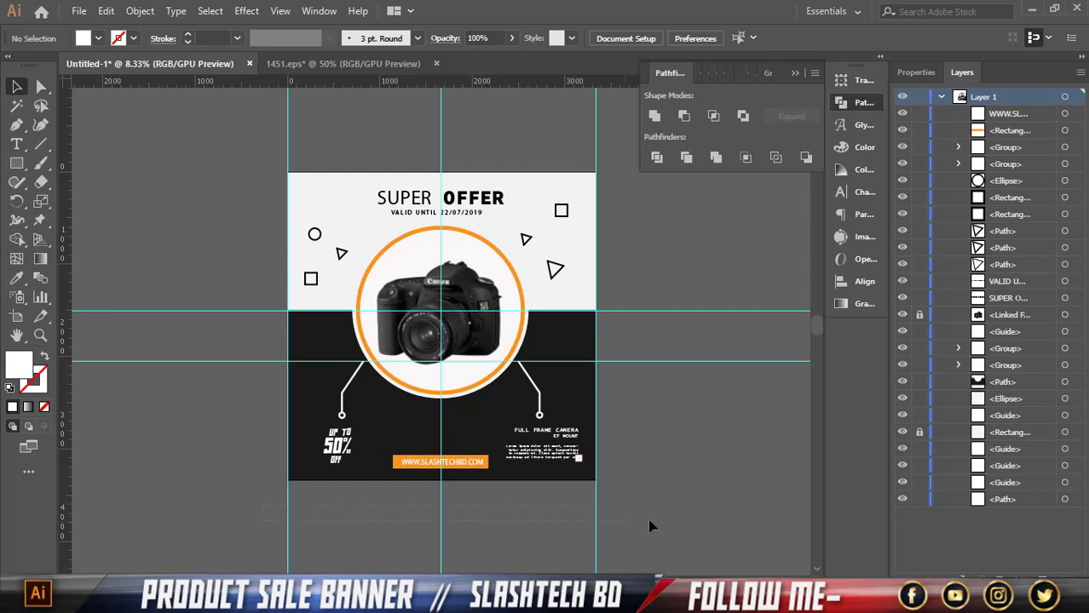
key(ctrl+z)
key(ctrl+z)
key(ctrl+z)
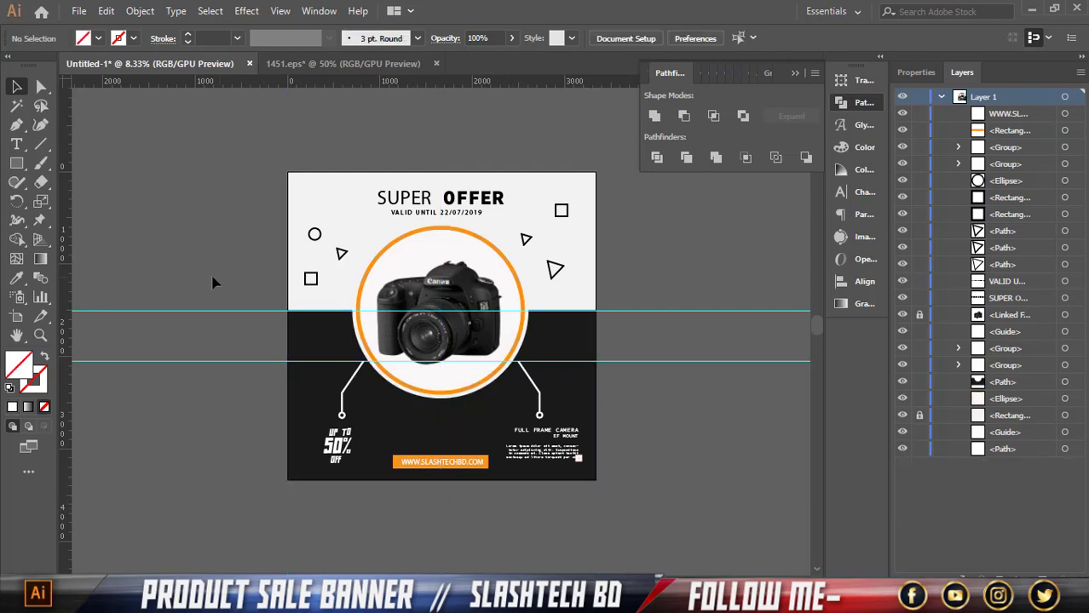
key(ctrl+z)
key(ctrl+z)
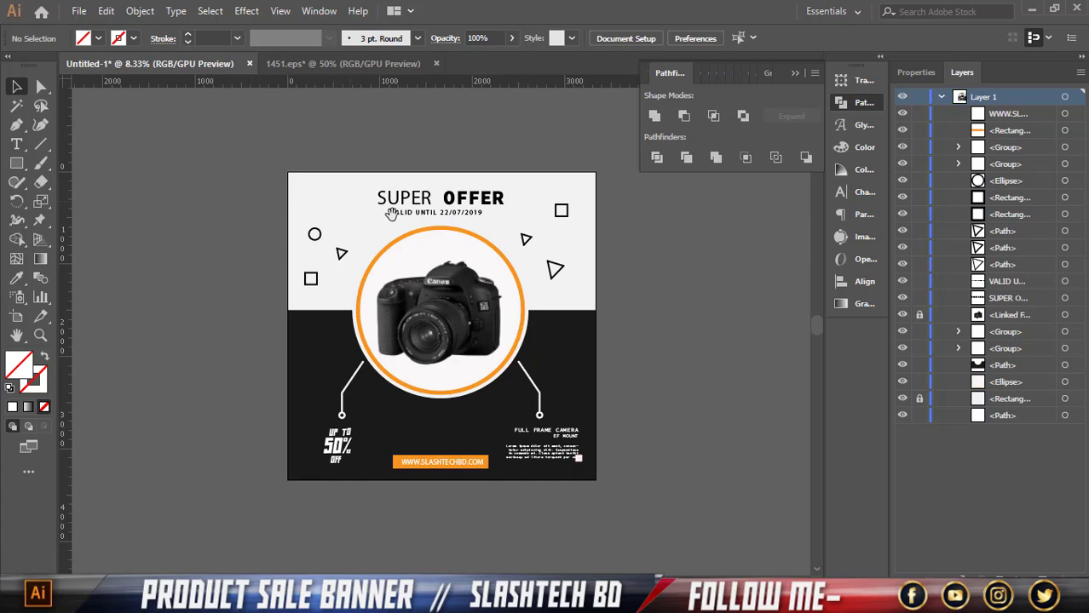
scroll(613, 256, down, 1)
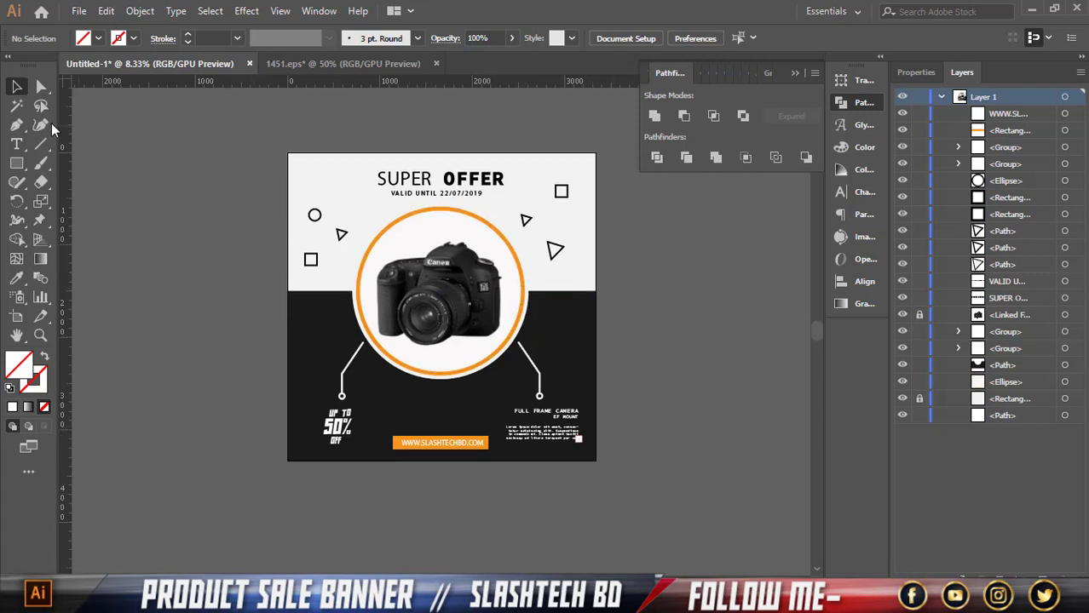
scroll(441, 424, up, 3)
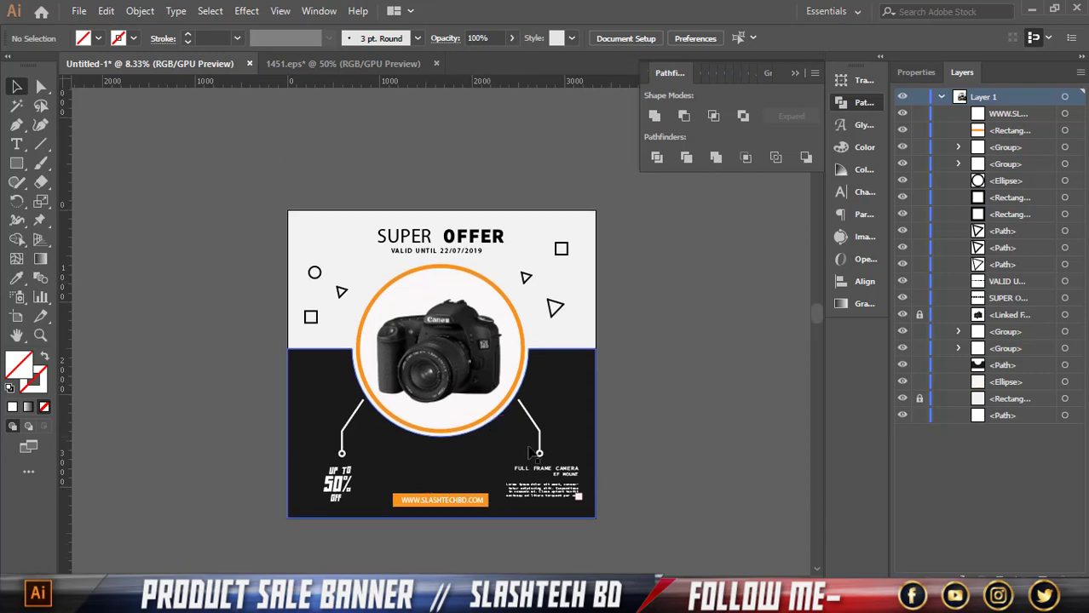
scroll(552, 445, up, 1)
scroll(551, 445, up, 1)
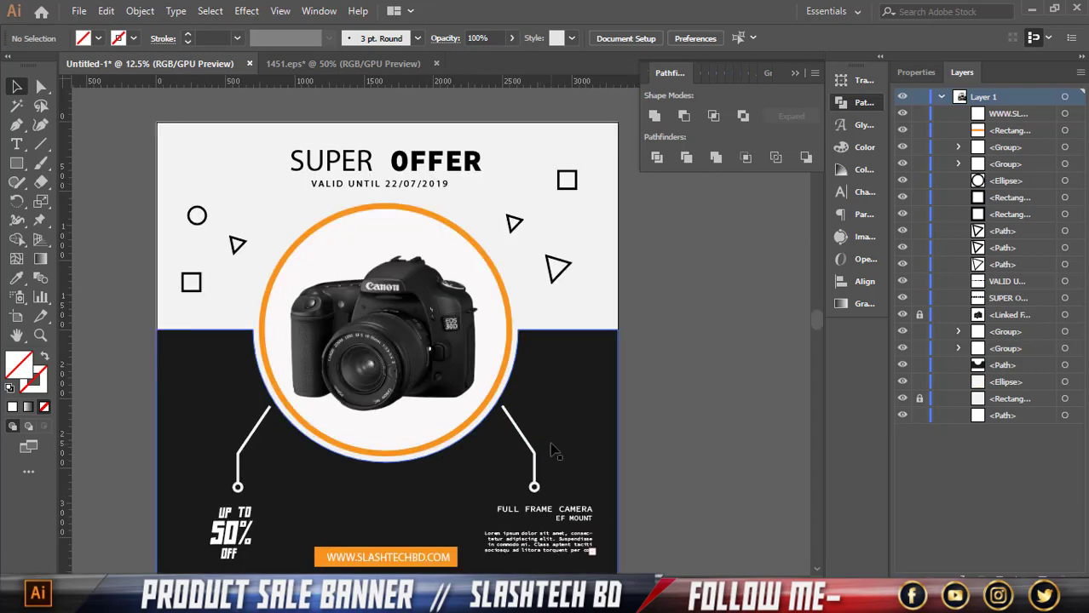
scroll(558, 448, up, 1)
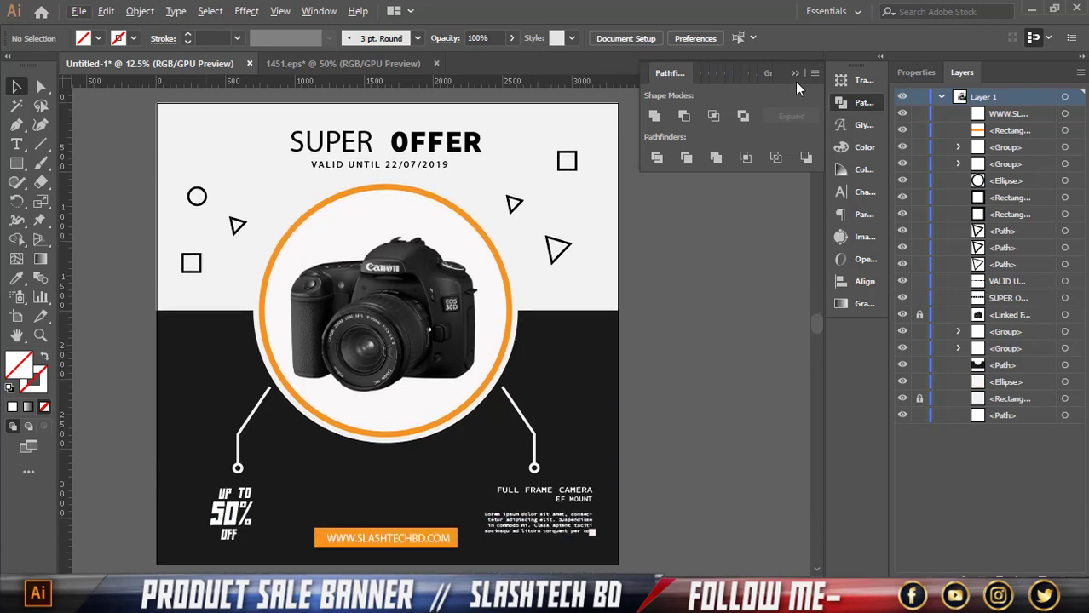
click(795, 75)
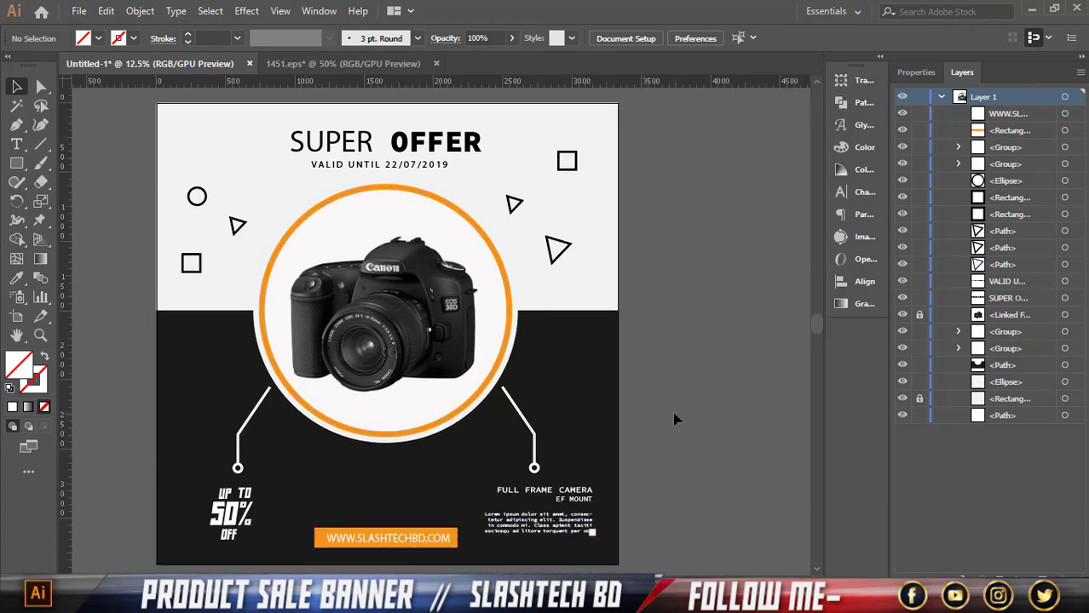